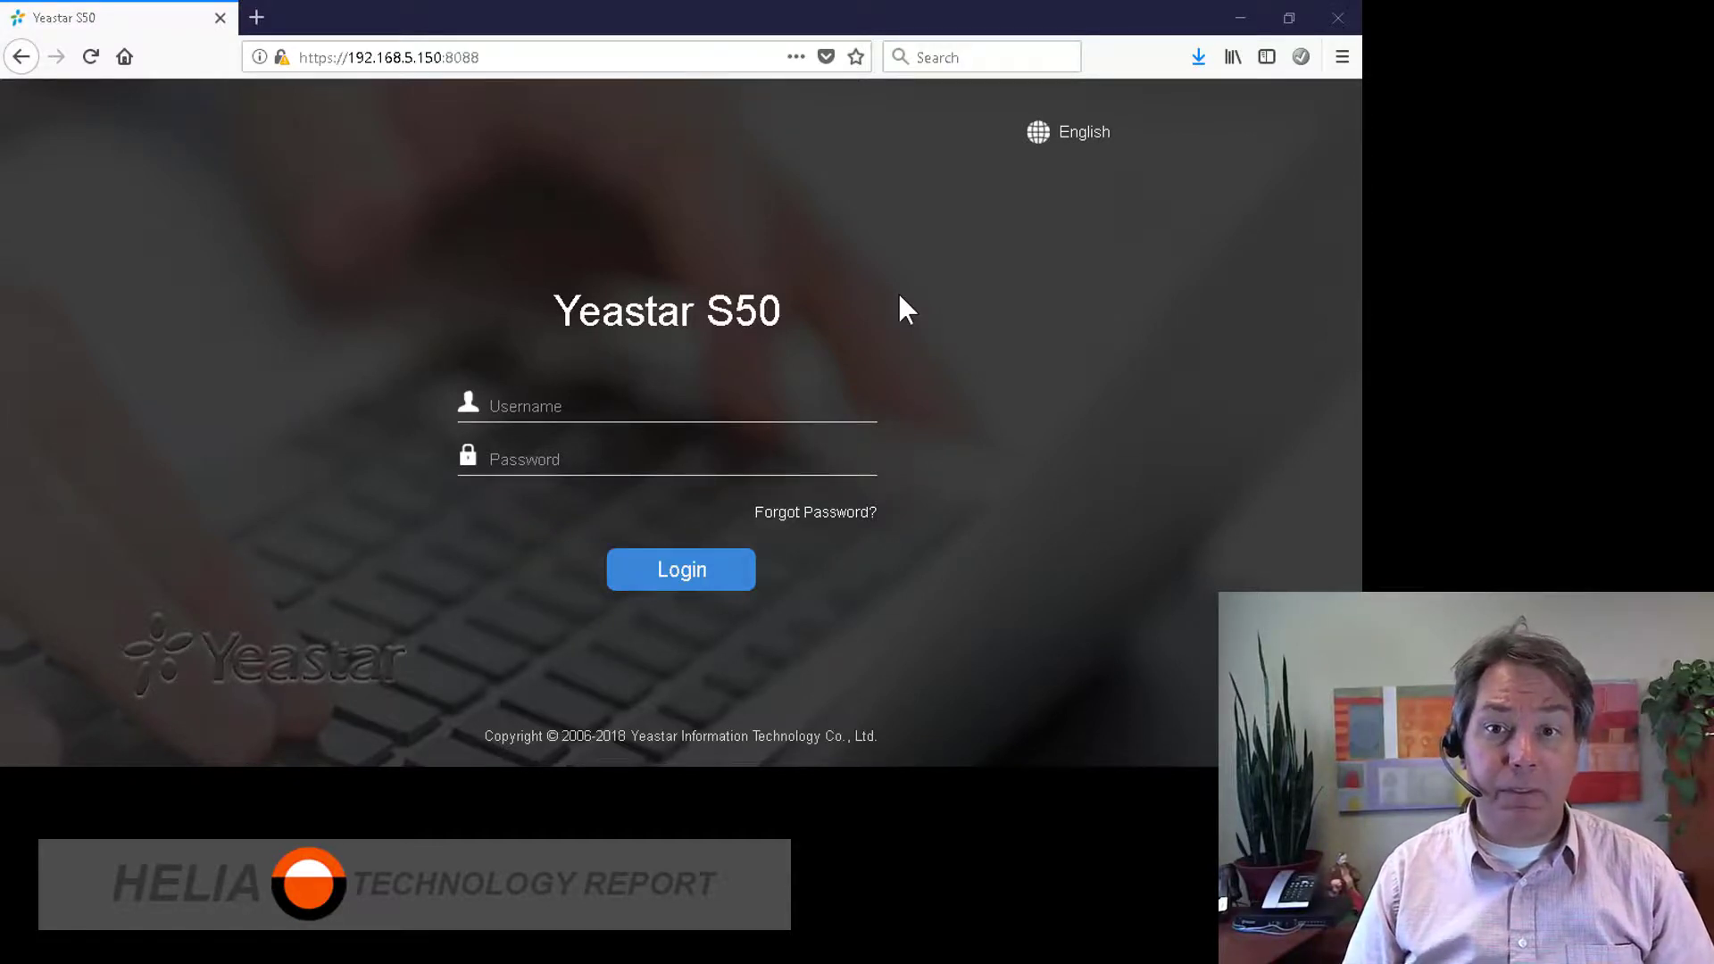
Step: Enter 'admin' as the username and replace the autofilled password with the admin password
{"action": "left_click", "coordinate": [581, 406]}
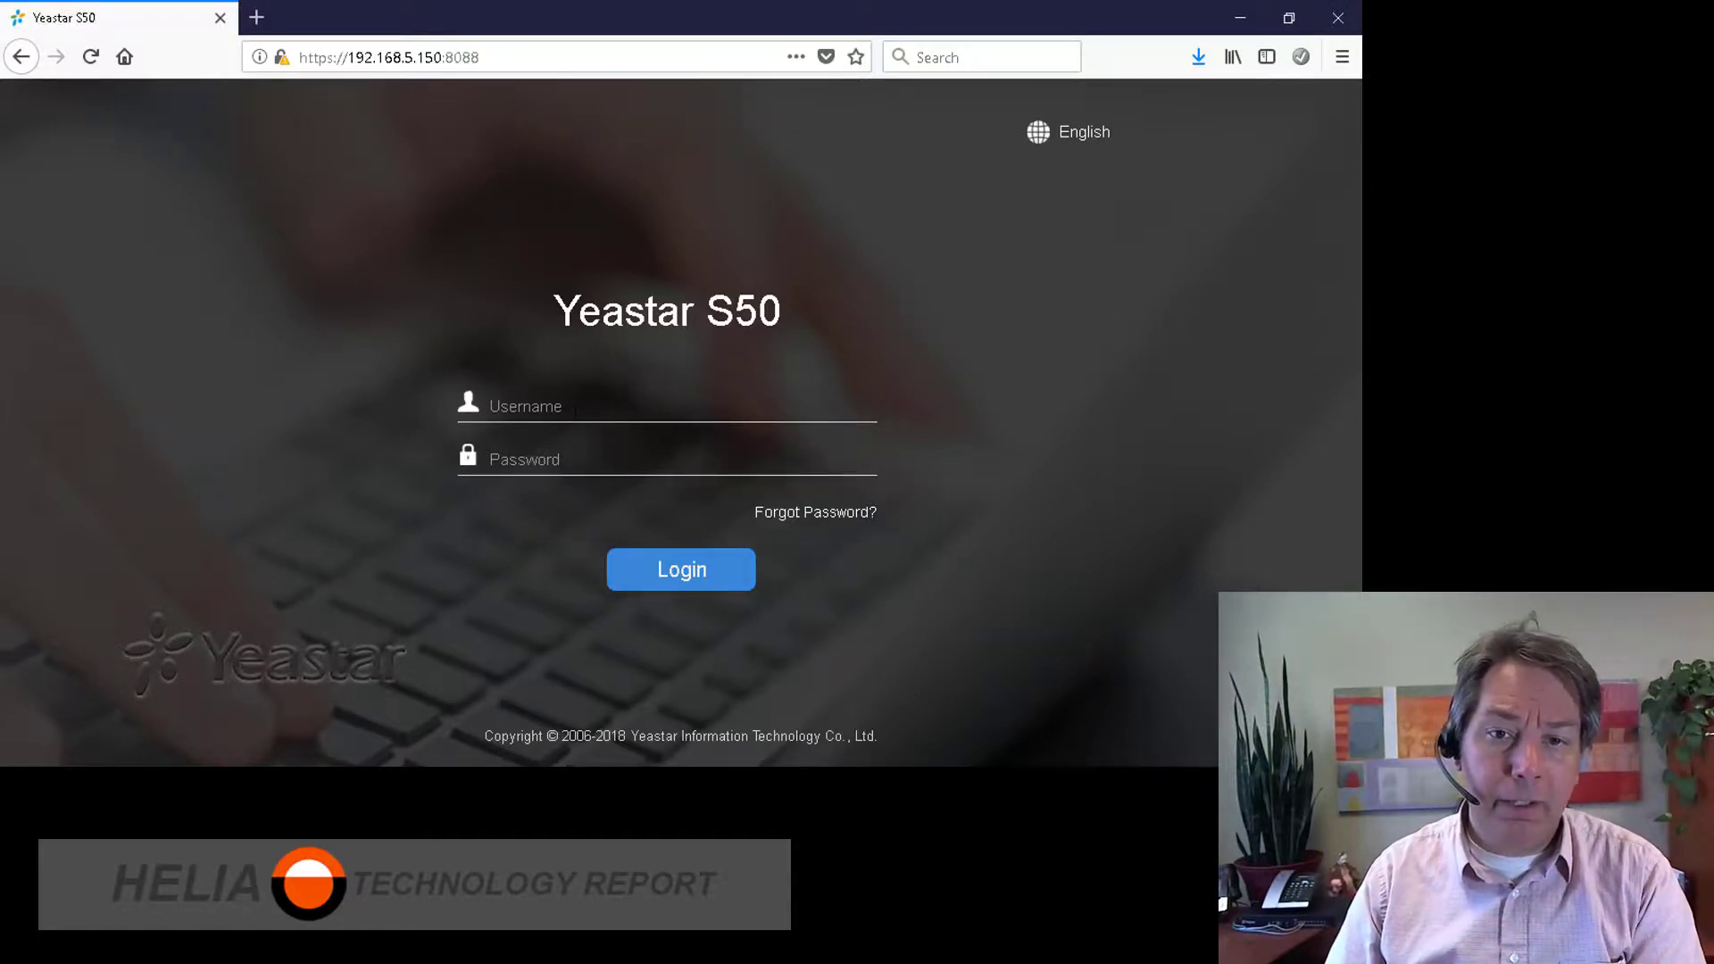
{"action": "type", "text": "admin"}
{"action": "key", "text": "Tab"}
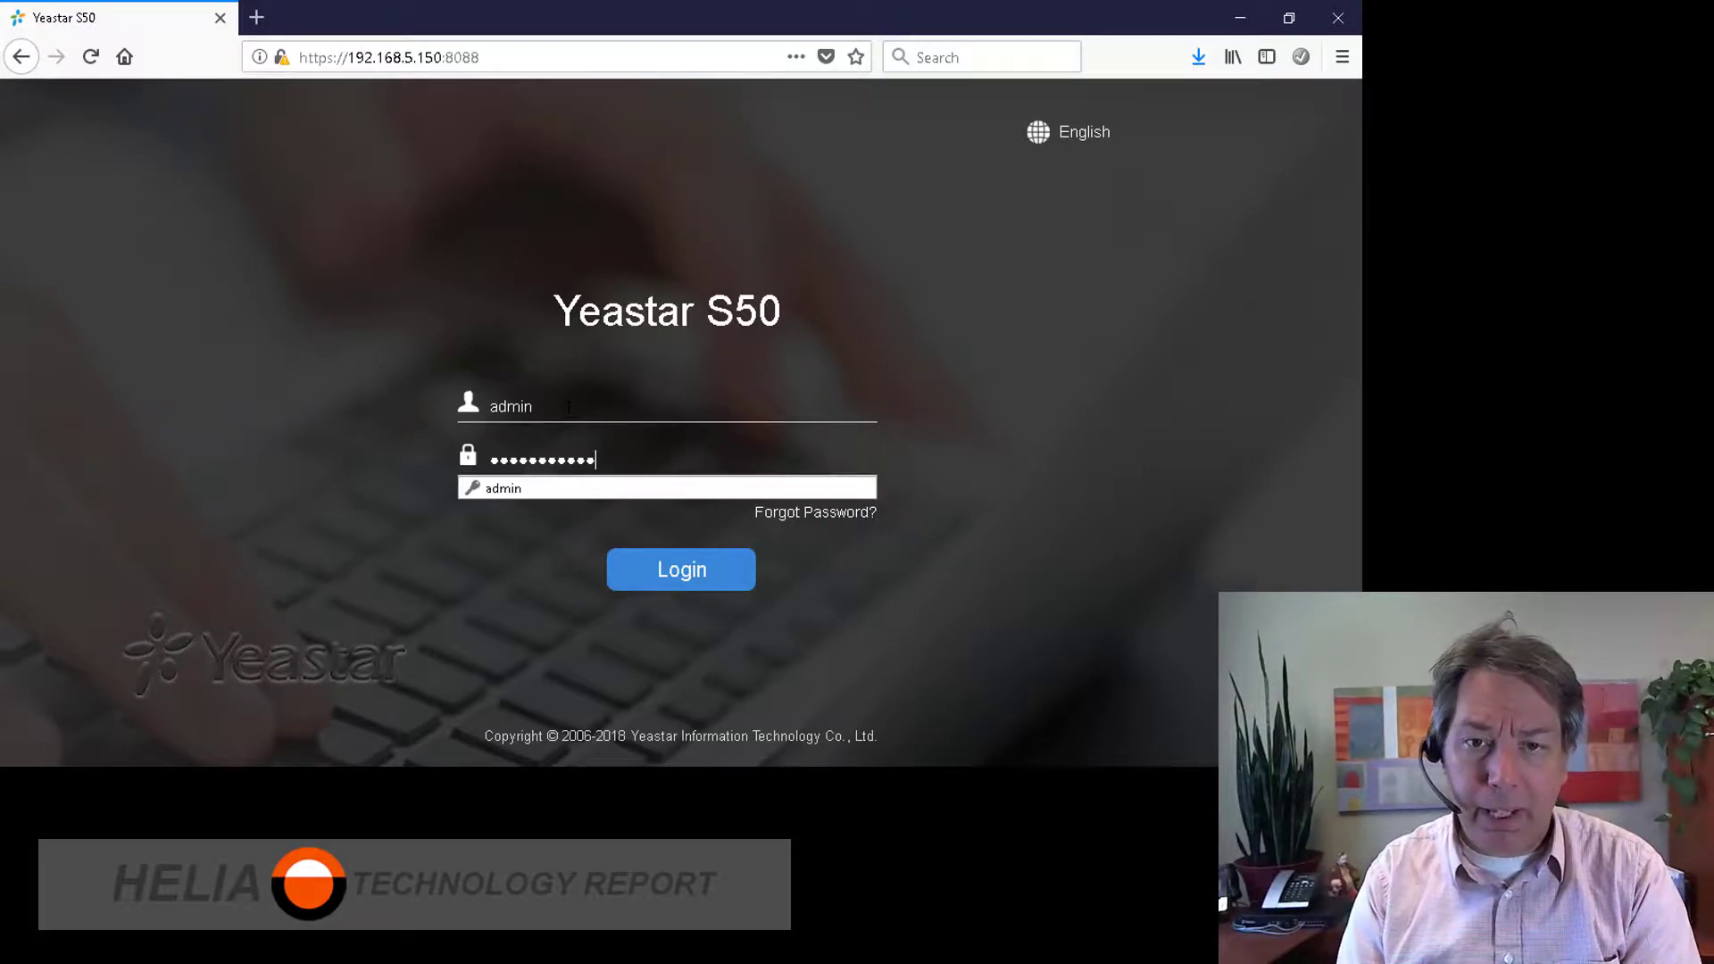
{"action": "key", "text": "ctrl+a"}
{"action": "type", "text": "•••••••"}
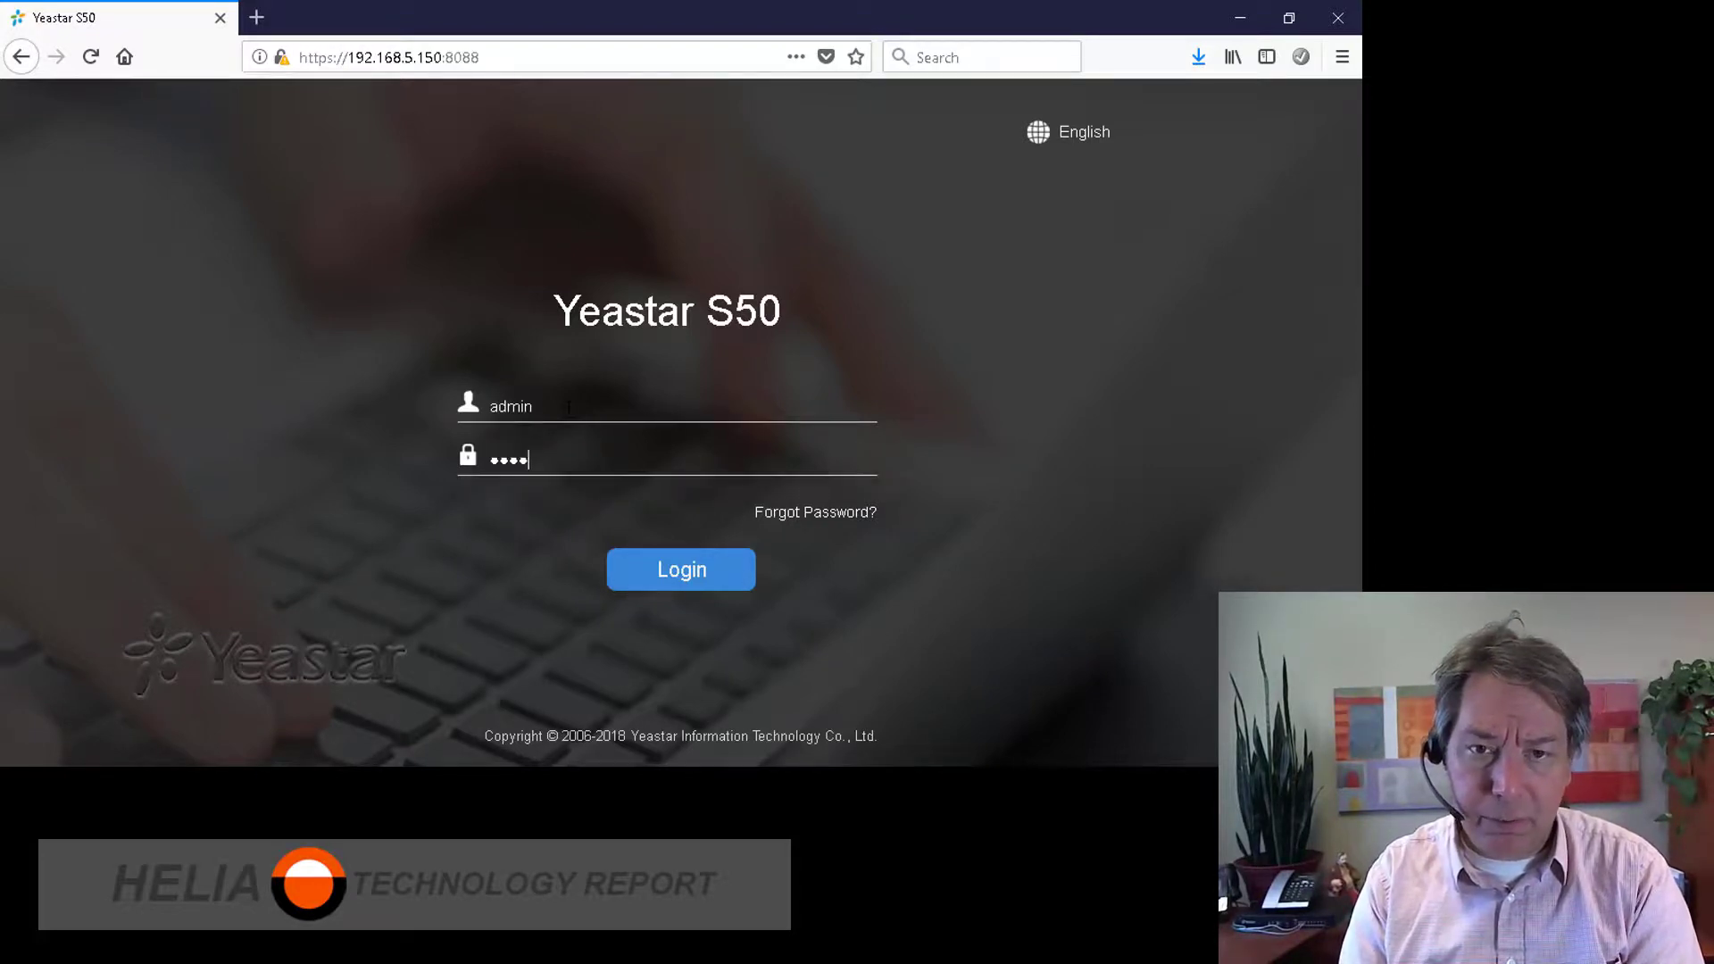
{"action": "type", "text": "•"}
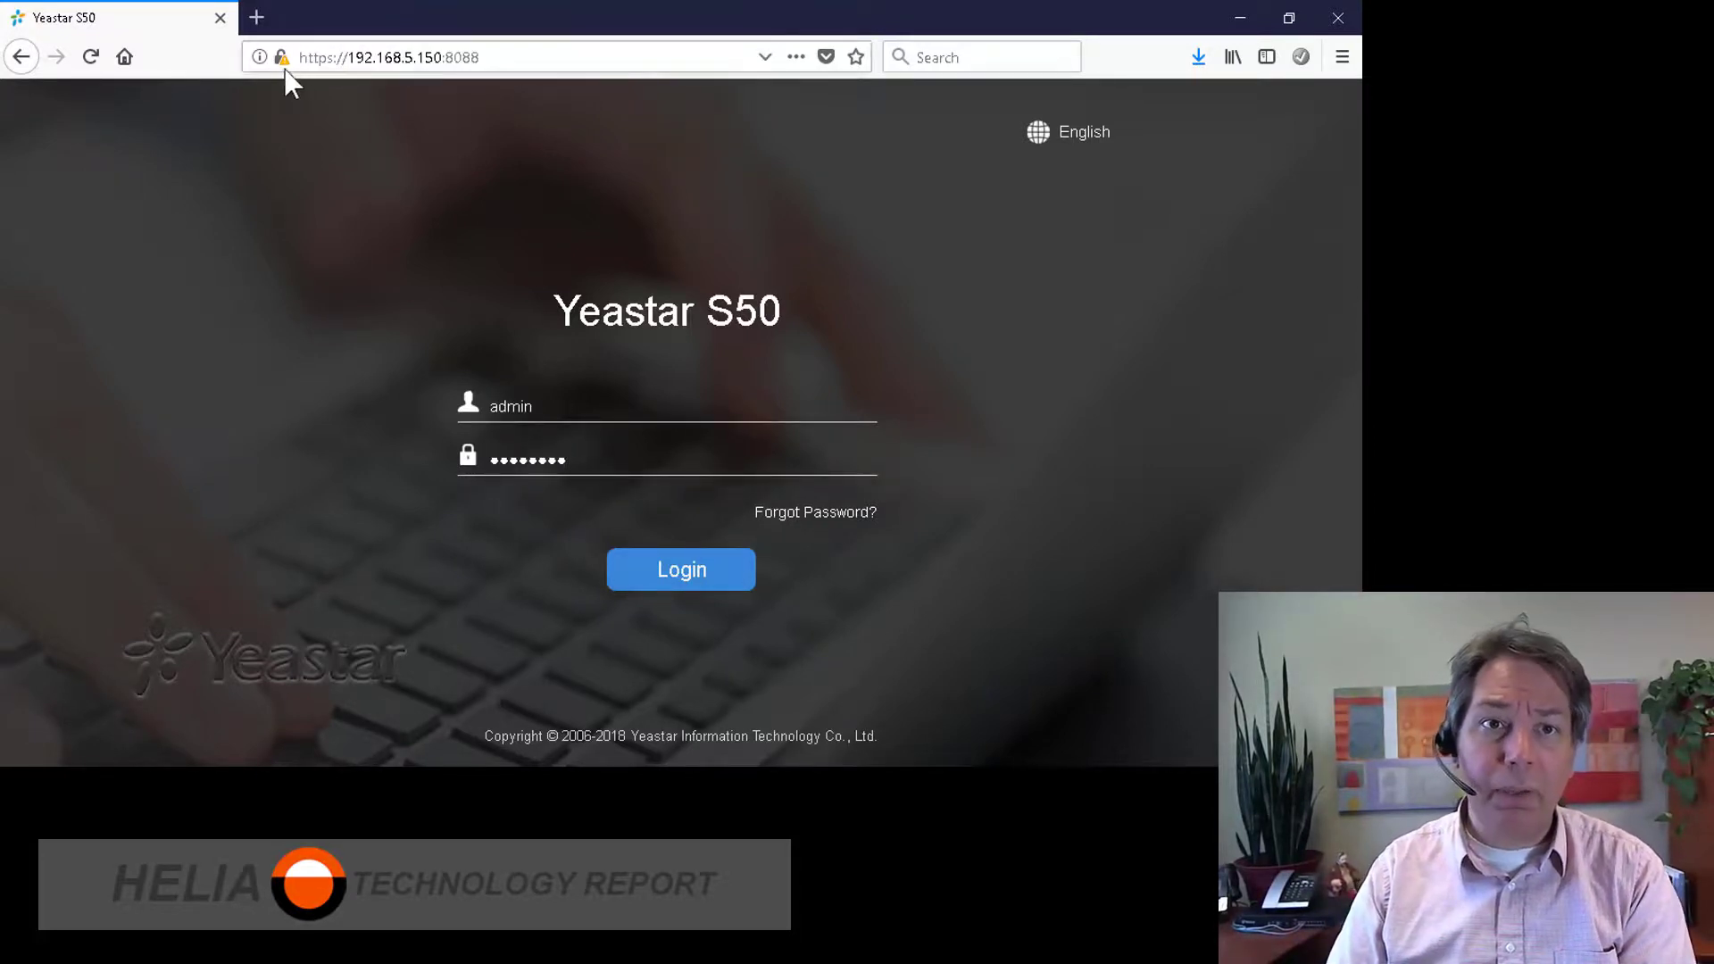
Step: Highlight the PBX's IP address in the browser address bar and switch to Windows Network Connections
{"action": "mouse_move", "coordinate": [277, 72]}
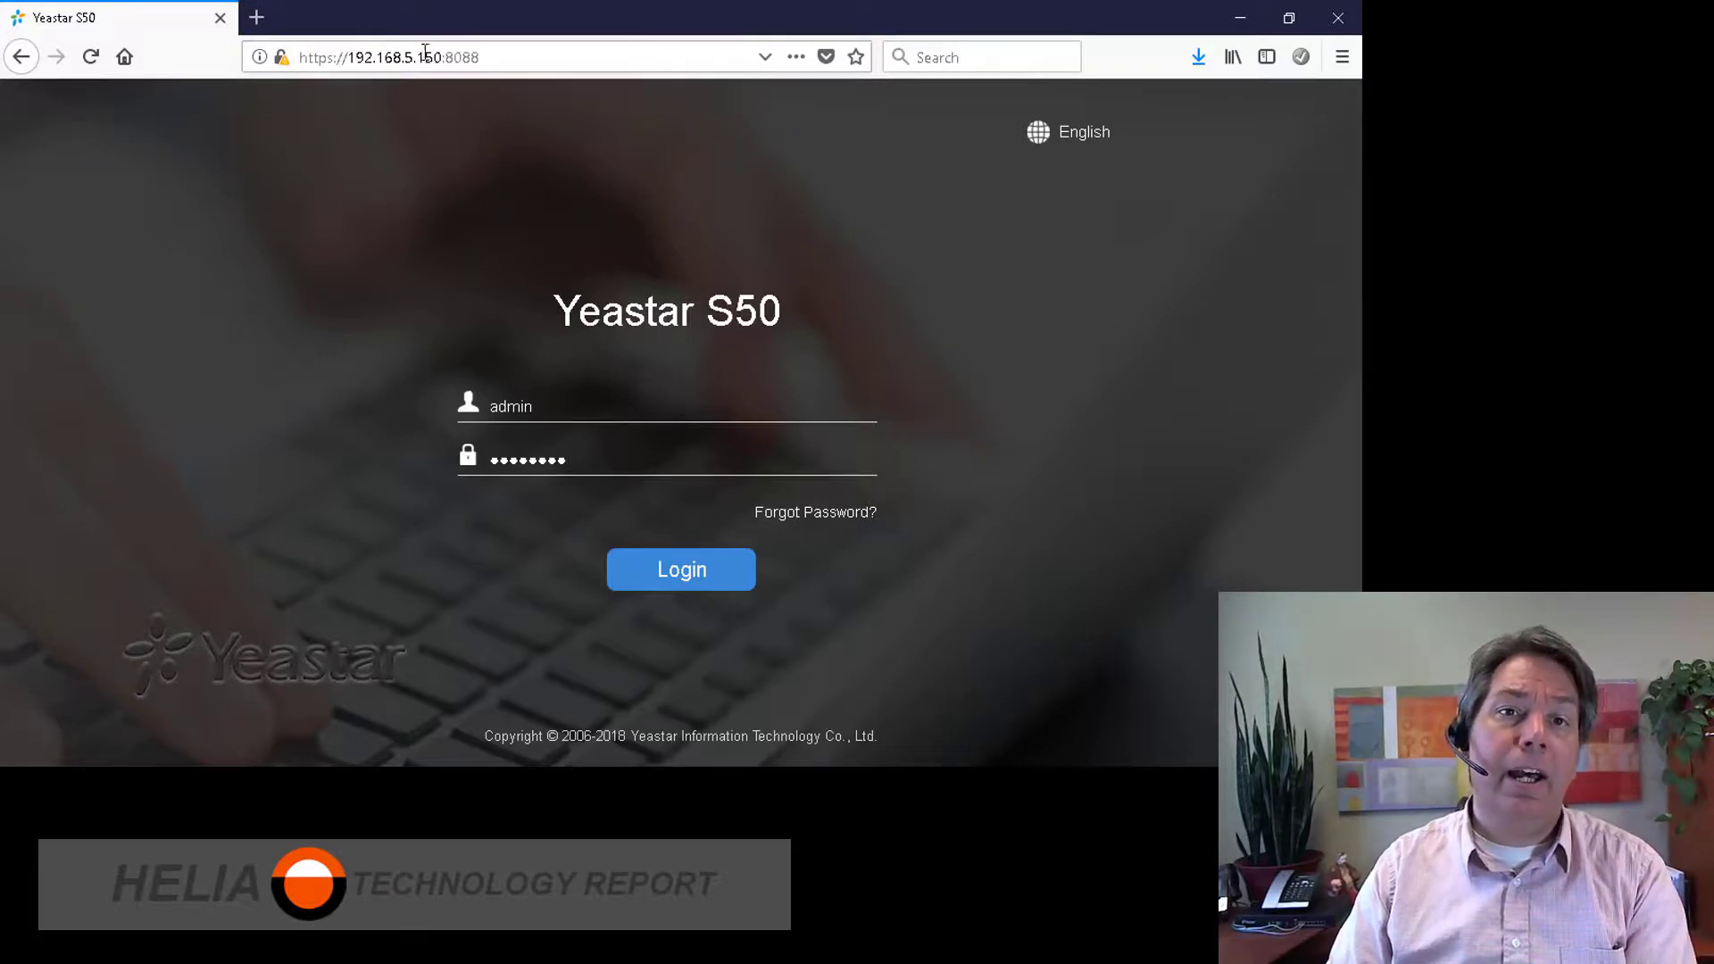
{"action": "left_click_drag", "start_coordinate": [441, 57], "coordinate": [353, 62]}
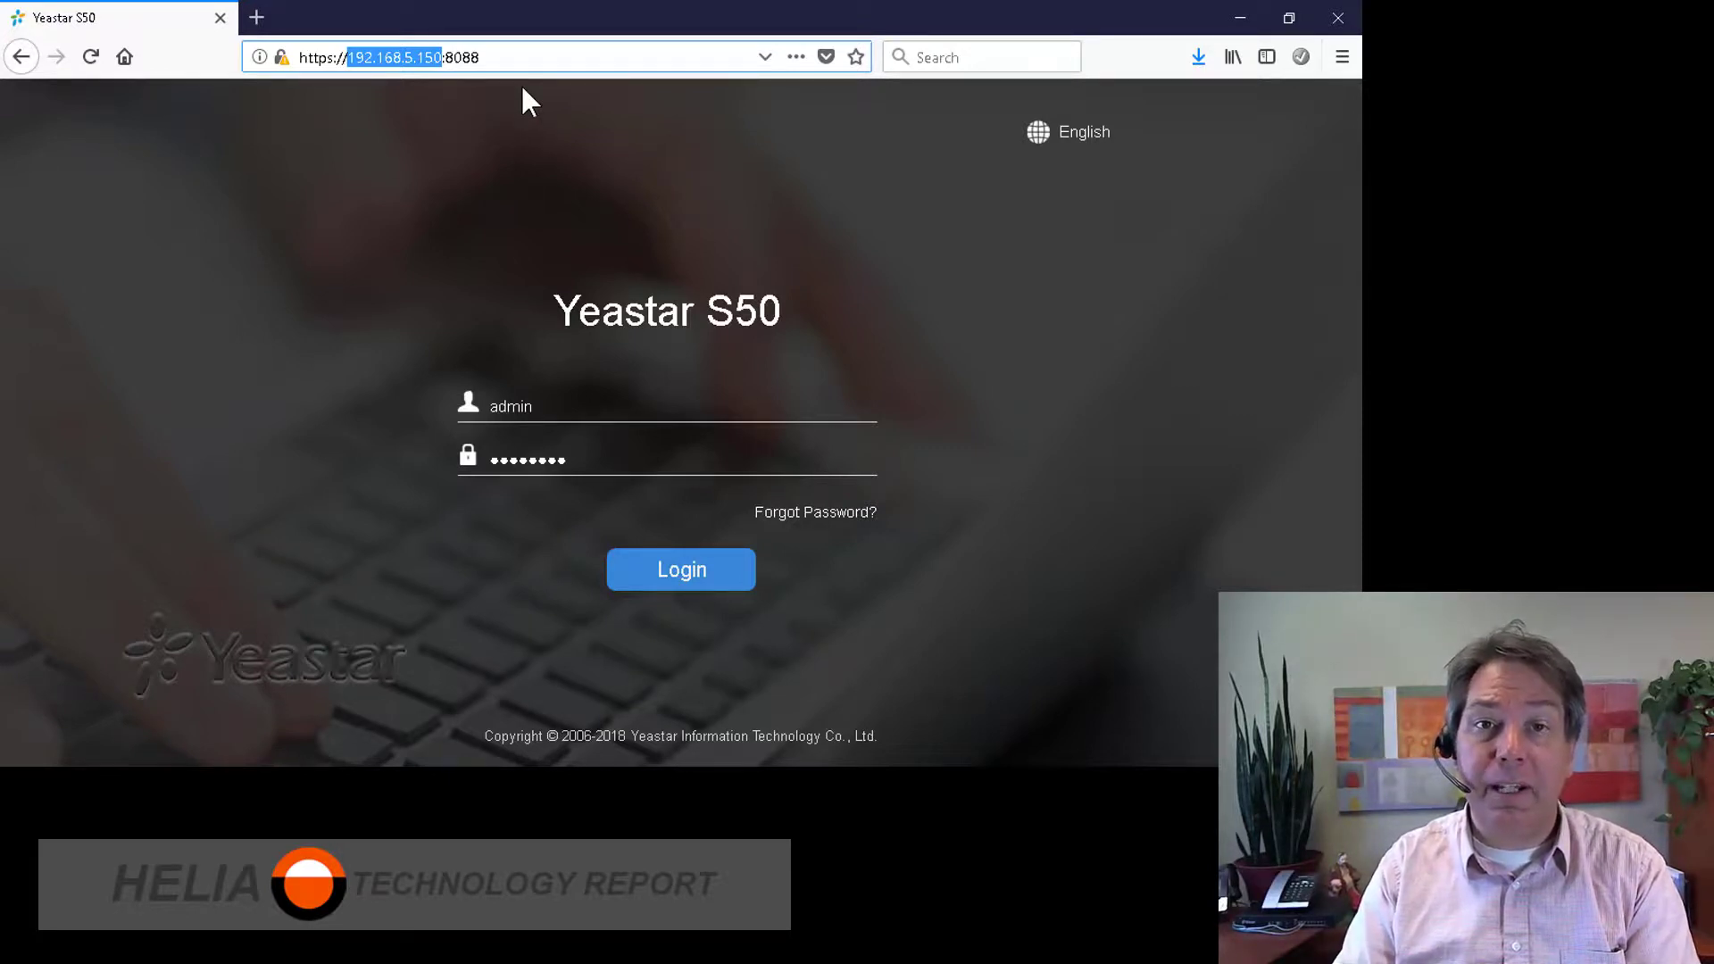
{"action": "key", "text": "alt+Tab"}
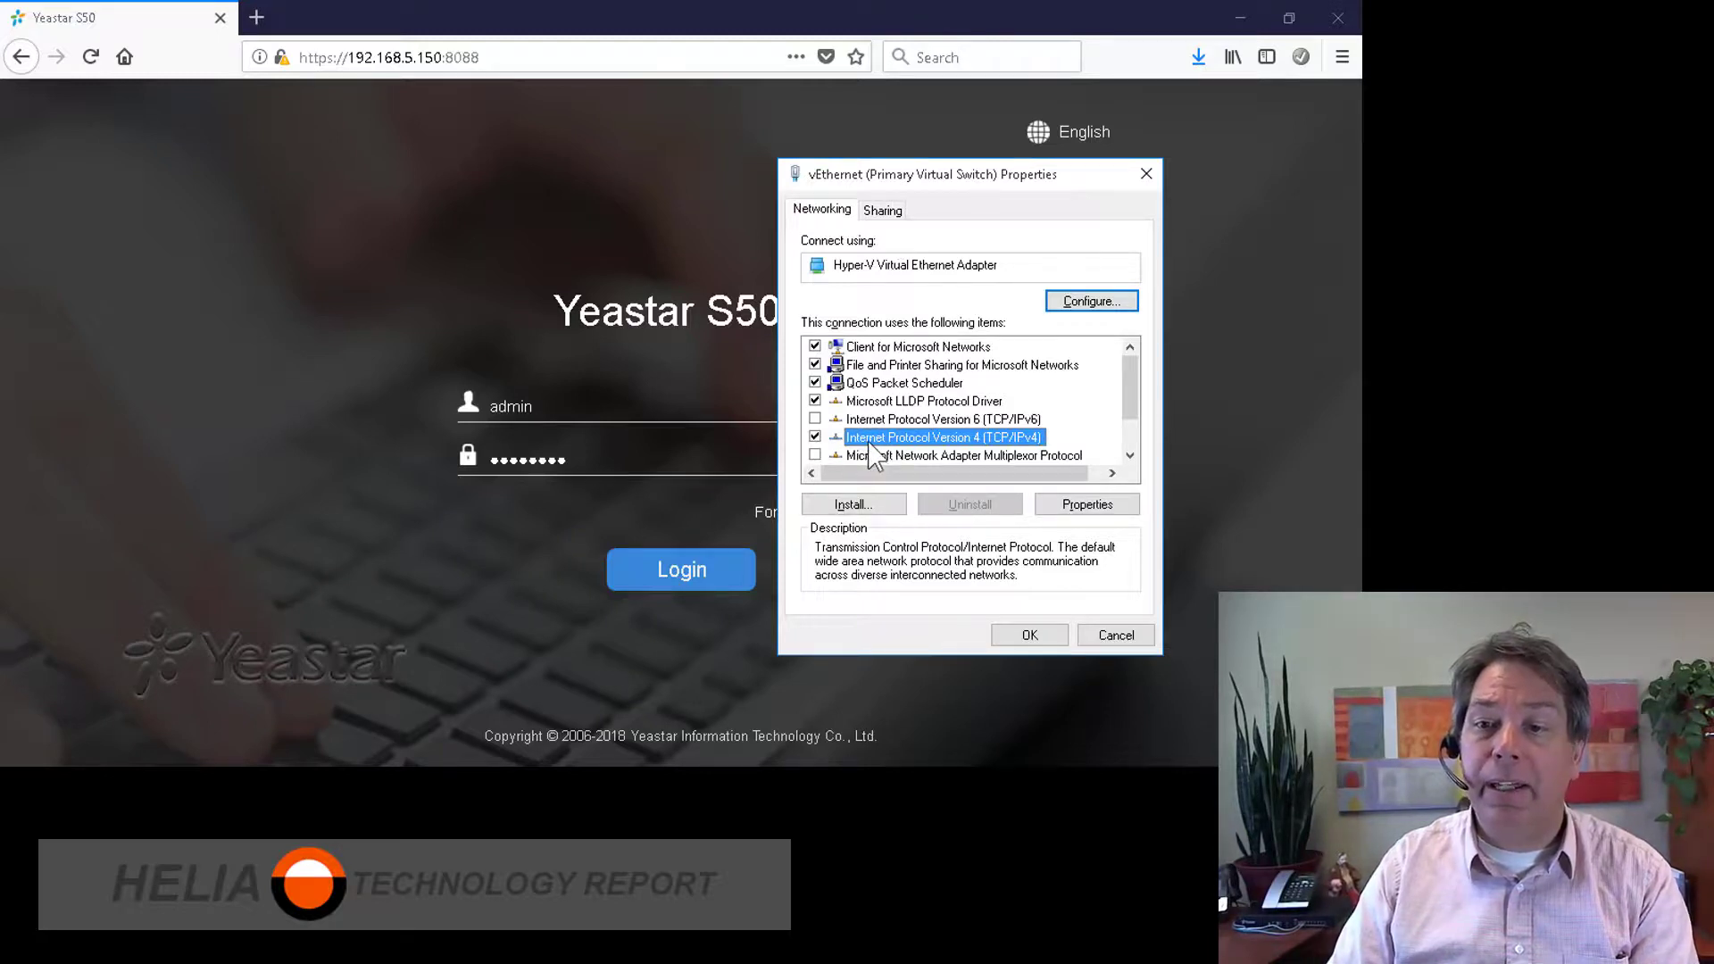
Step: Give the adapter static IPv4 10.100.97.10, mask 255.255.255.0 and gateway 10.100.97.1
{"action": "left_click", "coordinate": [1101, 505]}
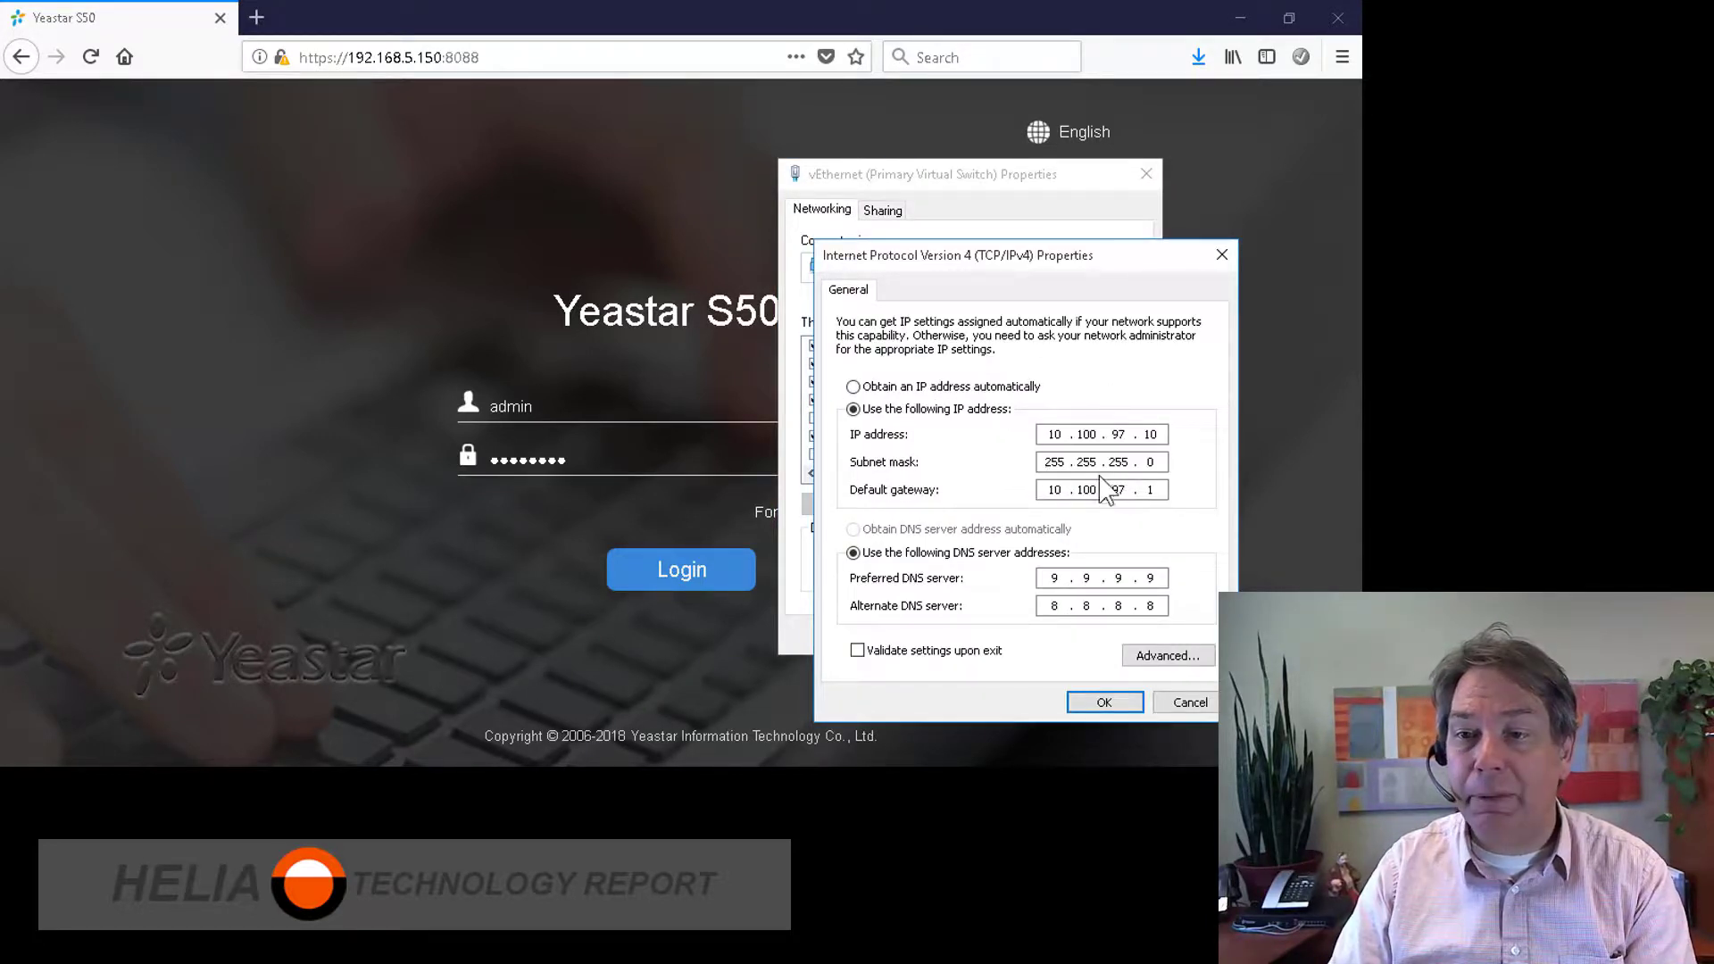
{"action": "left_click", "coordinate": [873, 387]}
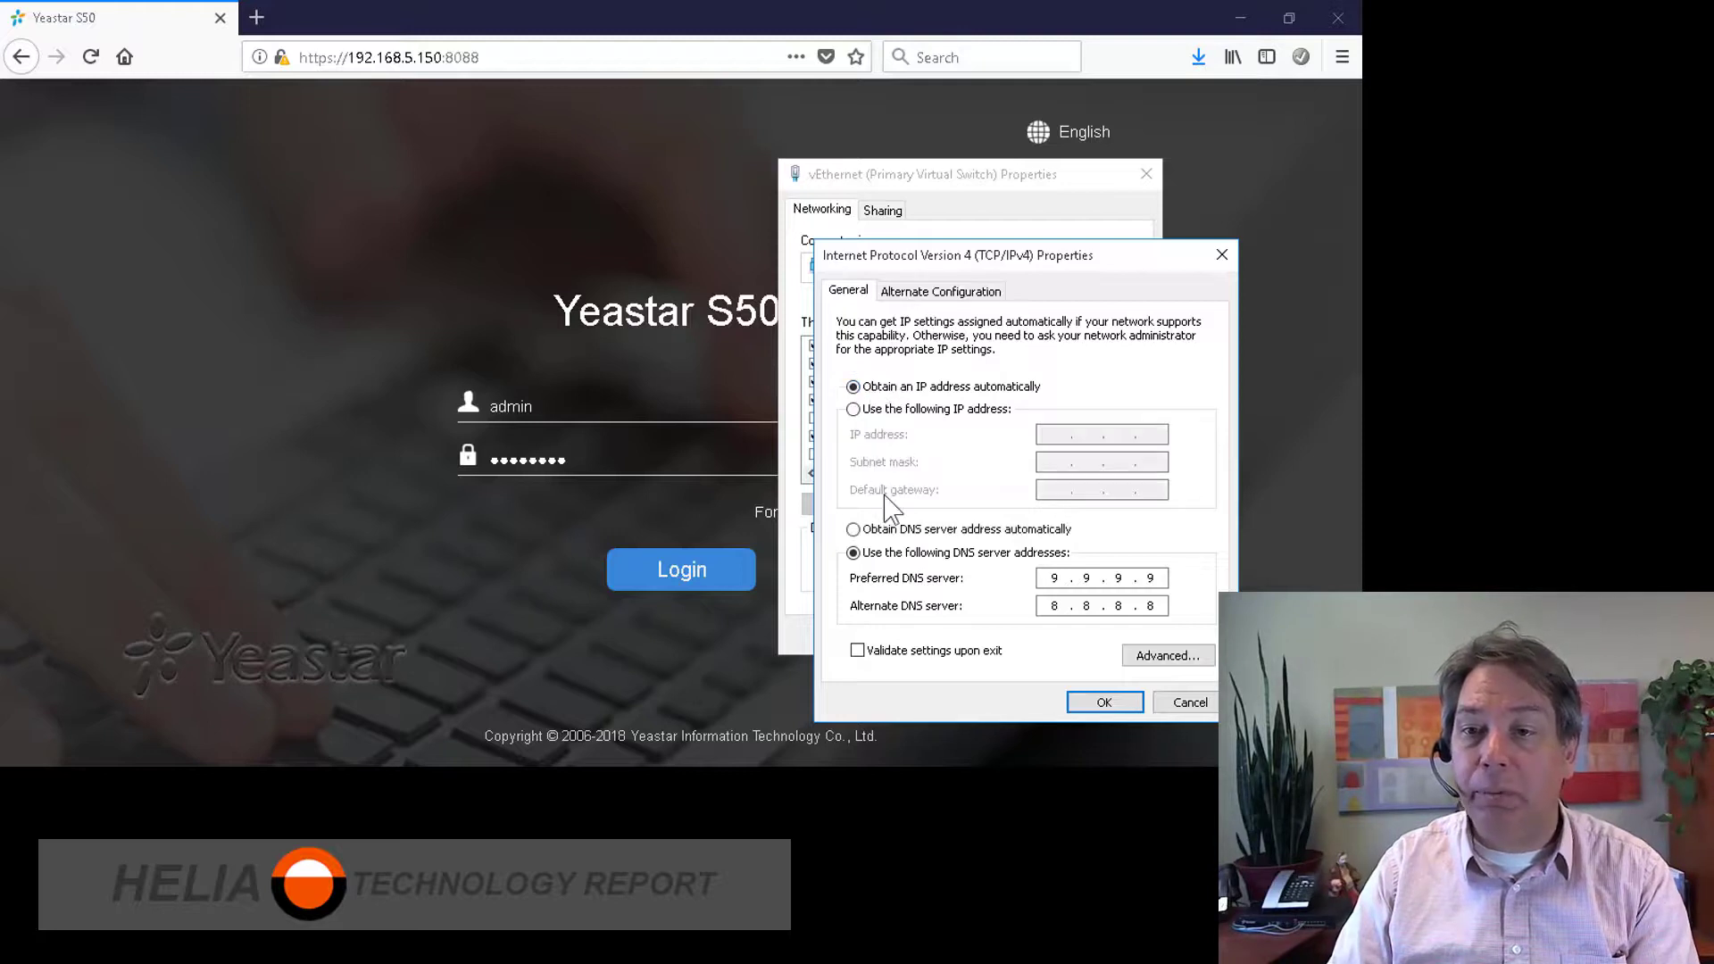
{"action": "left_click", "coordinate": [893, 411]}
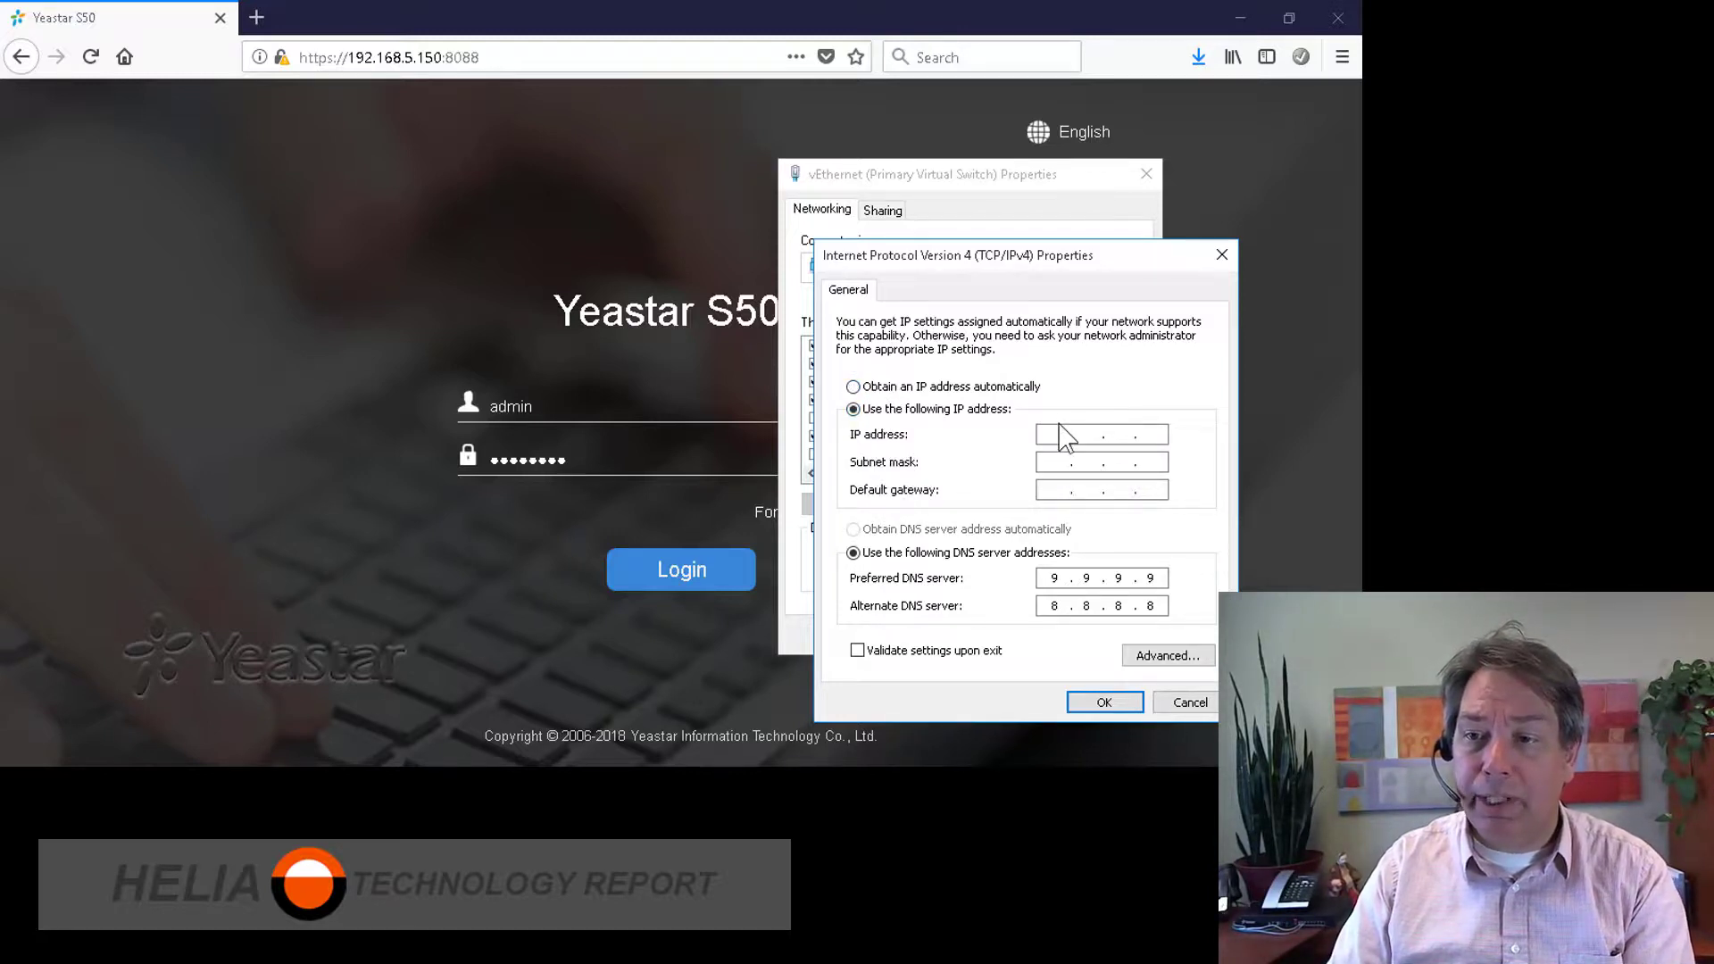
{"action": "left_click", "coordinate": [1056, 435]}
{"action": "type", "text": "10.10"}
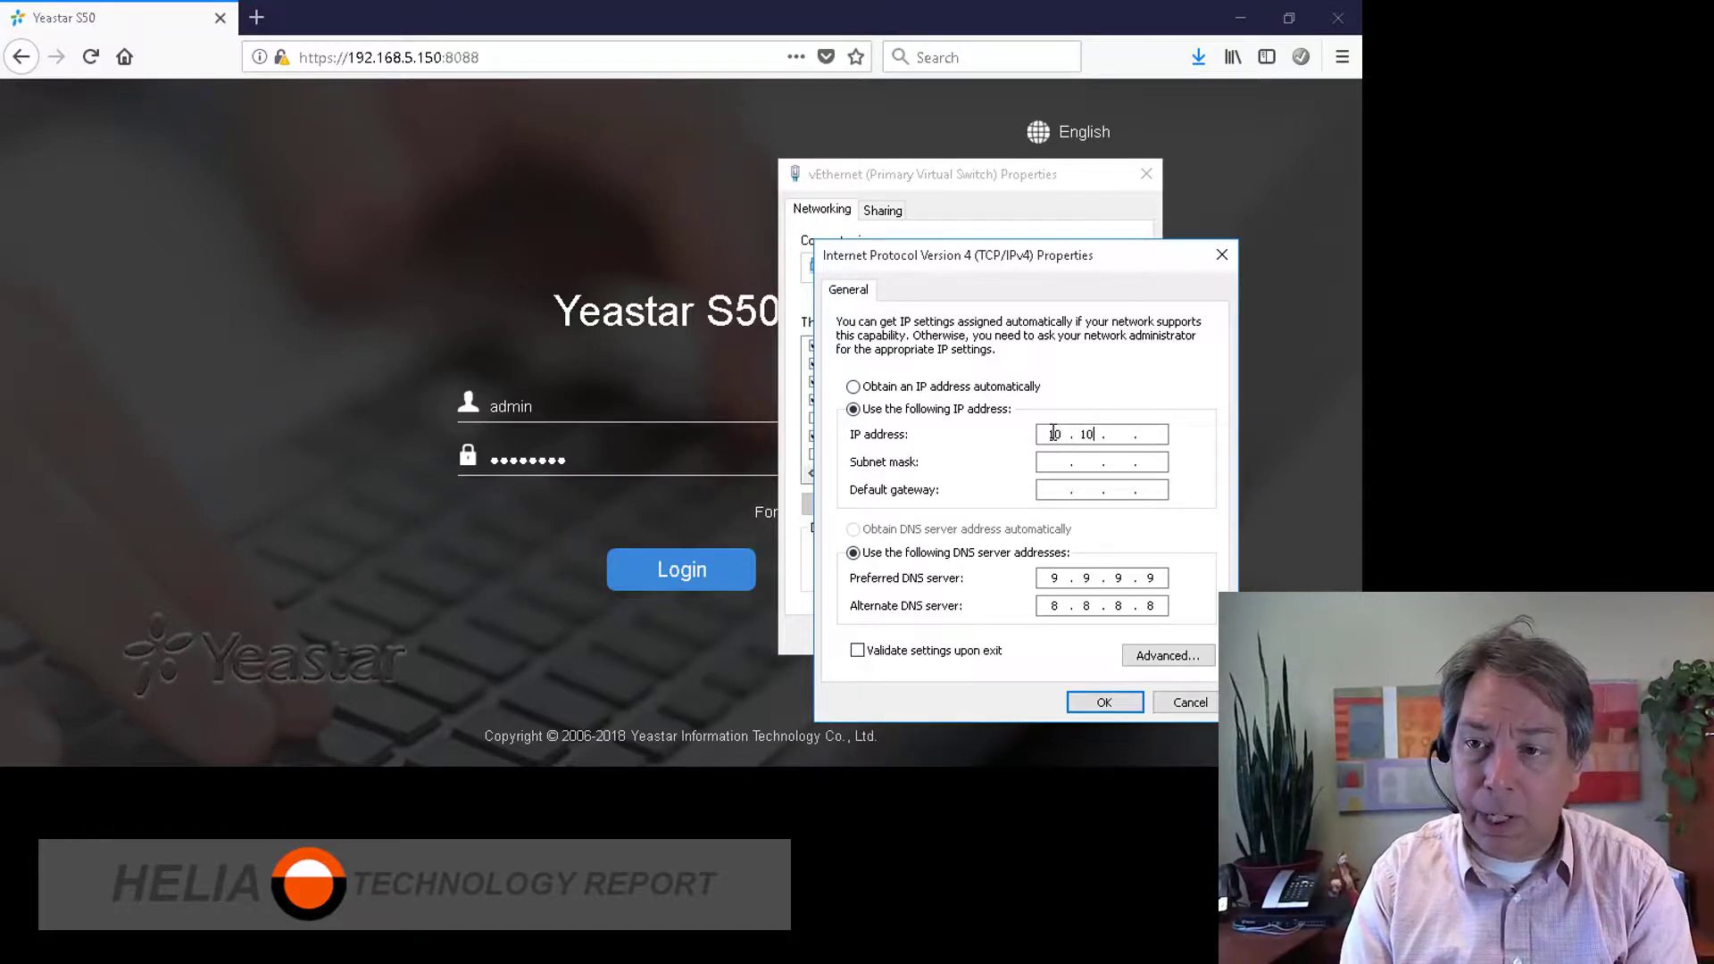
{"action": "type", "text": "0.97."}
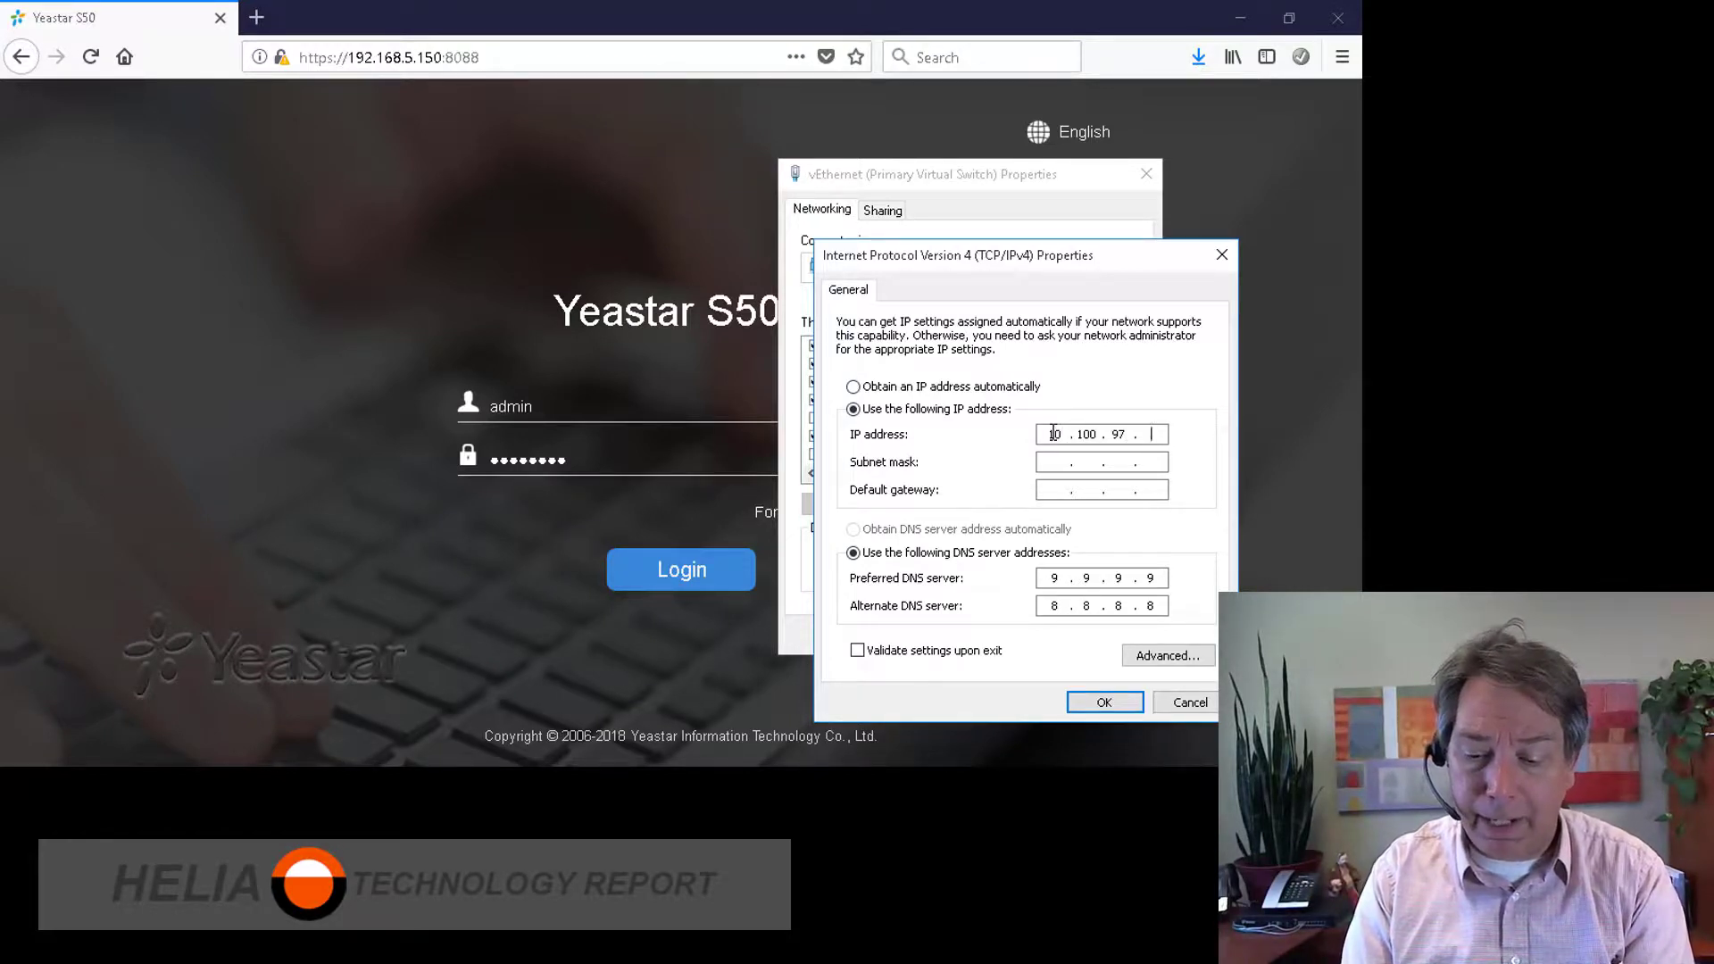
{"action": "type", "text": "10"}
{"action": "key", "text": "Tab"}
{"action": "type", "text": "255.255.255.0"}
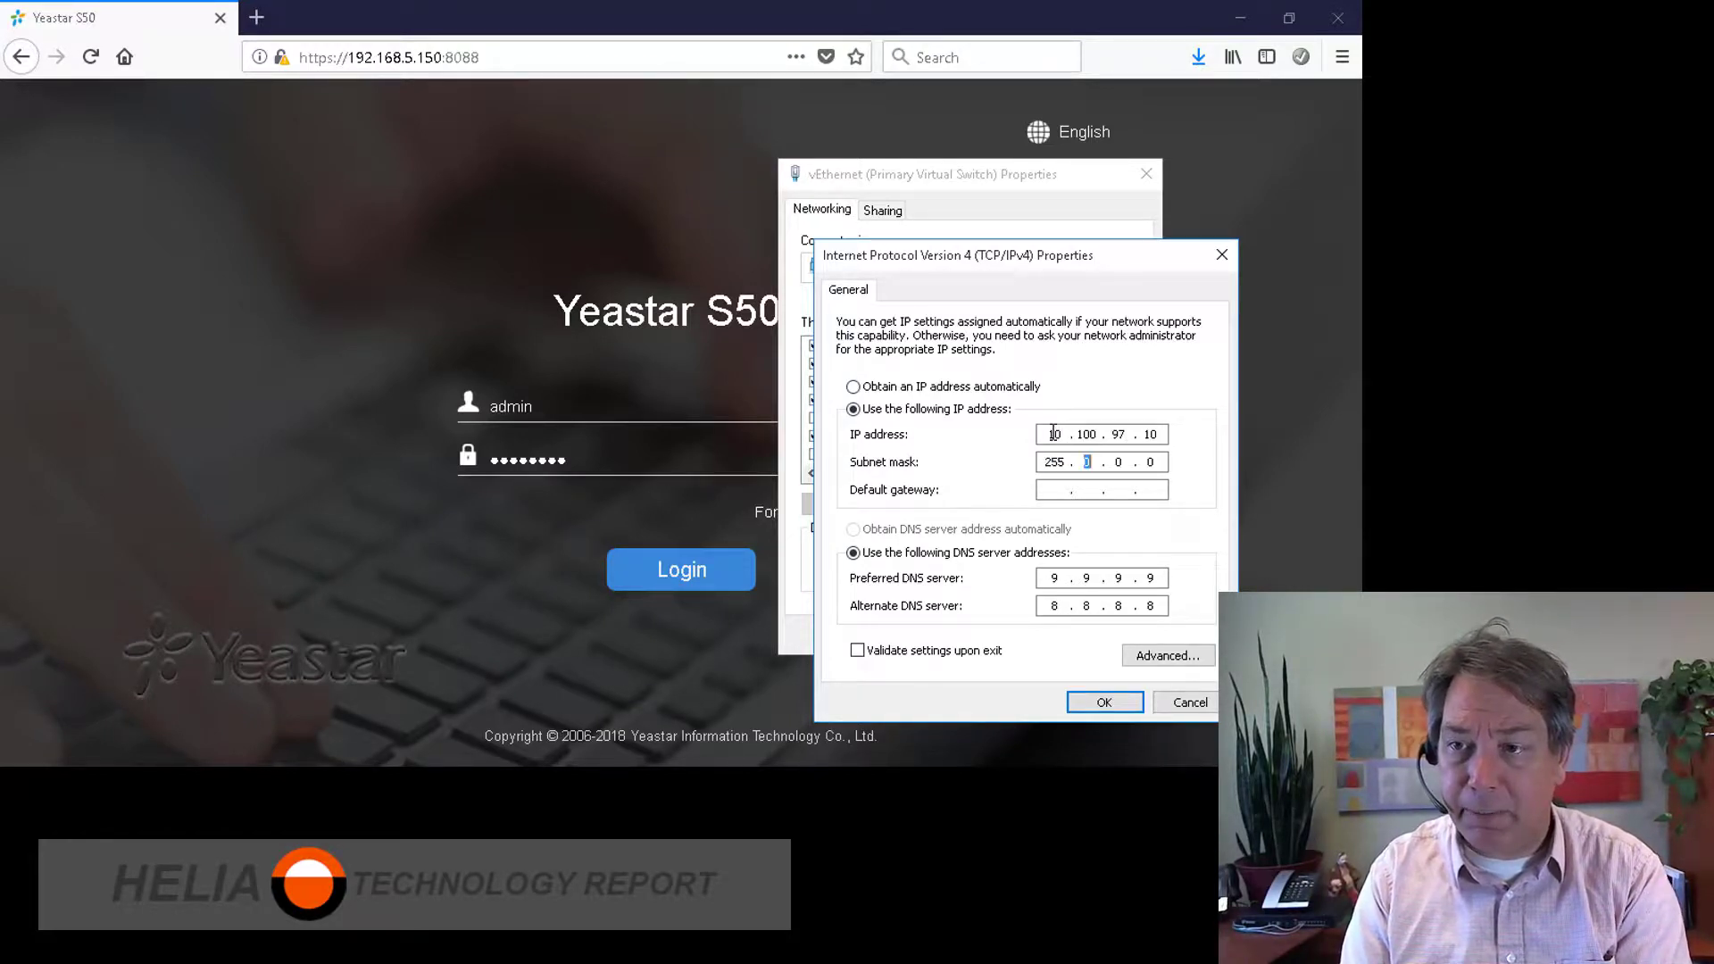
{"action": "key", "text": "Tab"}
{"action": "type", "text": "10.10"}
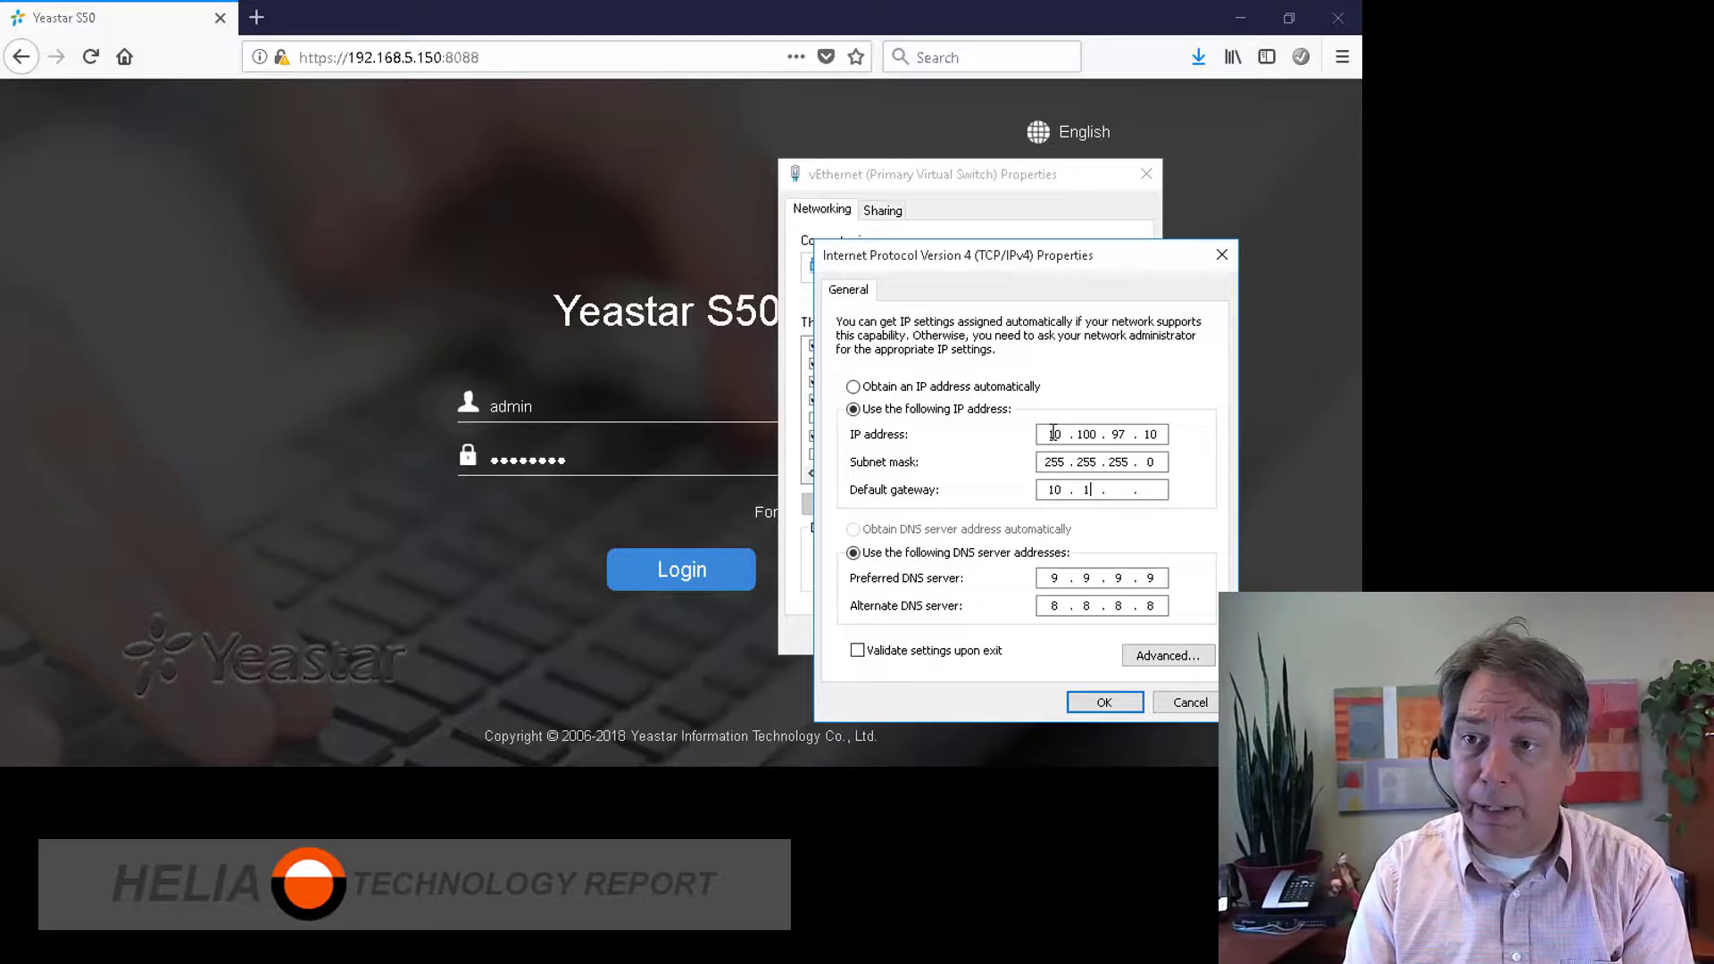
{"action": "type", "text": "0.97 "}
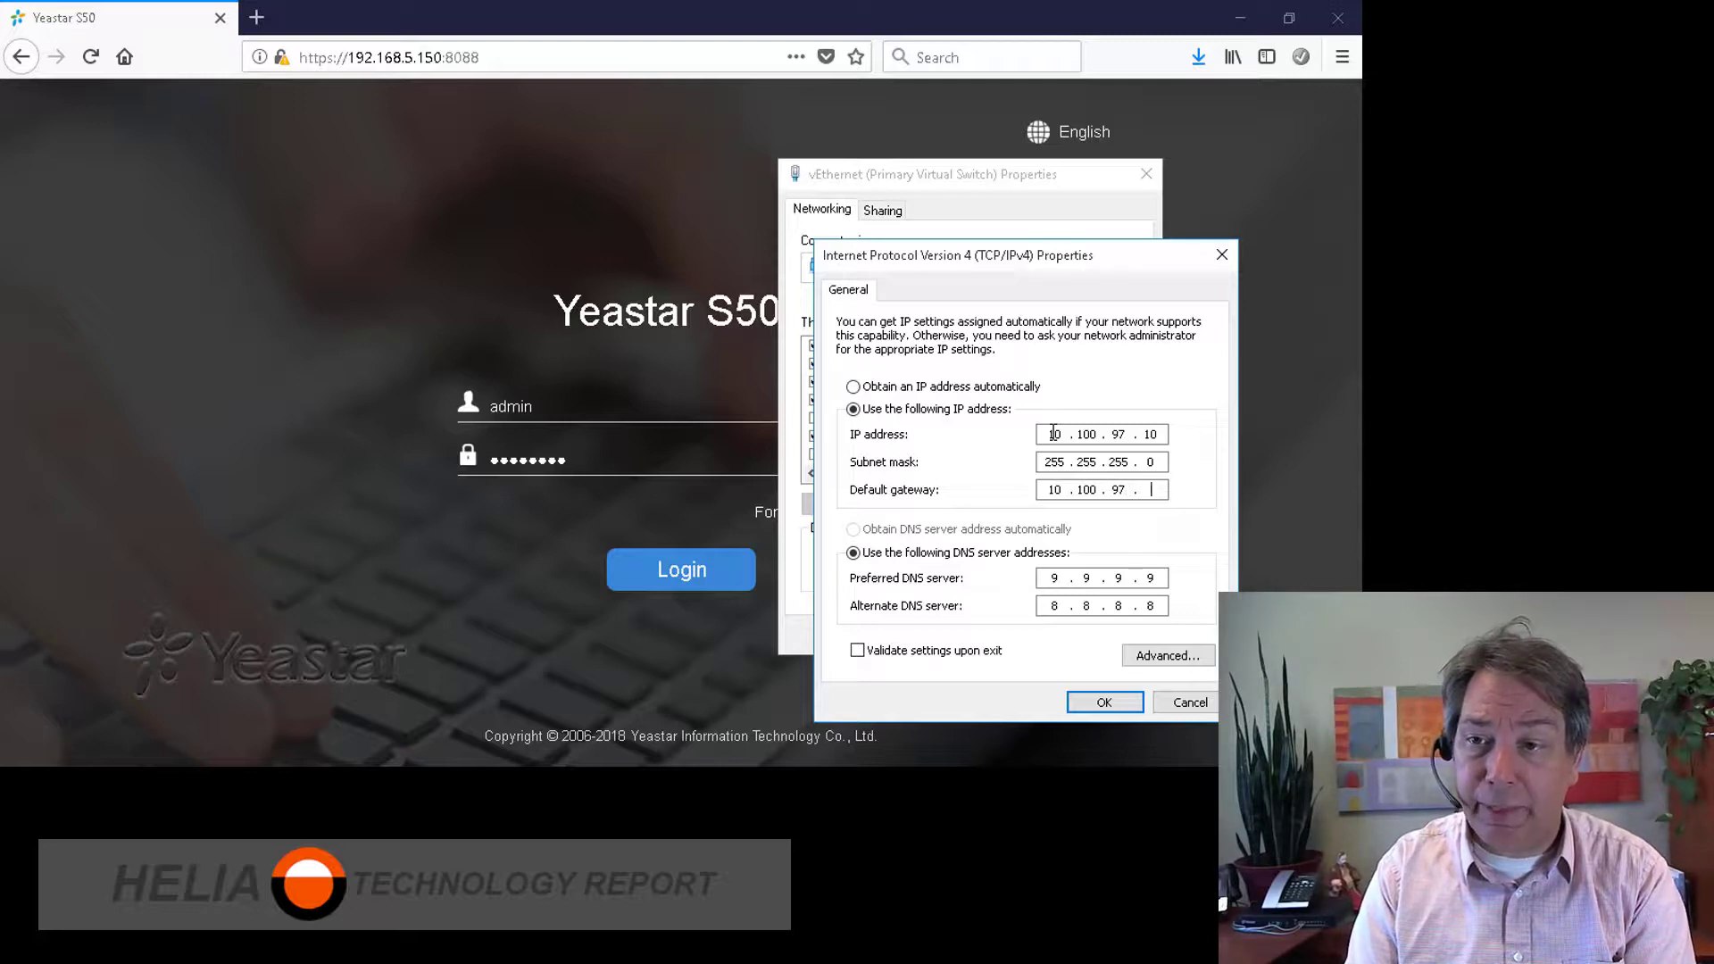
{"action": "type", "text": ".1"}
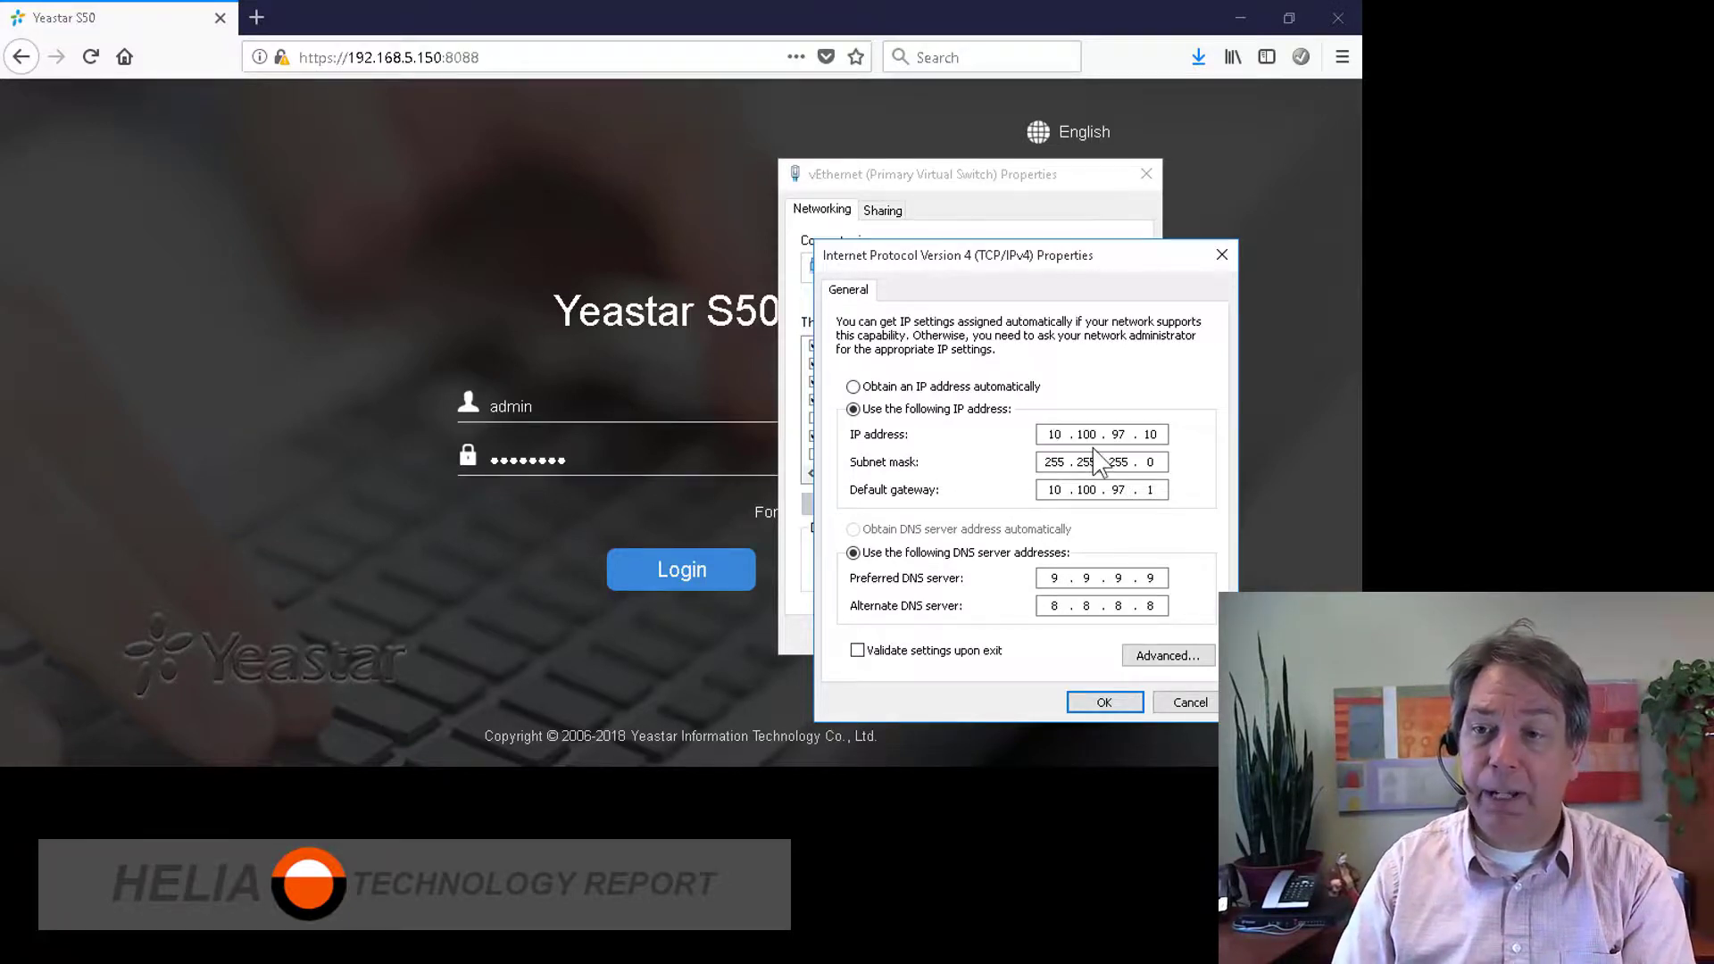
{"action": "left_click", "coordinate": [1169, 657]}
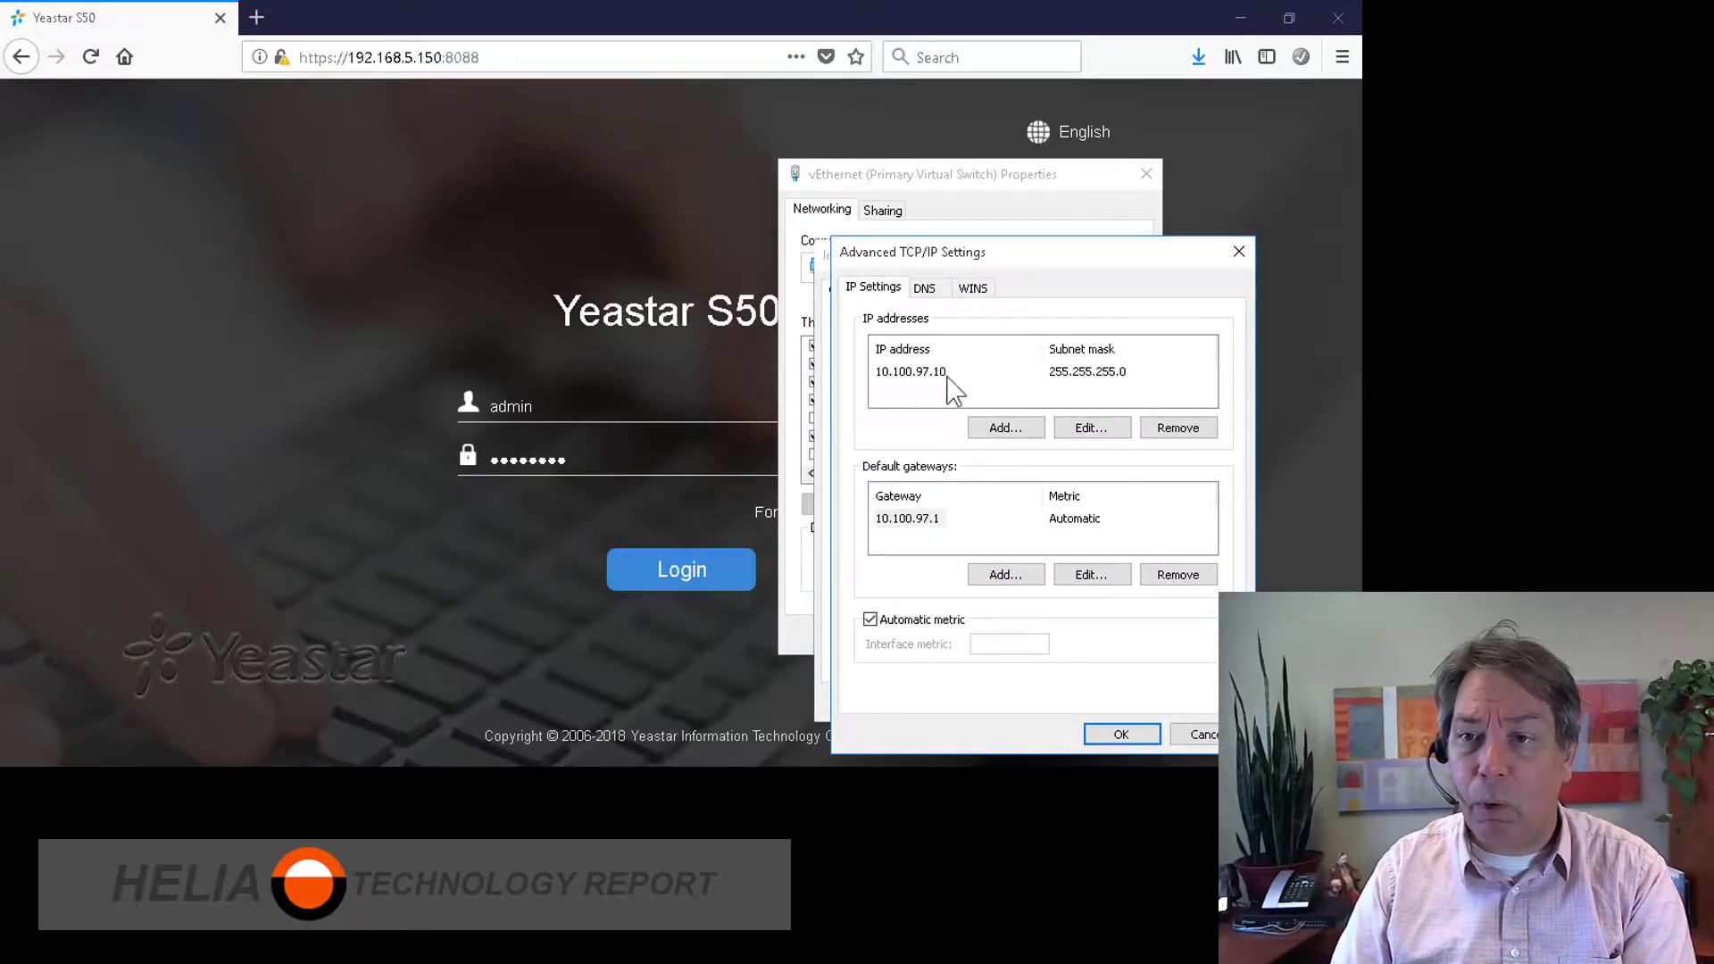
Step: Add 192.168.5.5 with mask 255.255.255.0 as an extra adapter IP and confirm both dialogs
{"action": "left_click", "coordinate": [1012, 430]}
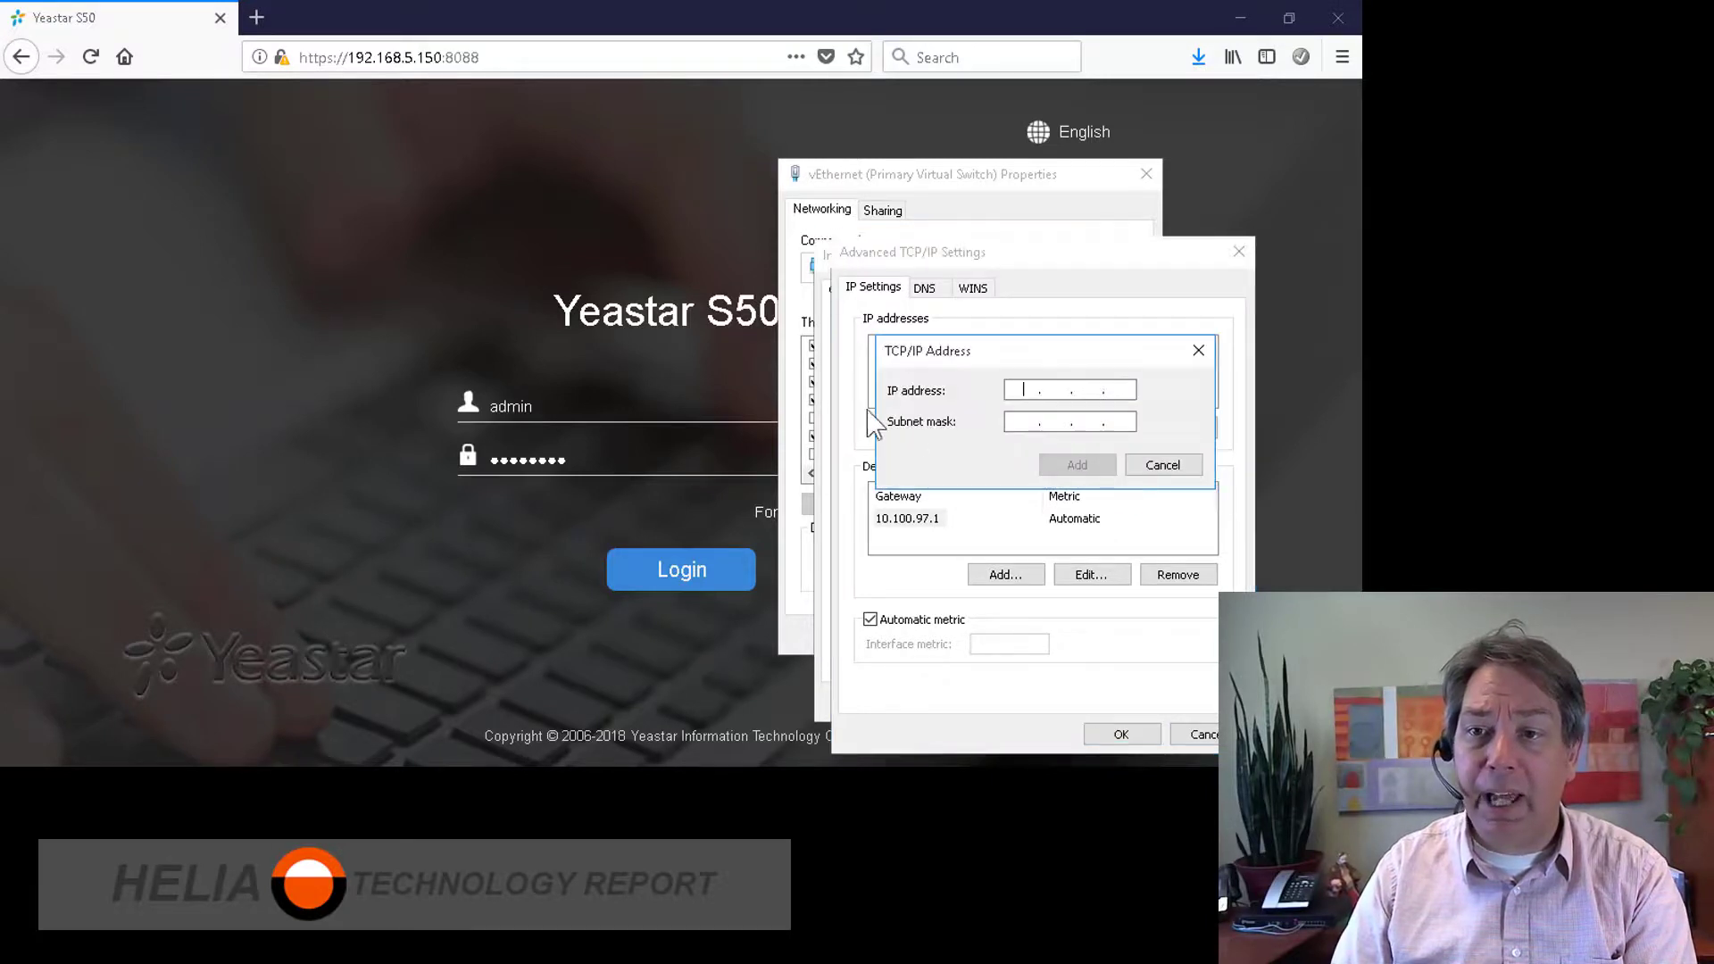
{"action": "type", "text": "192"}
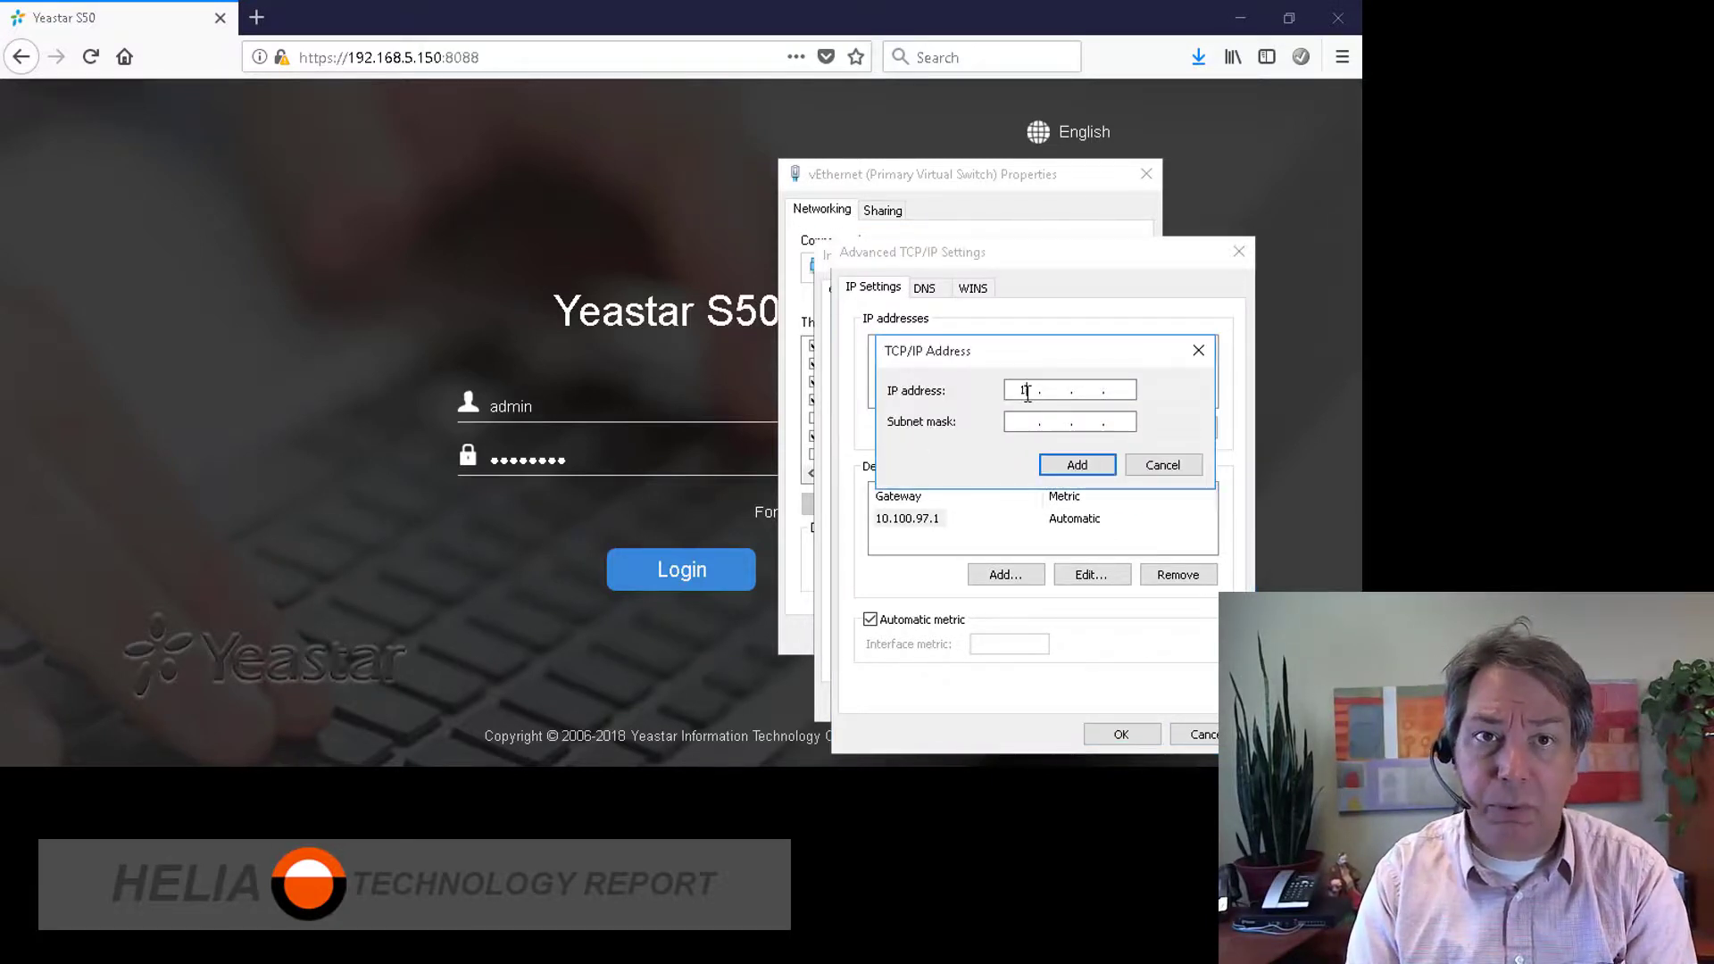
{"action": "type", "text": "168"}
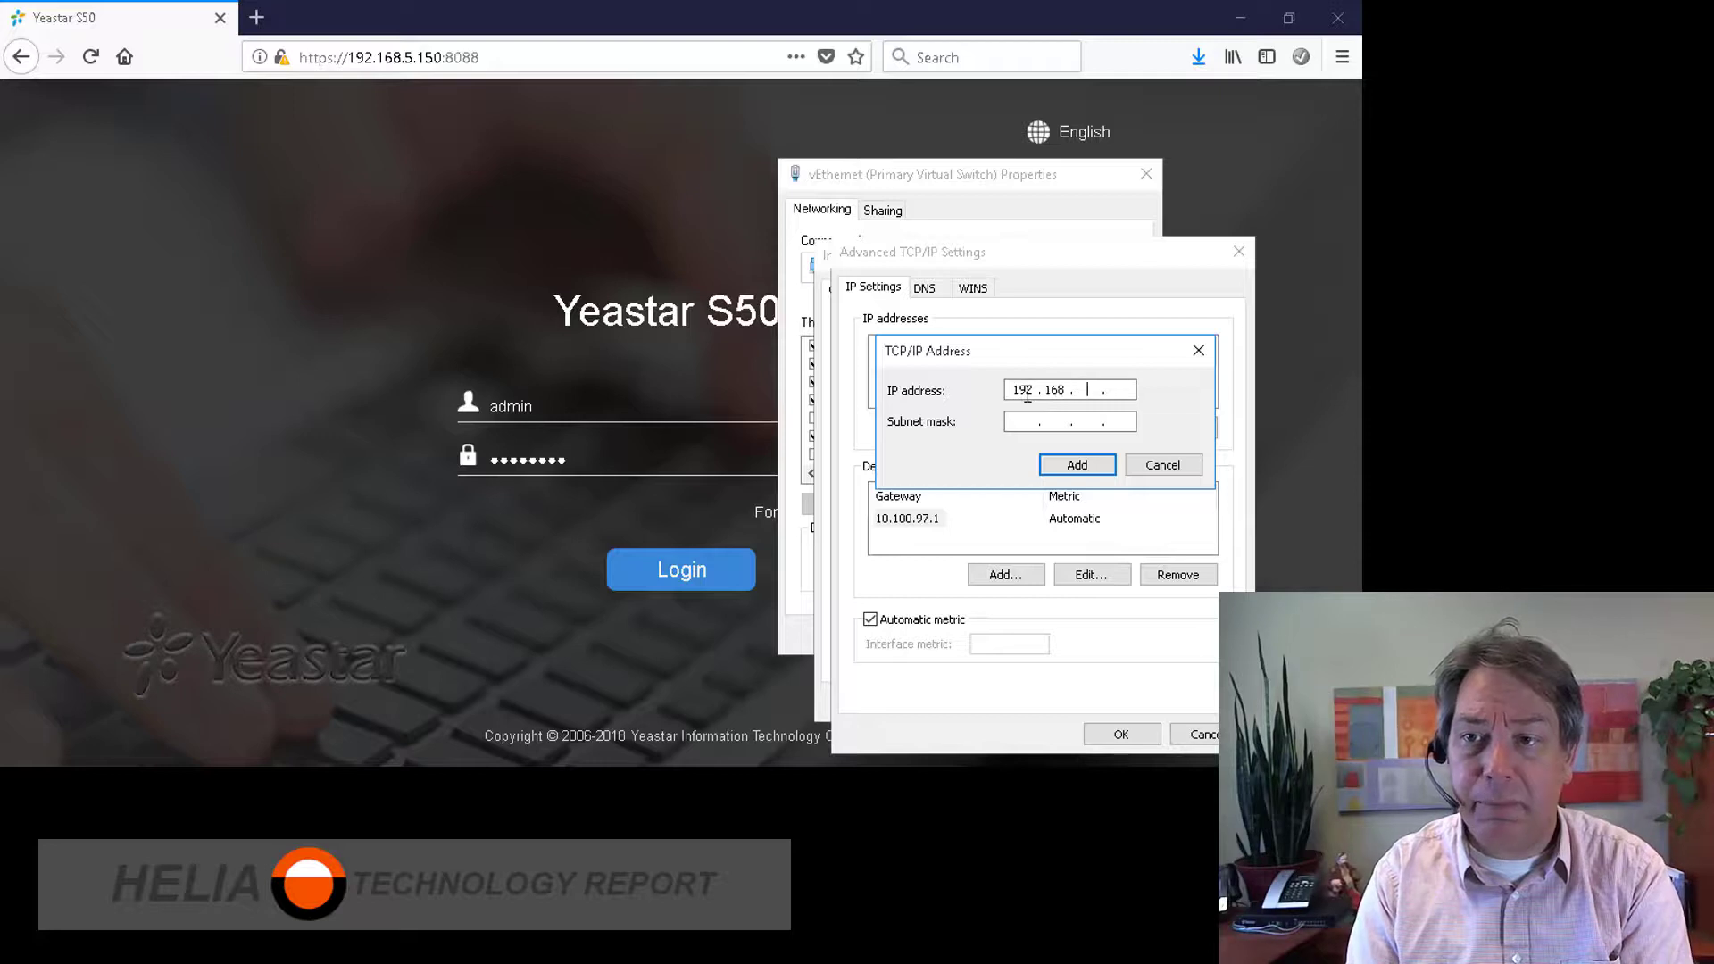
{"action": "type", "text": "5"}
{"action": "type", "text": "5"}
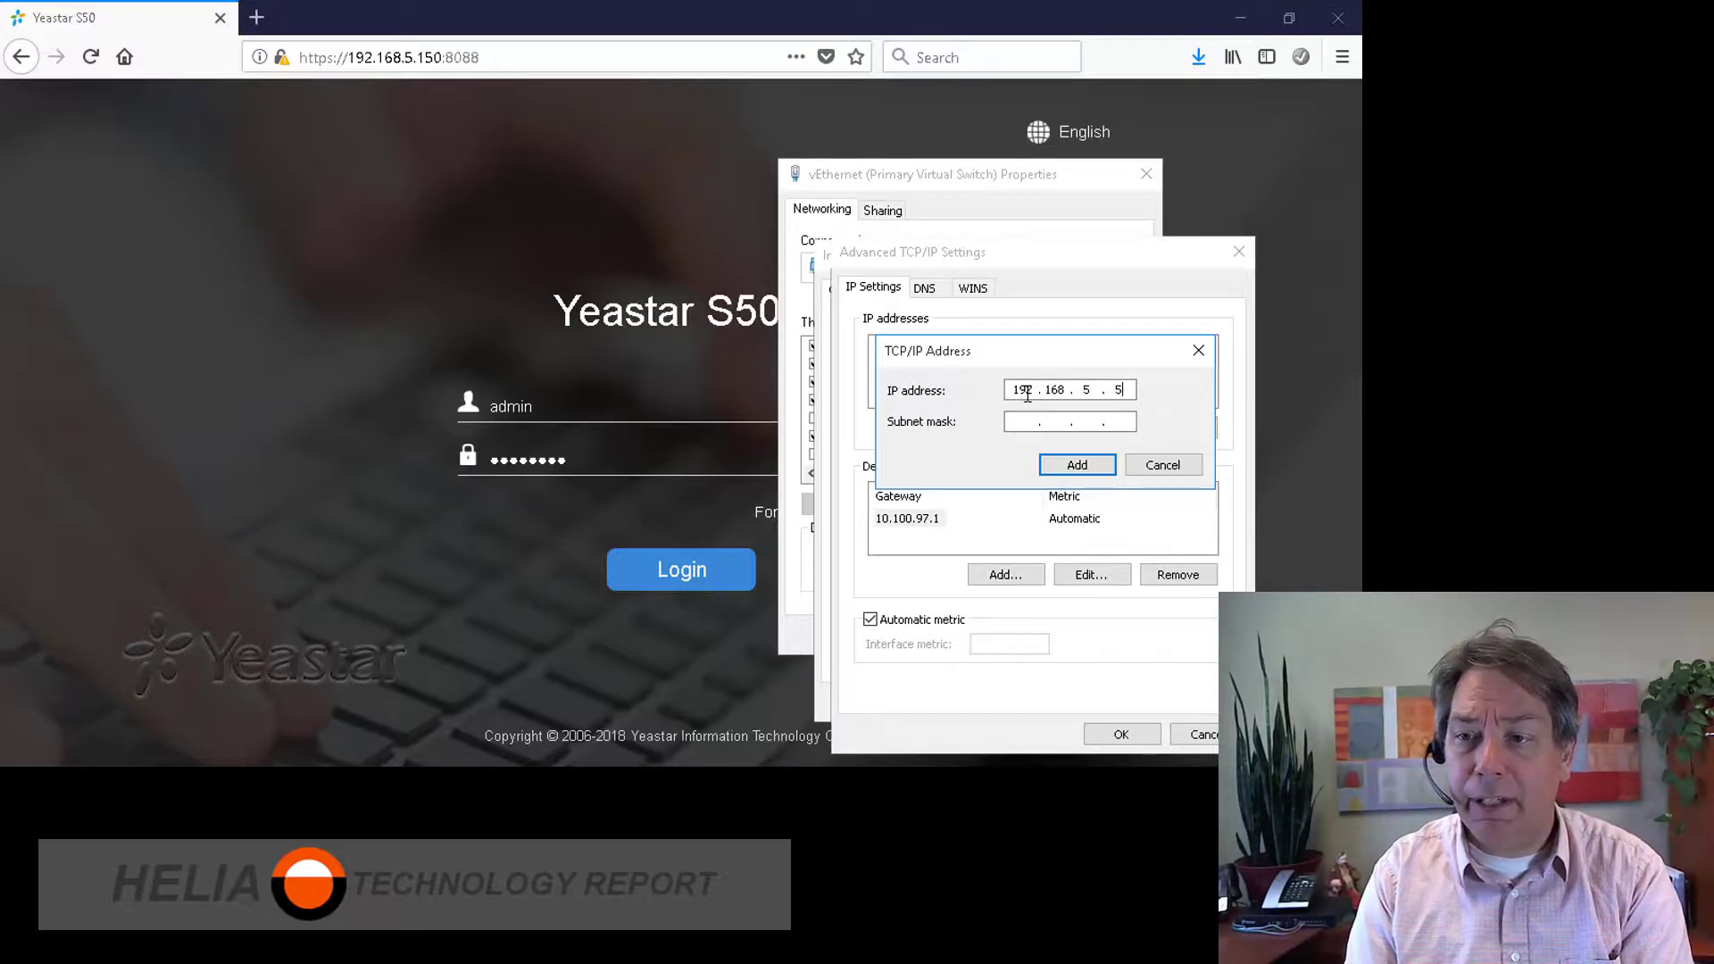
{"action": "key", "text": "Tab"}
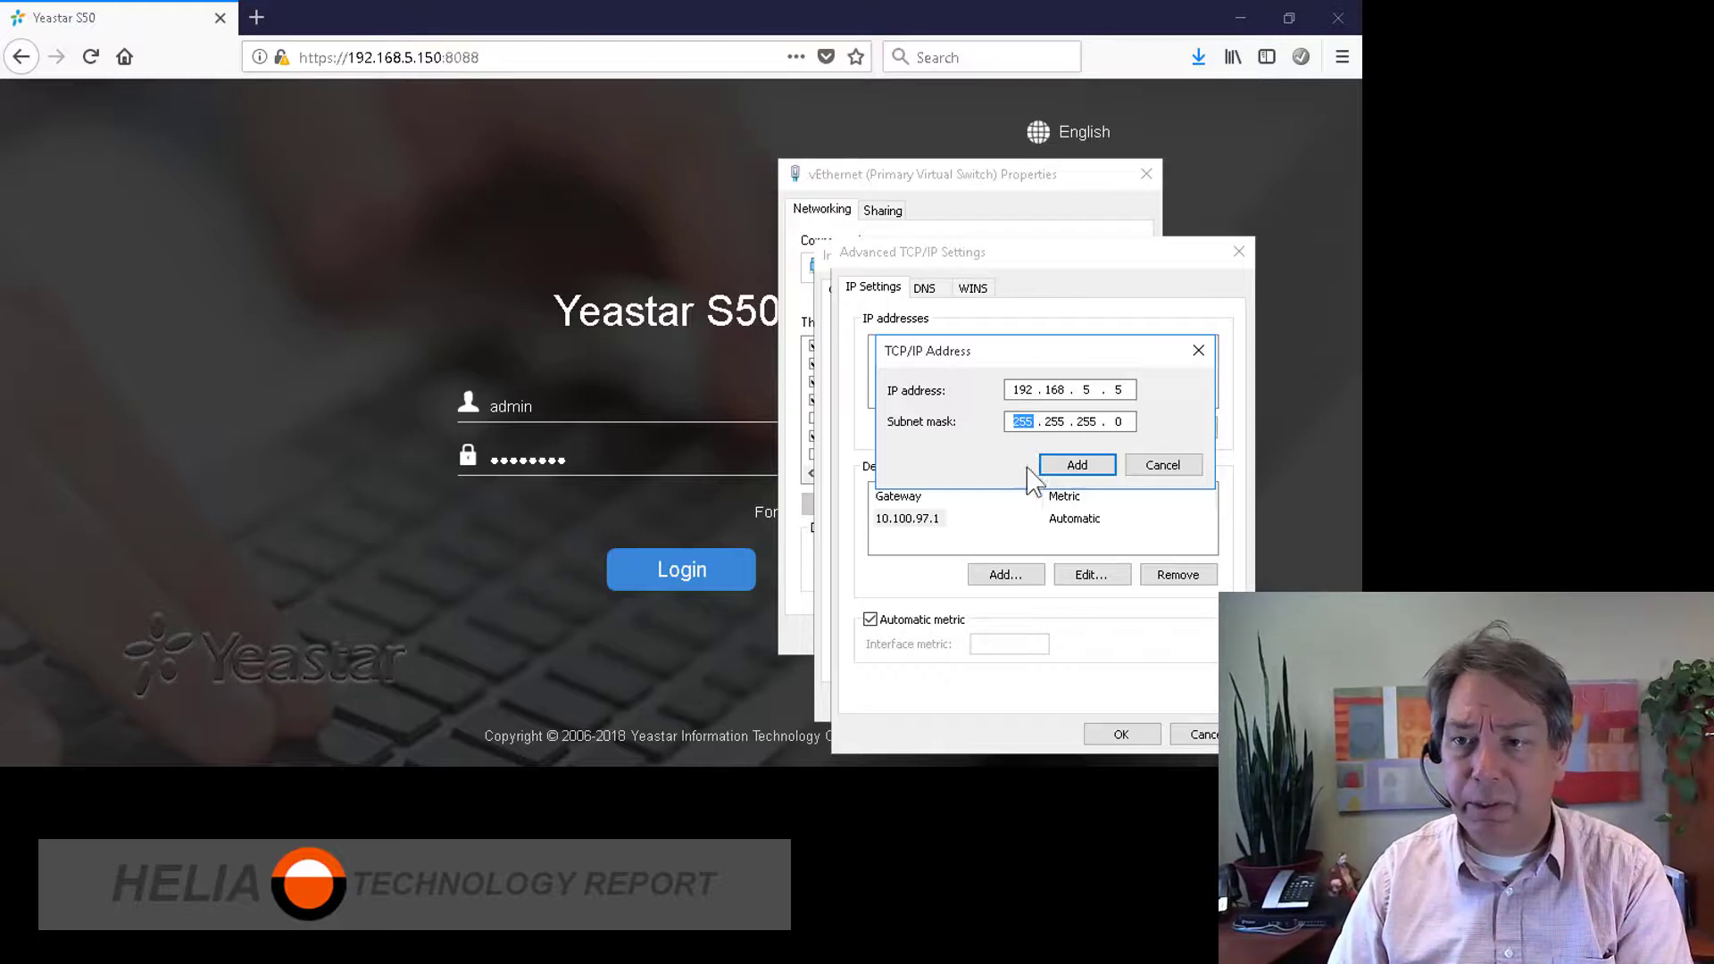
{"action": "left_click", "coordinate": [1077, 466]}
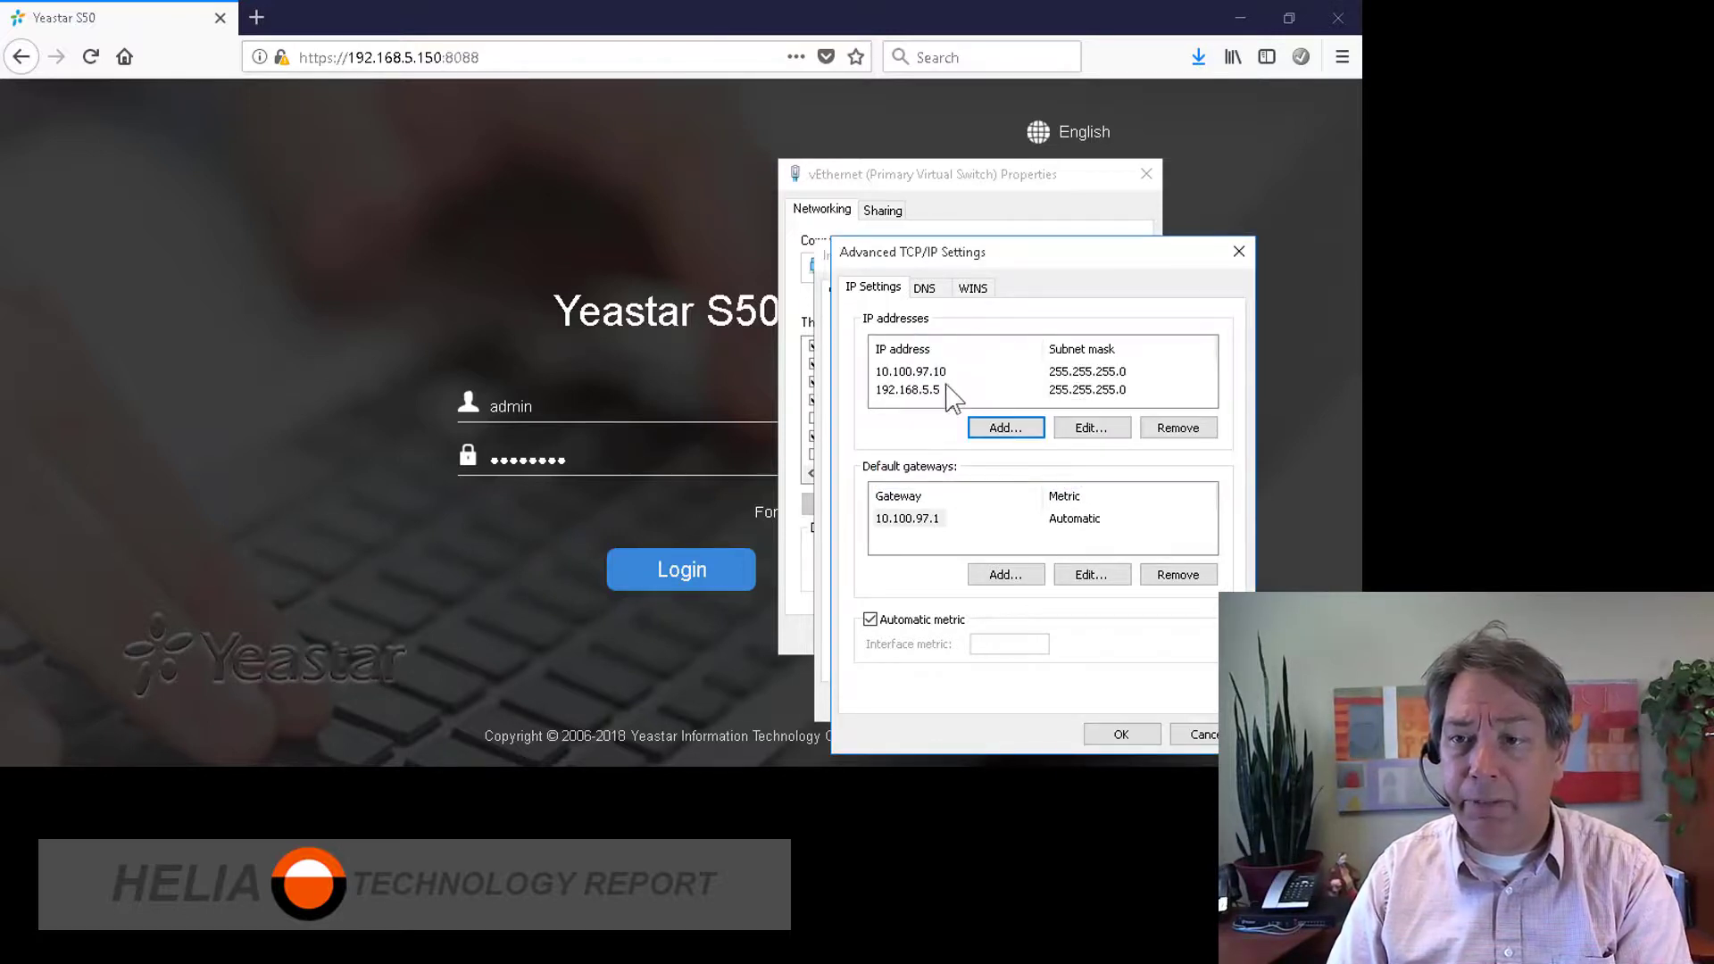
{"action": "left_click", "coordinate": [1121, 734]}
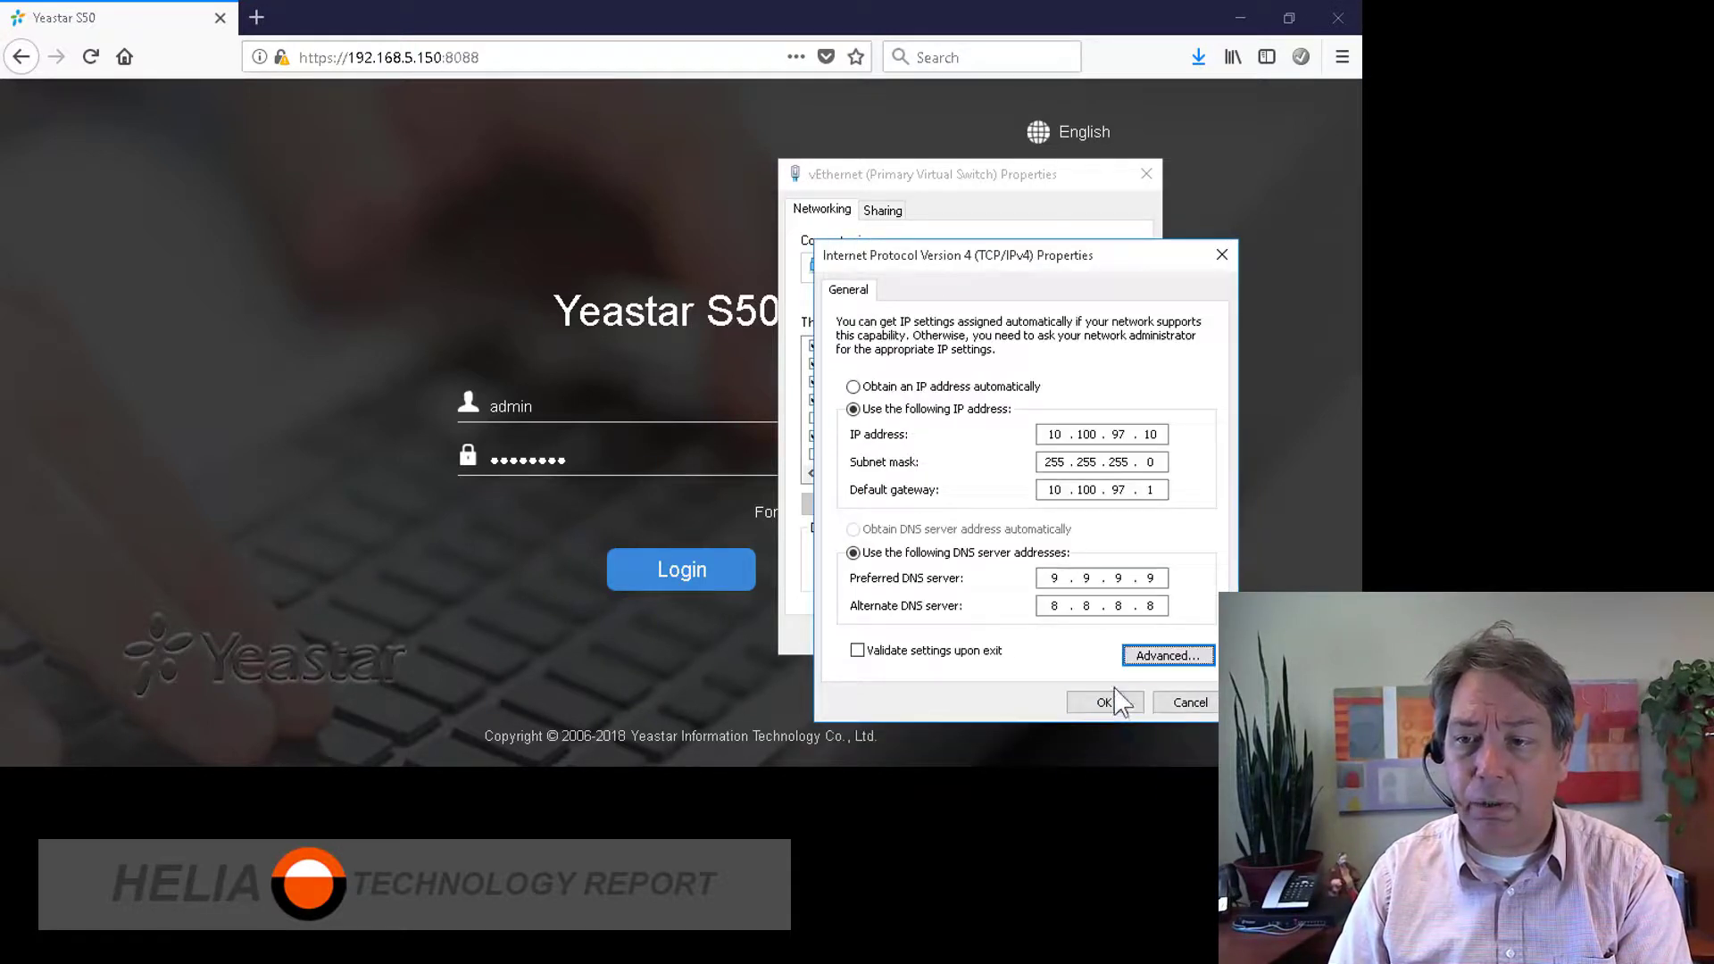
{"action": "left_click", "coordinate": [1109, 701]}
Step: Close the adapter properties, reload the PBX login page and log in as admin
{"action": "left_click", "coordinate": [1031, 633]}
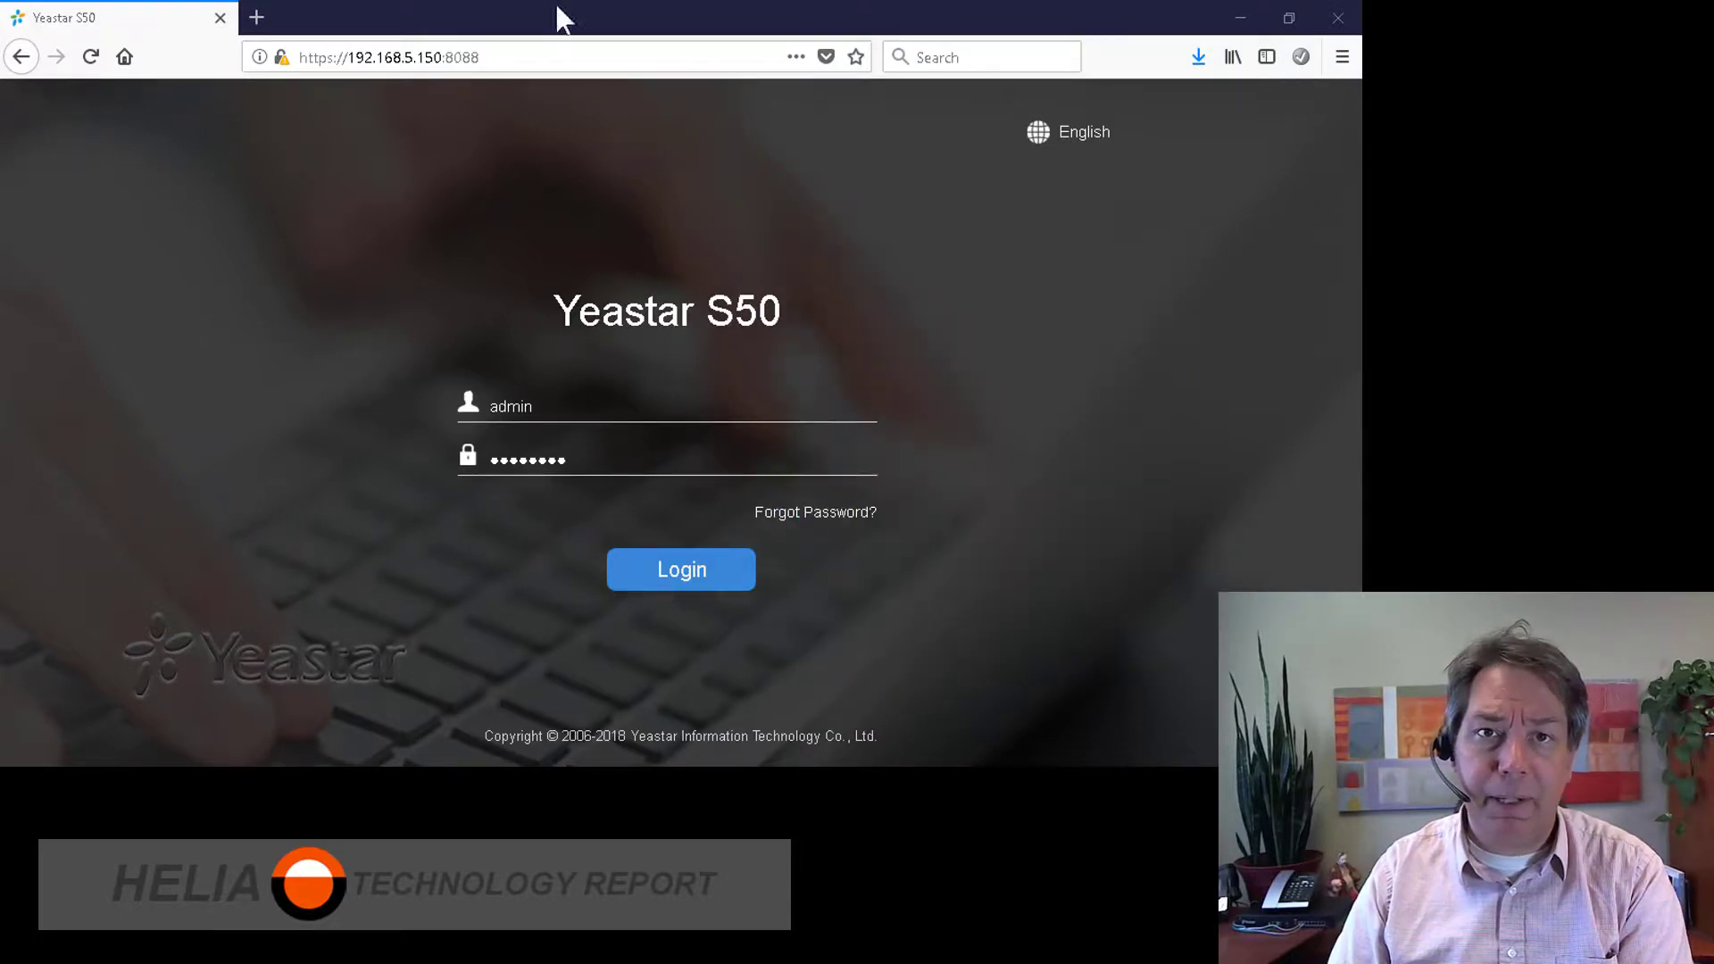
{"action": "left_click", "coordinate": [635, 53]}
{"action": "key", "text": "Return"}
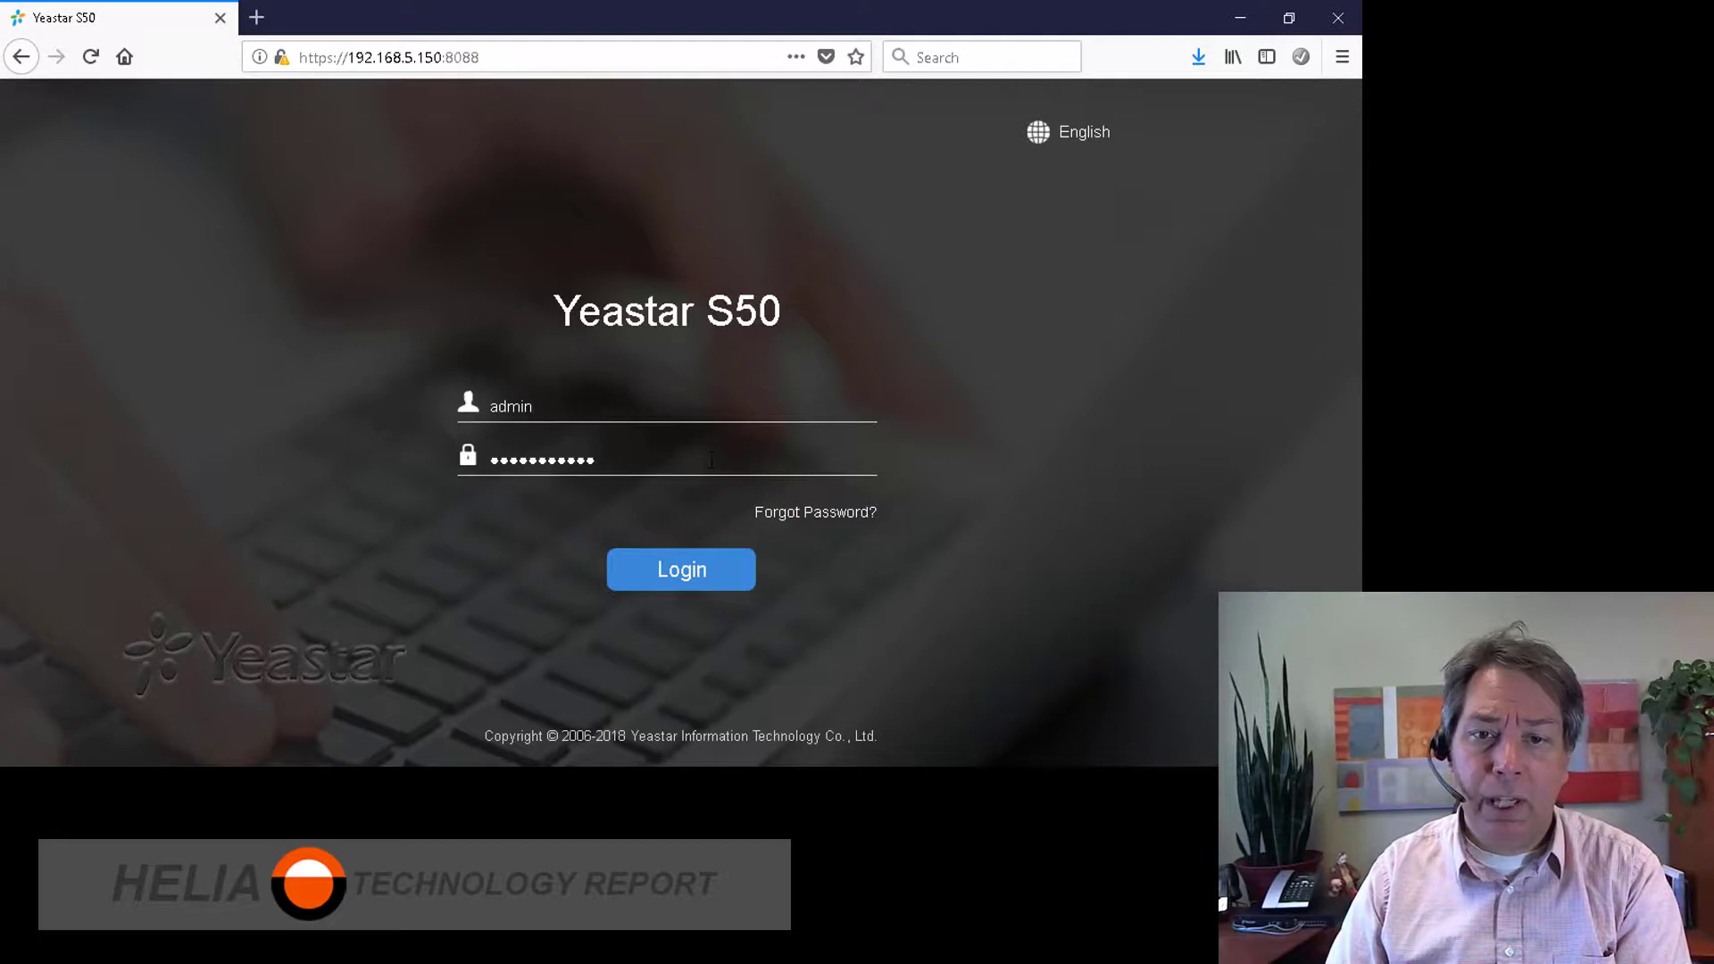
{"action": "key", "text": "Tab"}
{"action": "type", "text": "********"}
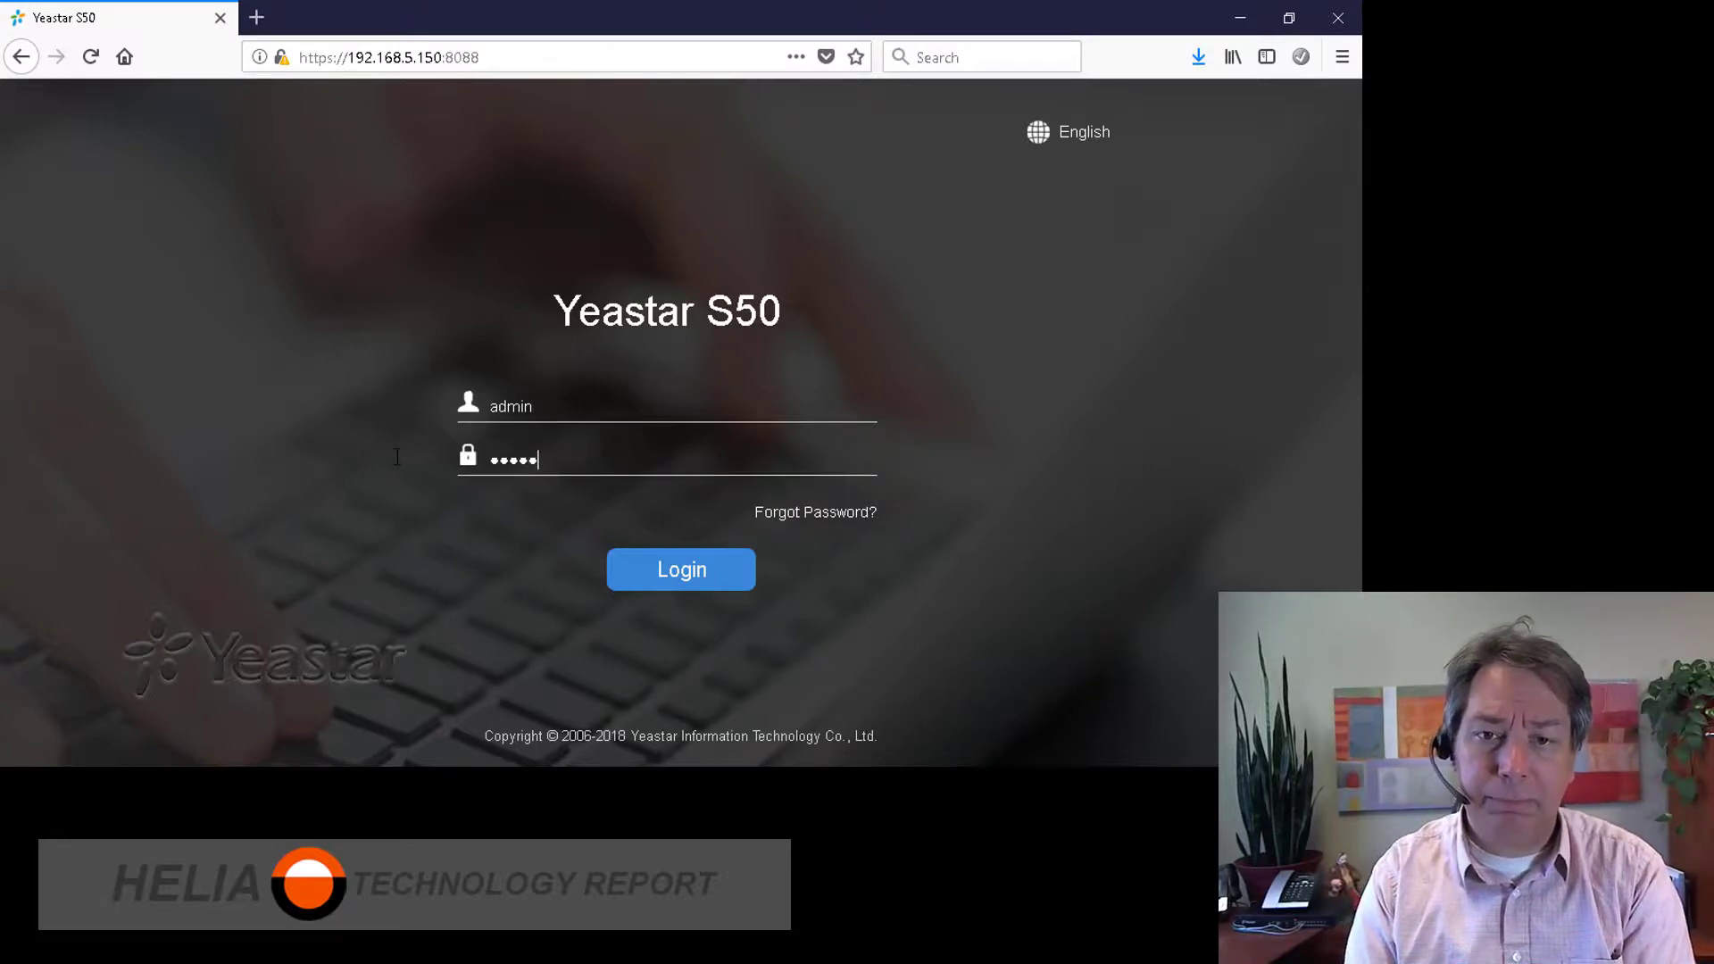
{"action": "key", "text": "Return"}
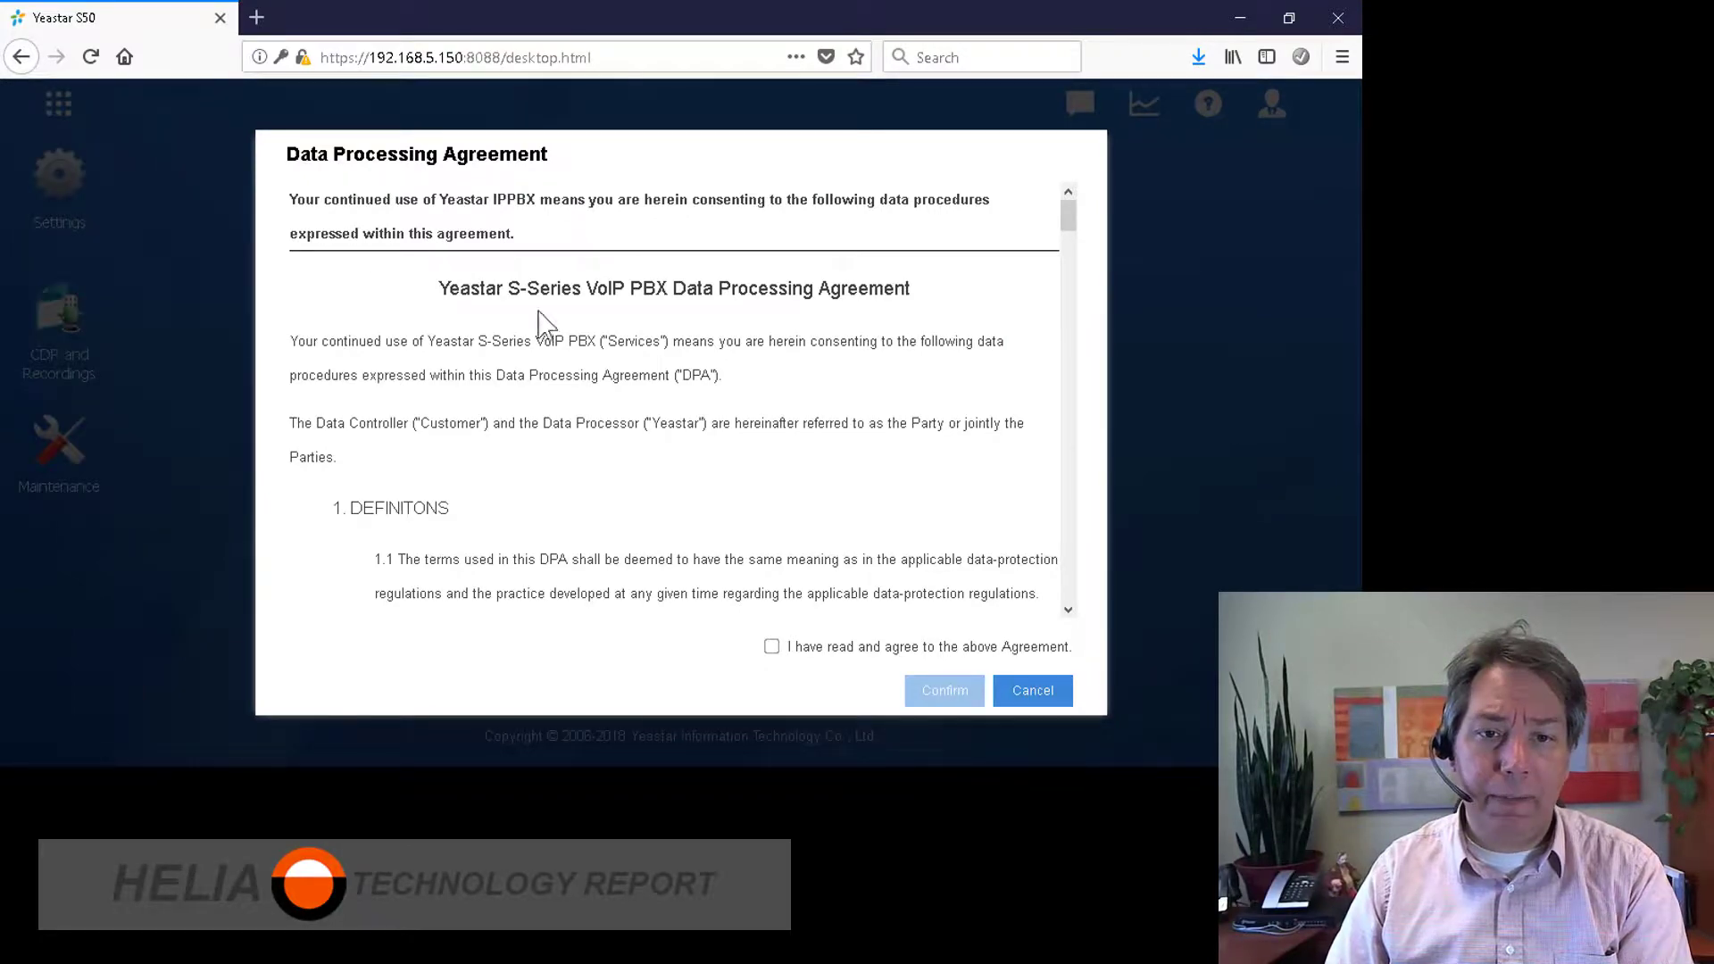
Step: Scroll through the data processing agreement, tick 'I have read and agree' and confirm
{"action": "scroll", "coordinate": [540, 406], "scroll_direction": "down", "scroll_amount": 8}
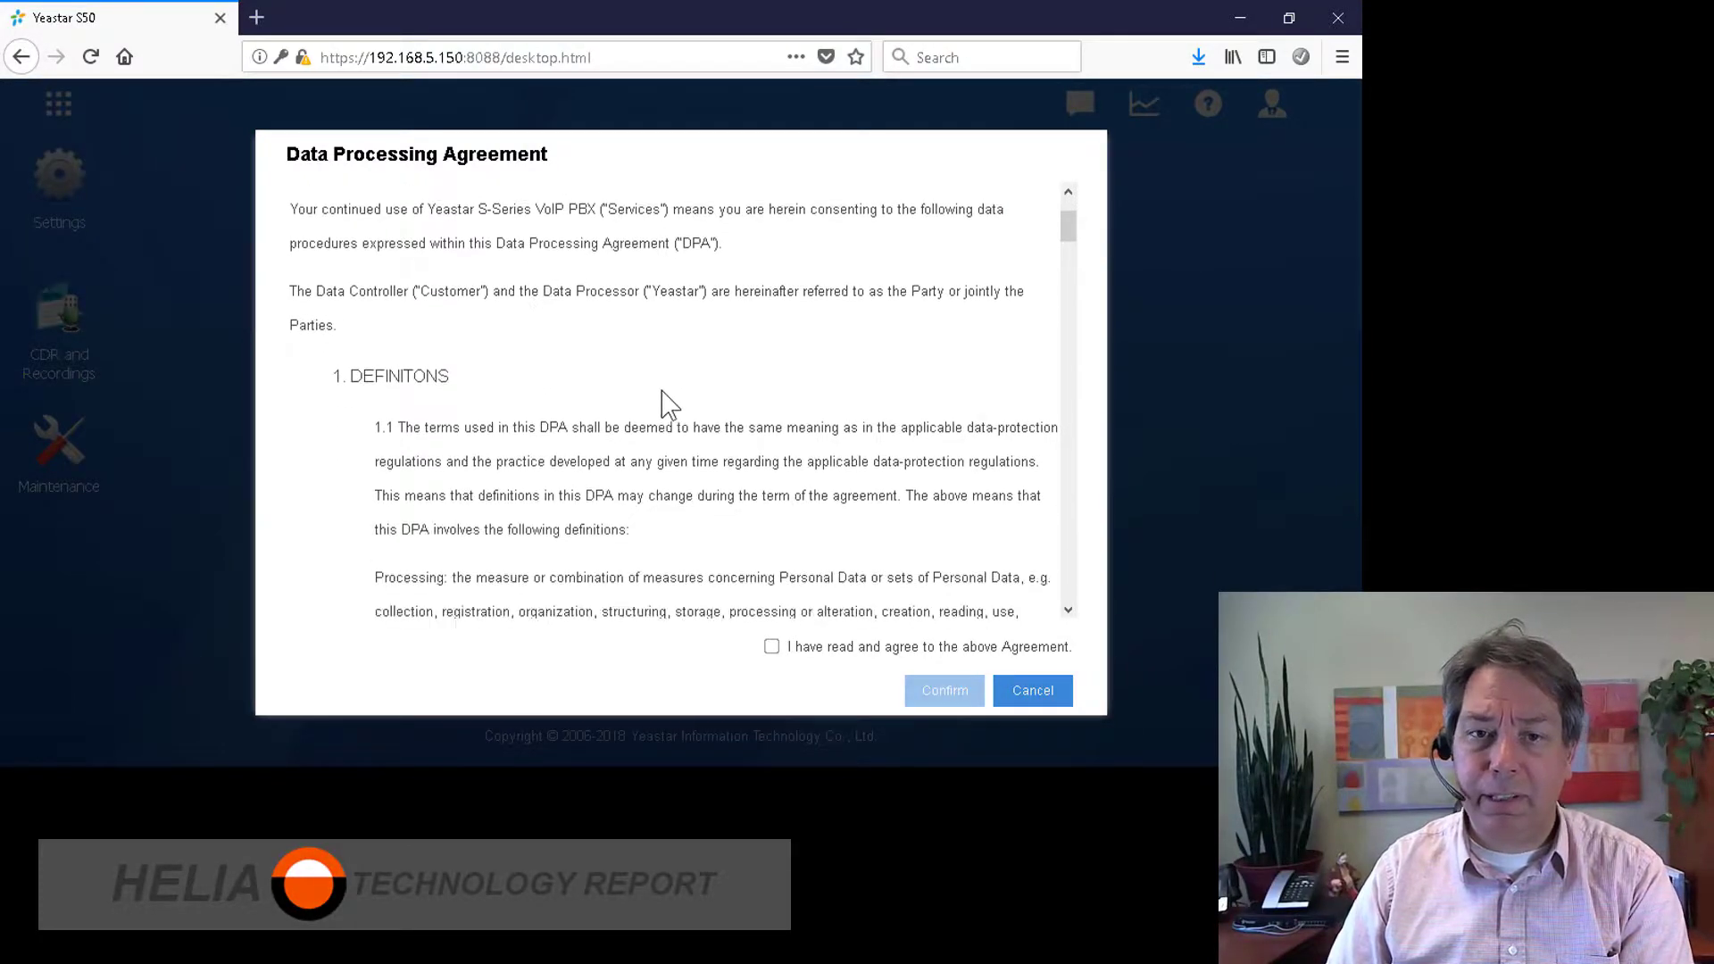
{"action": "scroll", "coordinate": [699, 413], "scroll_direction": "down", "scroll_amount": 15}
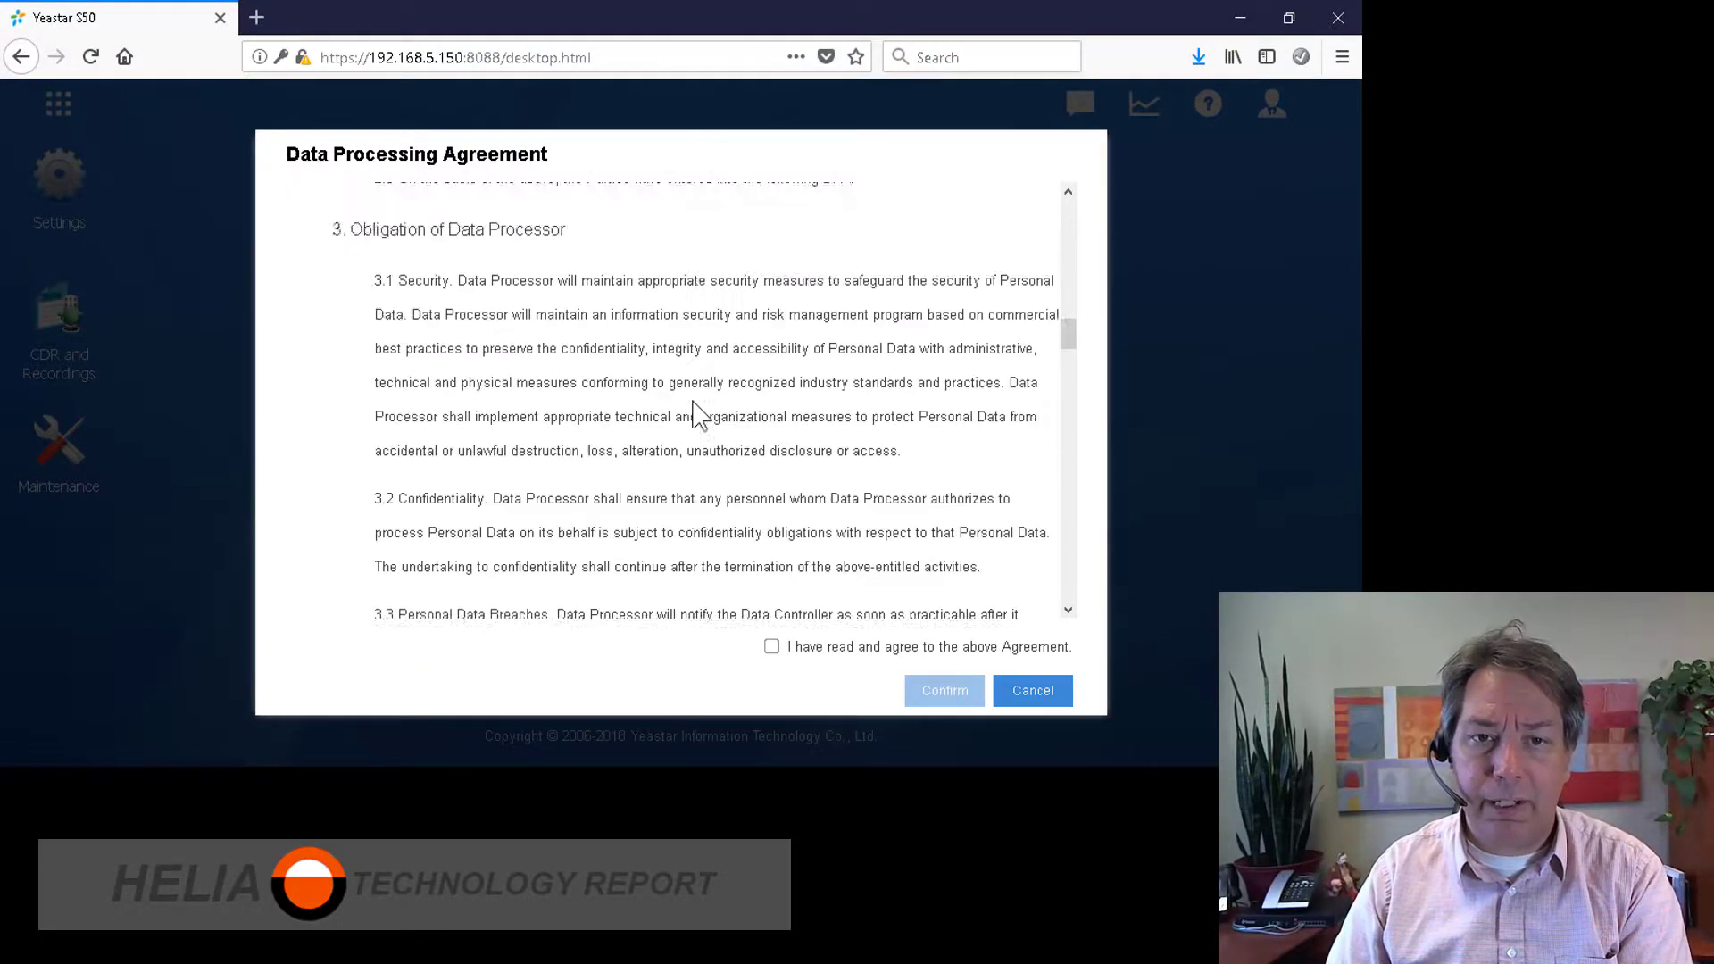
{"action": "scroll", "coordinate": [699, 413], "scroll_direction": "down", "scroll_amount": 15}
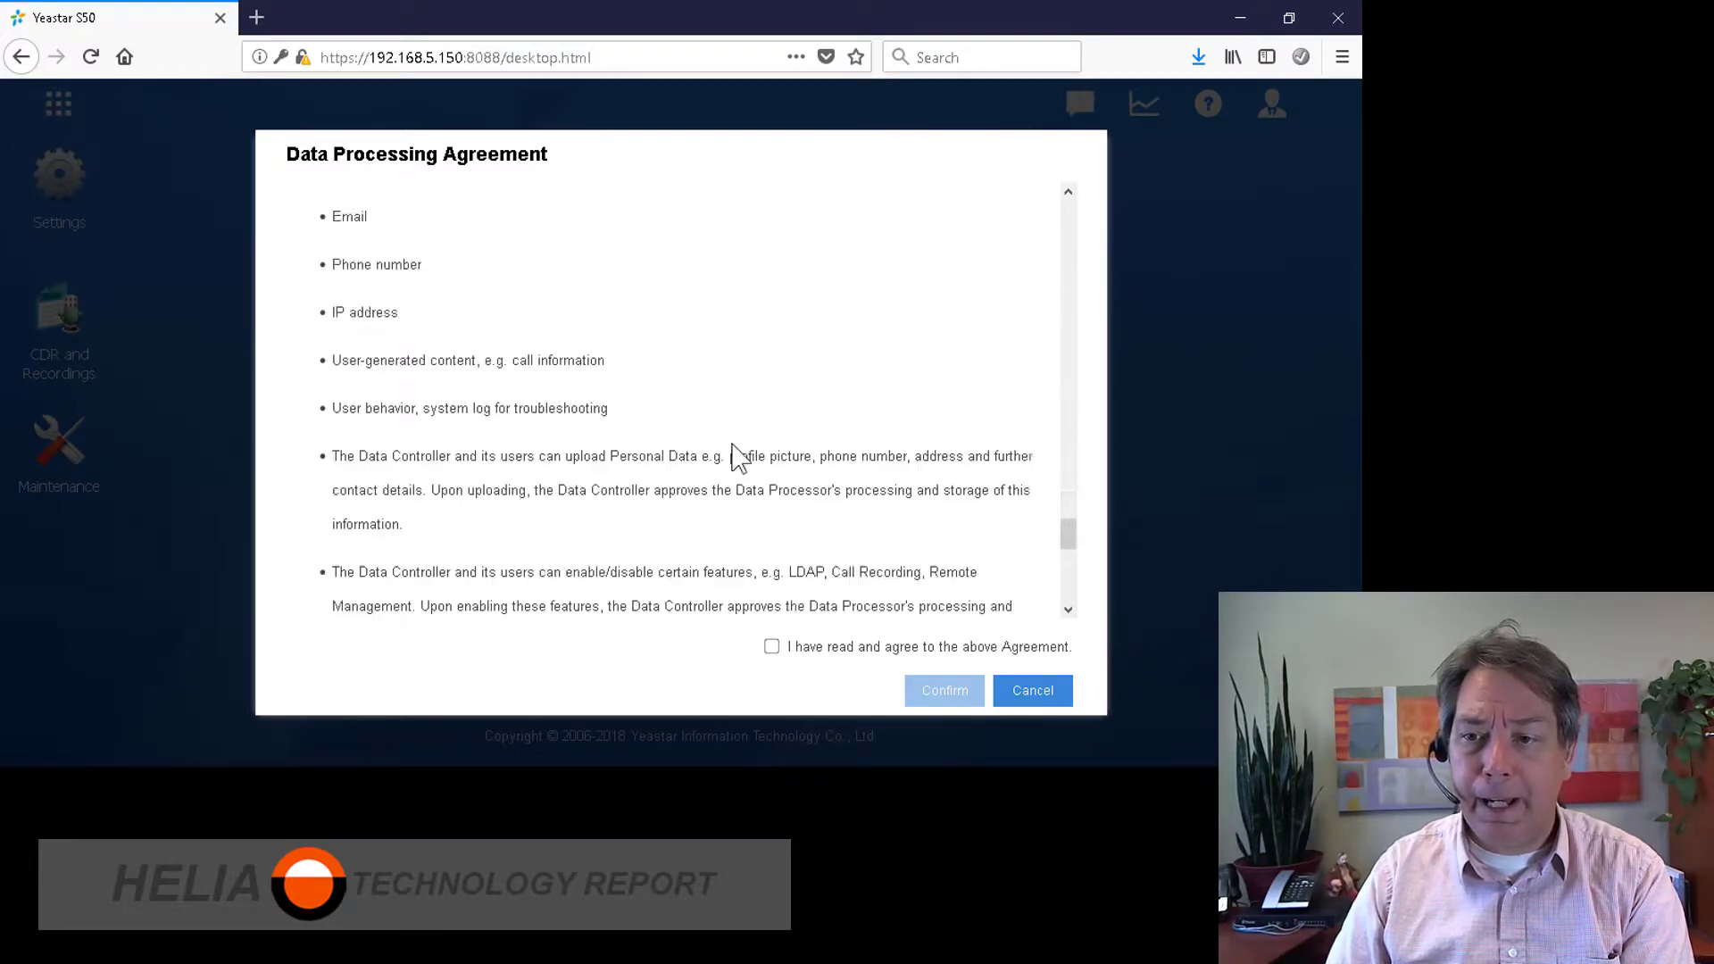
{"action": "left_click", "coordinate": [773, 648]}
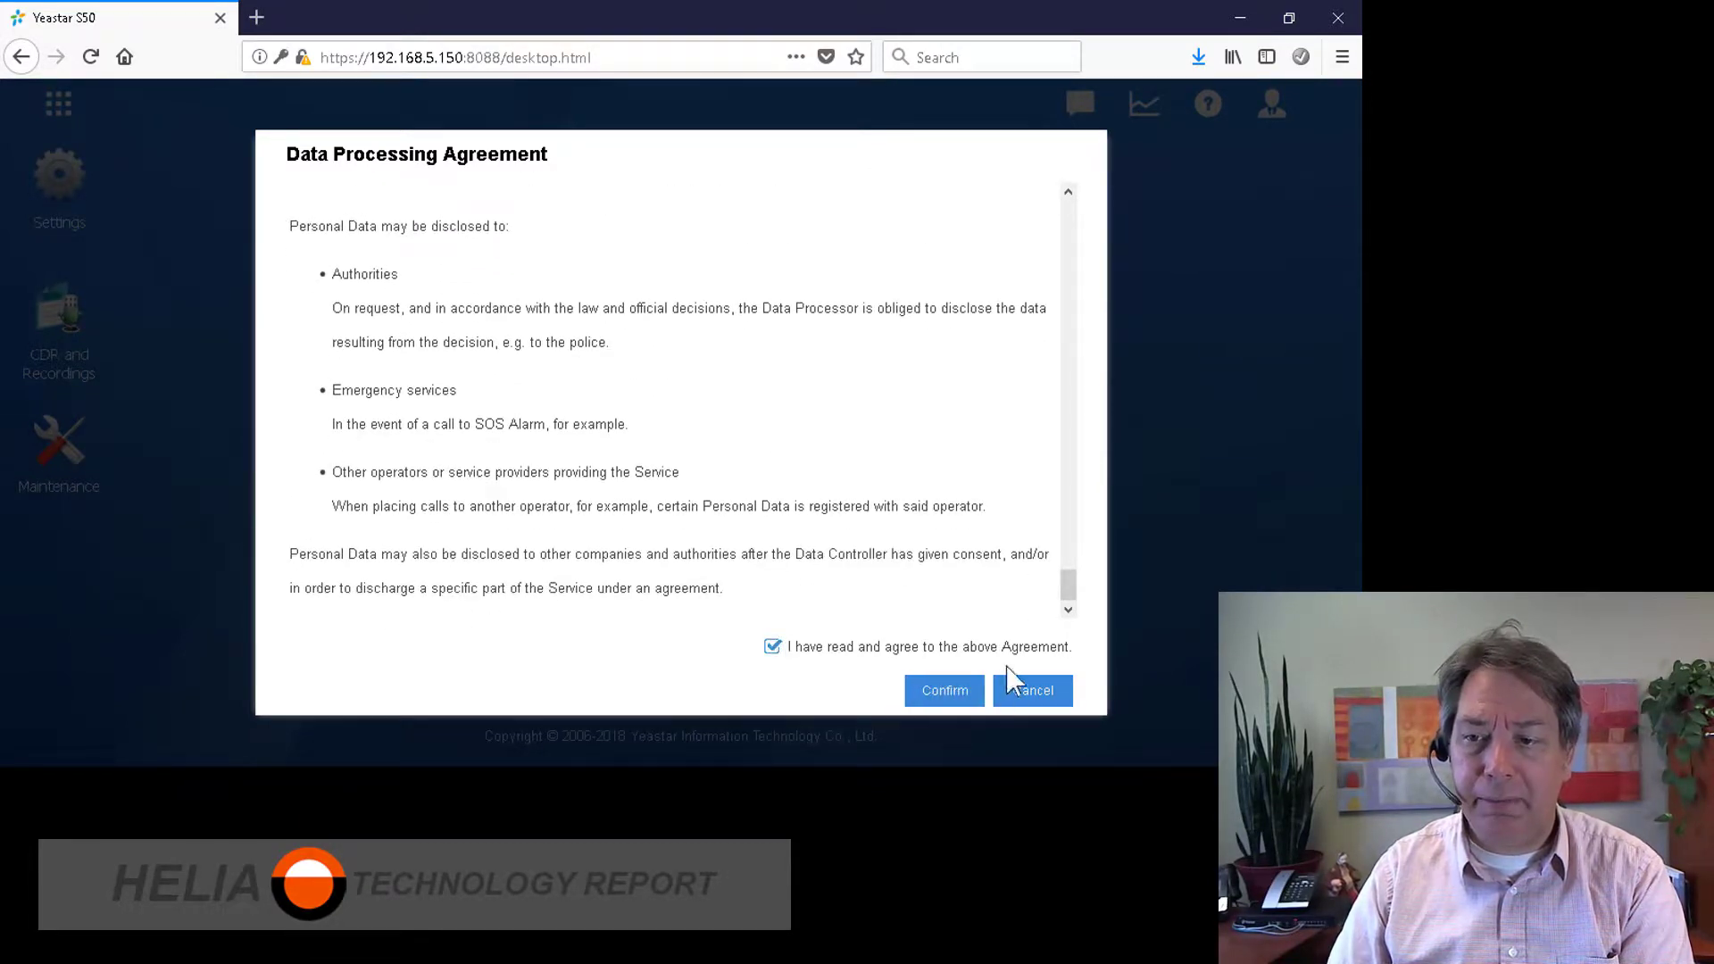
{"action": "left_click", "coordinate": [947, 696]}
{"action": "left_click", "coordinate": [640, 285]}
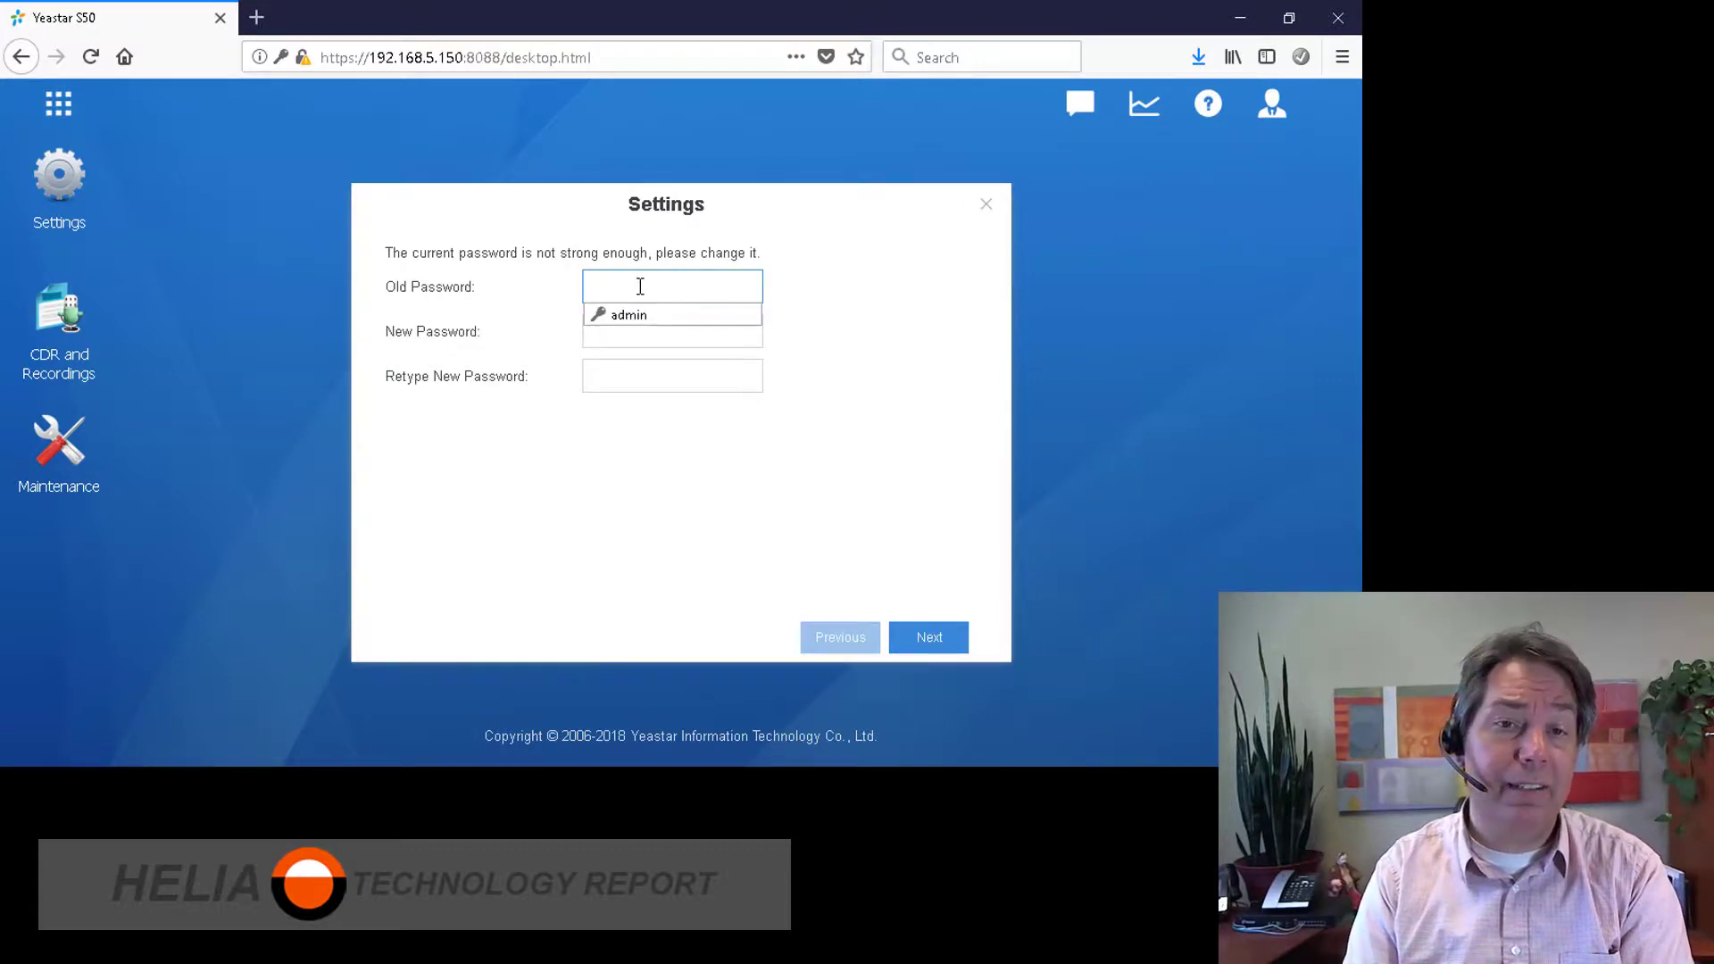
Step: Enter the old admin password, type and retype the new password, then continue
{"action": "type", "text": "admin"}
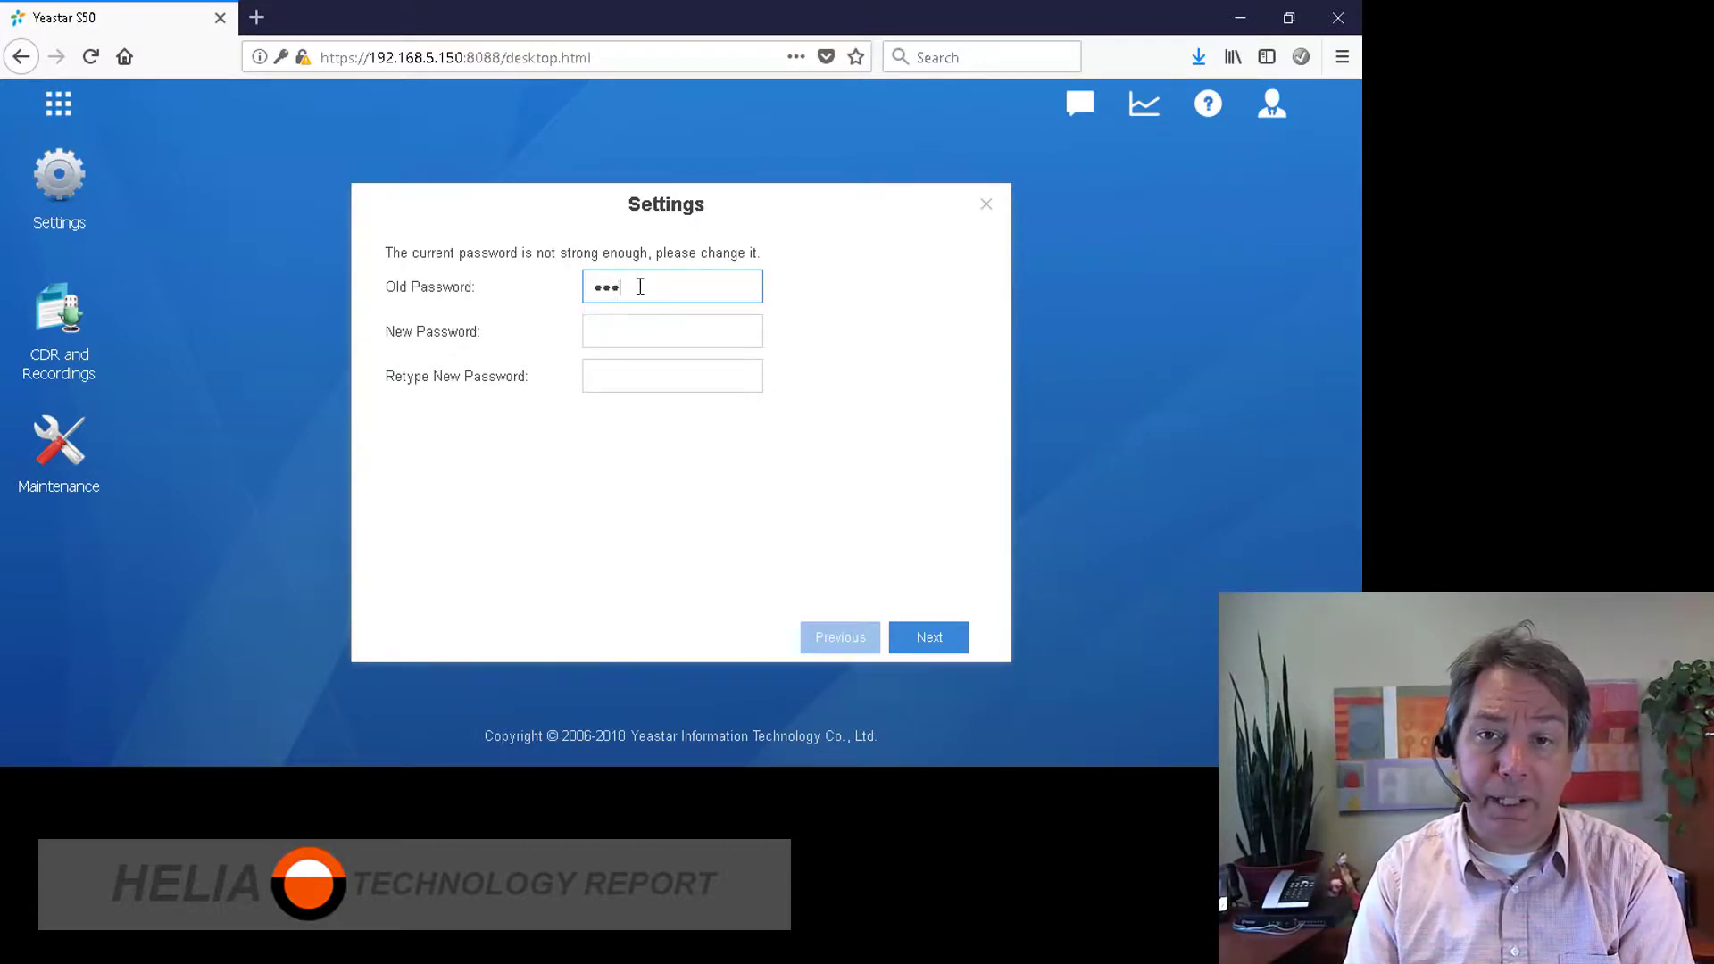
{"action": "type", "text": "ord"}
{"action": "key", "text": "Tab"}
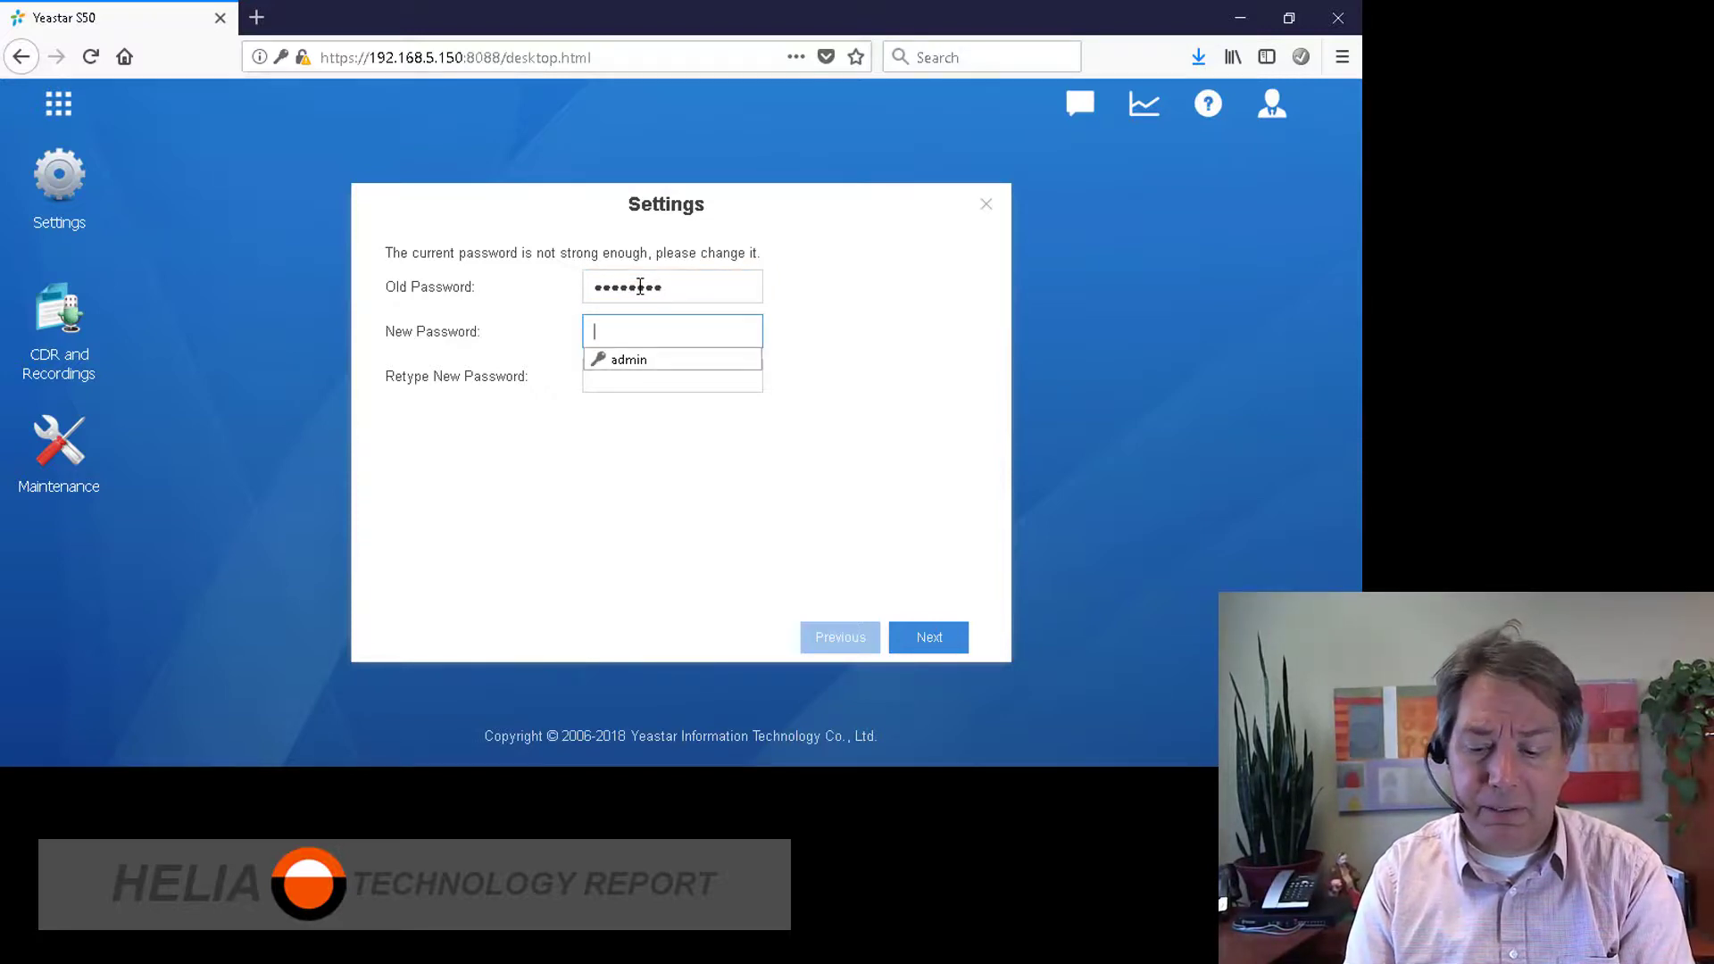
{"action": "type", "text": "•••••••••"}
{"action": "key", "text": "Tab"}
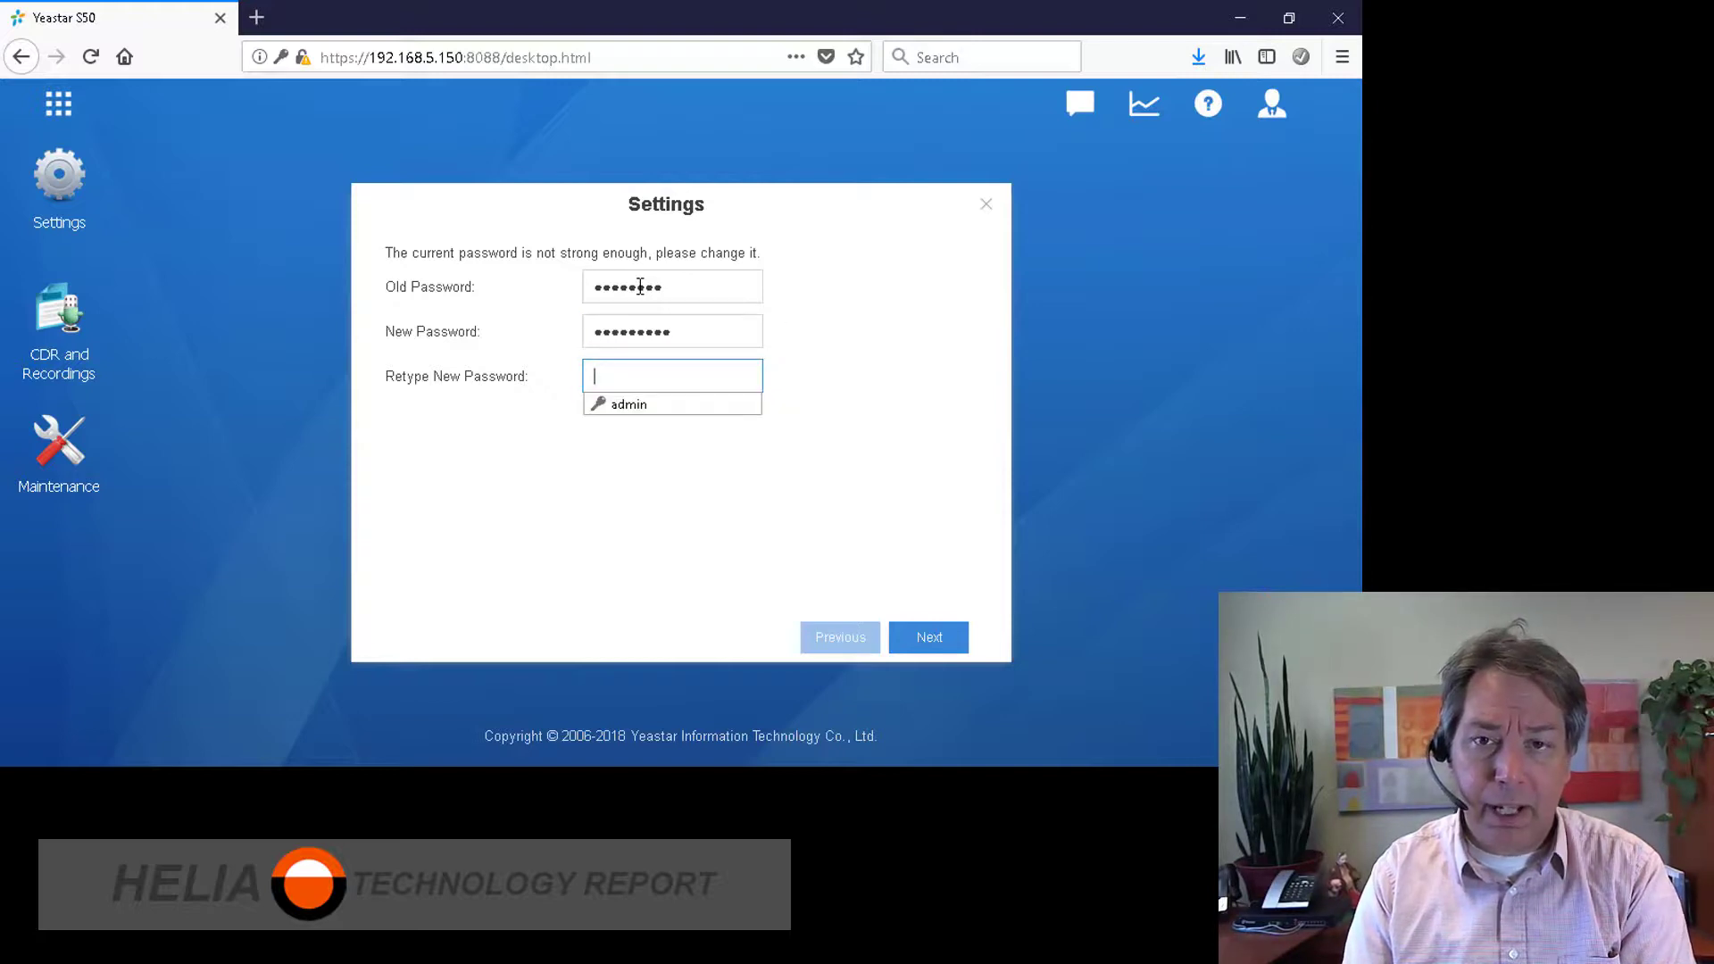
{"action": "type", "text": "••••••••••"}
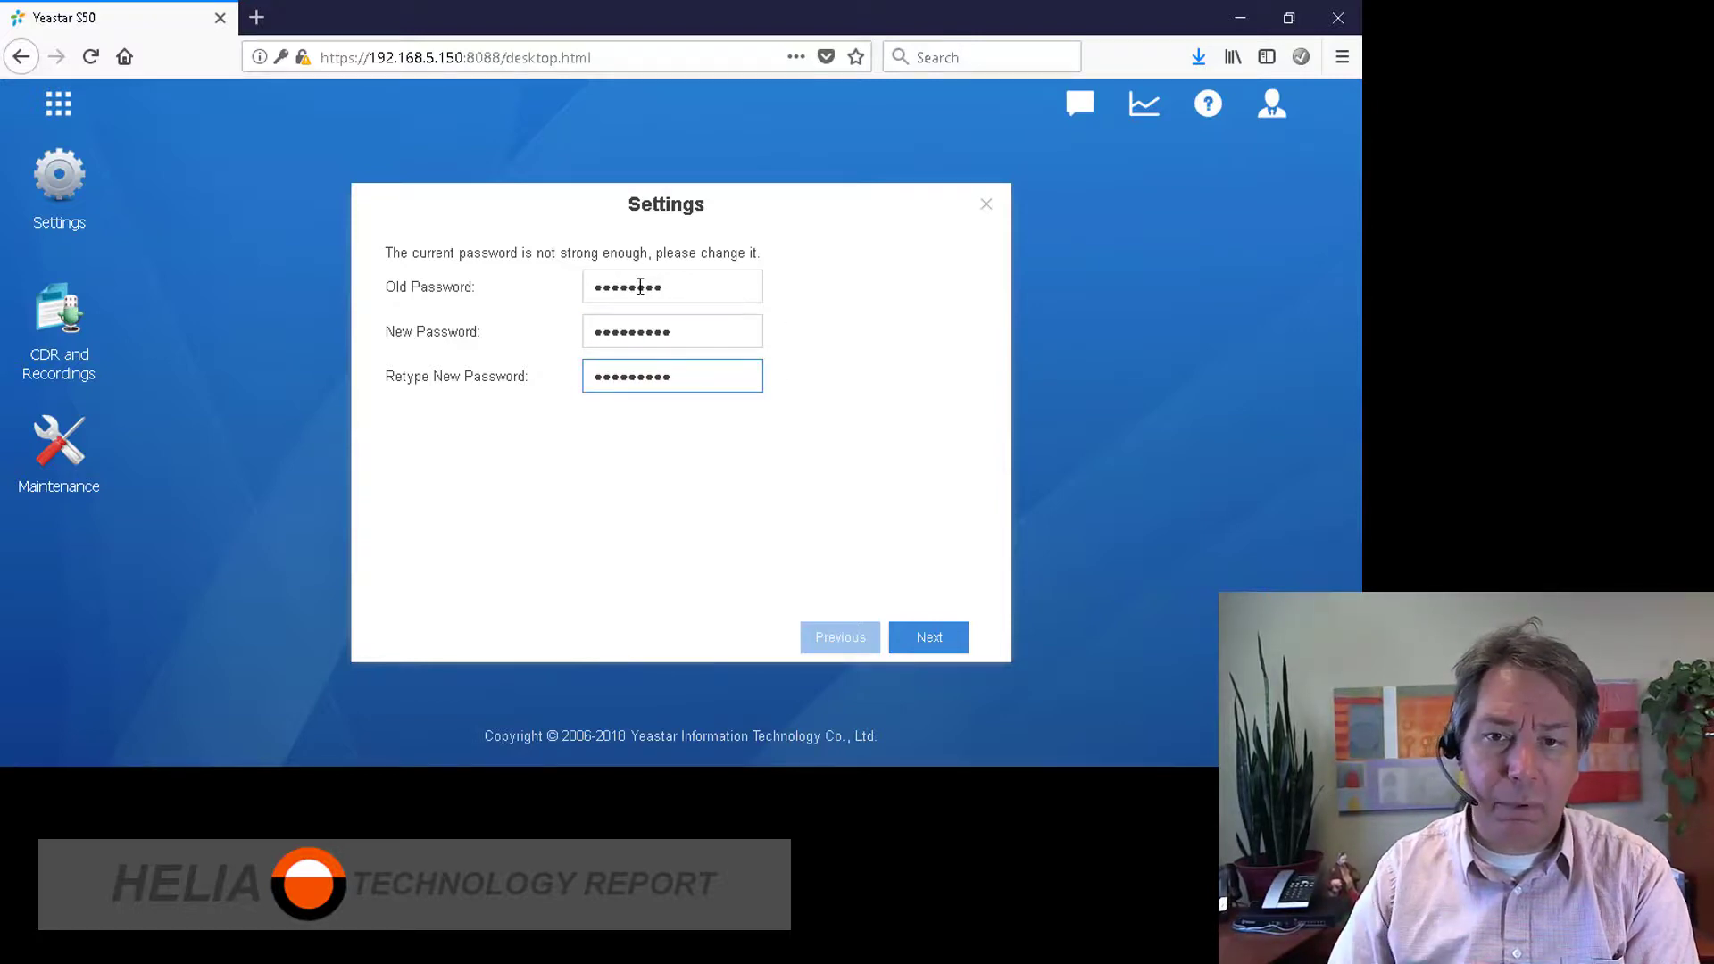
{"action": "left_click", "coordinate": [929, 637]}
{"action": "left_click", "coordinate": [622, 320]}
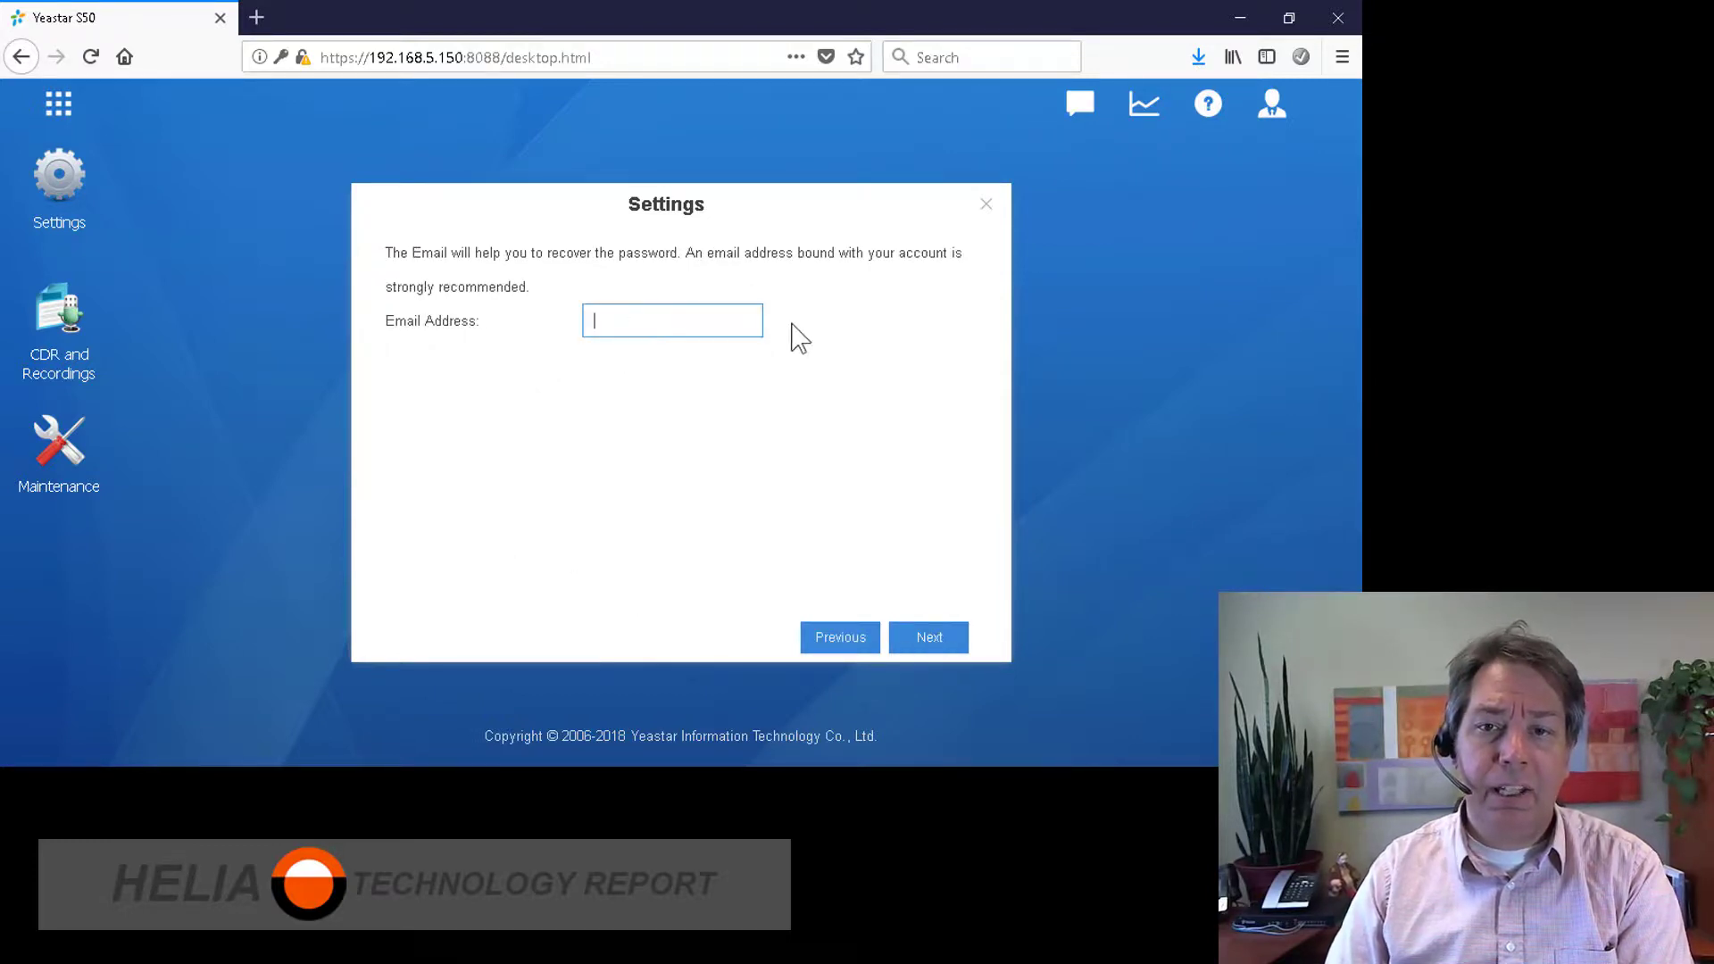
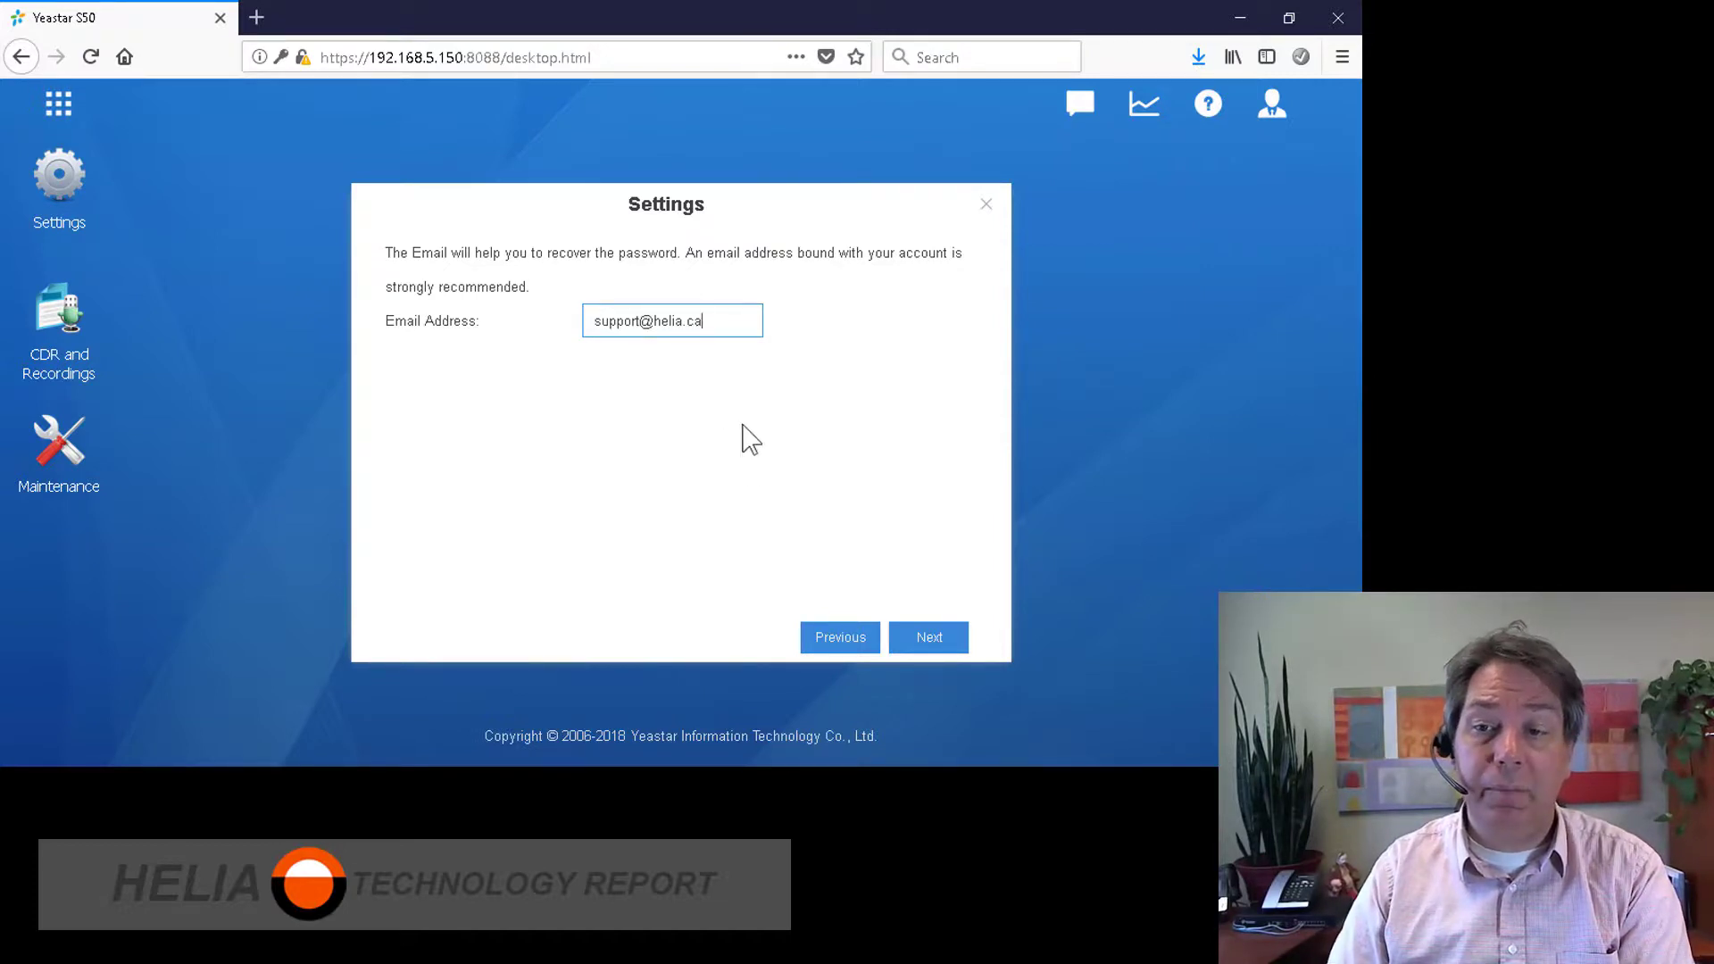
Step: Enter the recovery e-mail address, leave the SMTP/POP3 settings blank and finish the wizard
{"action": "left_click", "coordinate": [927, 635]}
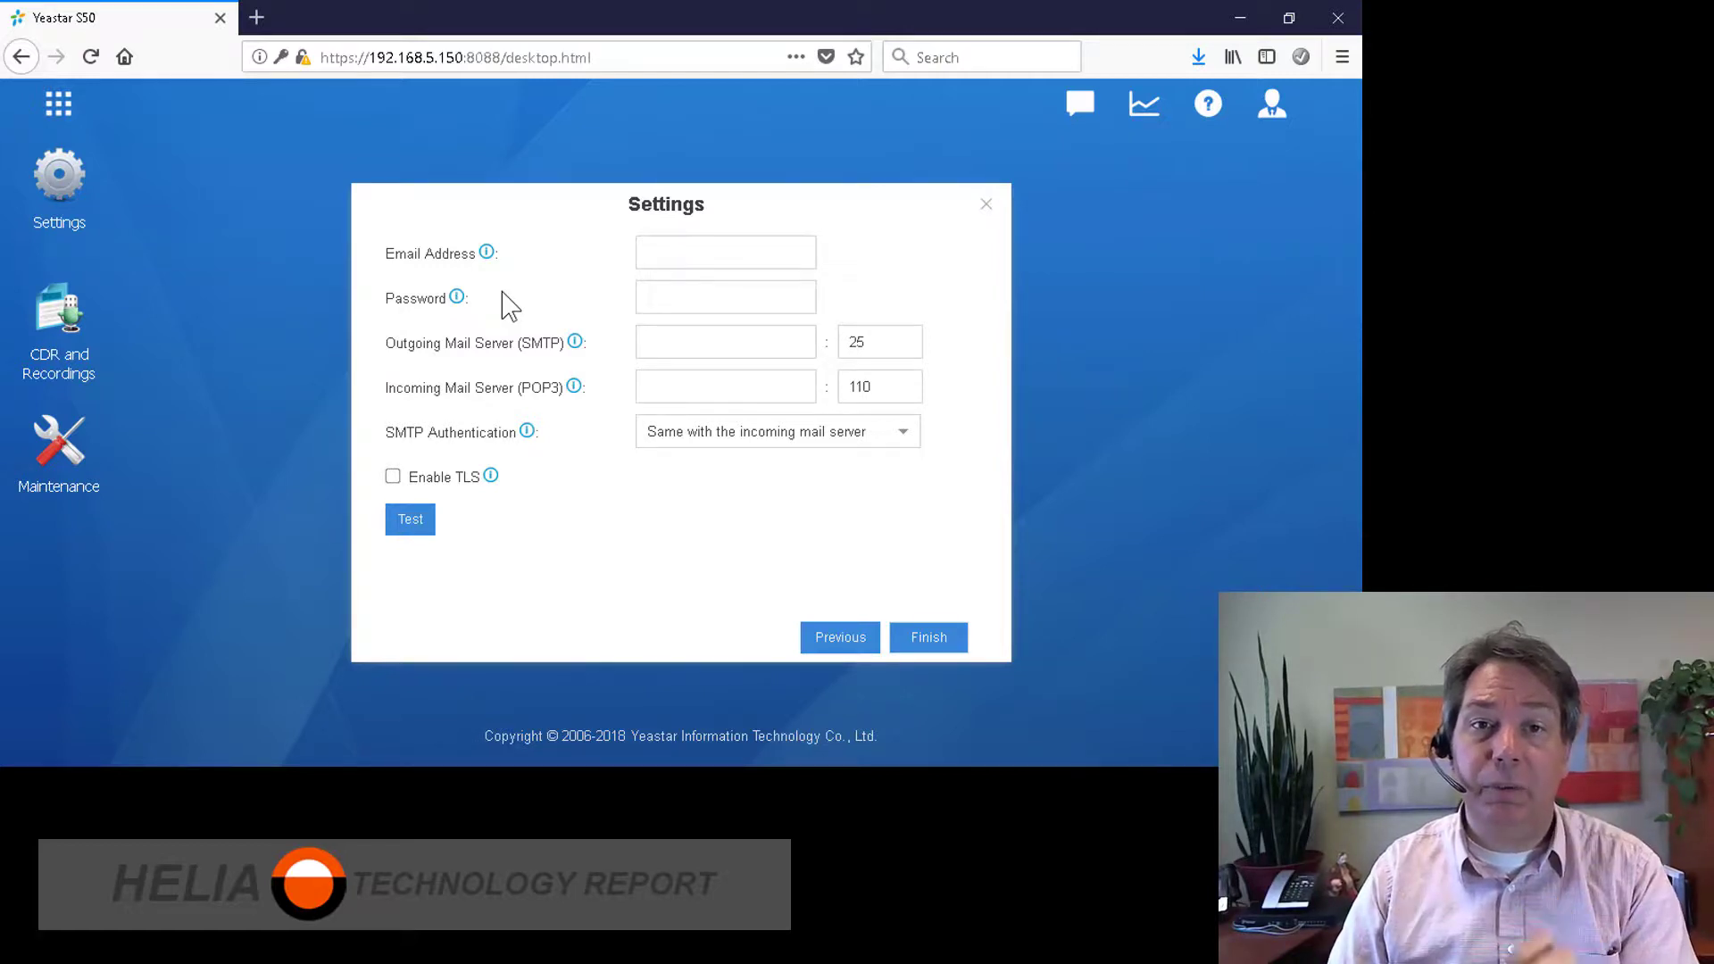
{"action": "left_click", "coordinate": [683, 250]}
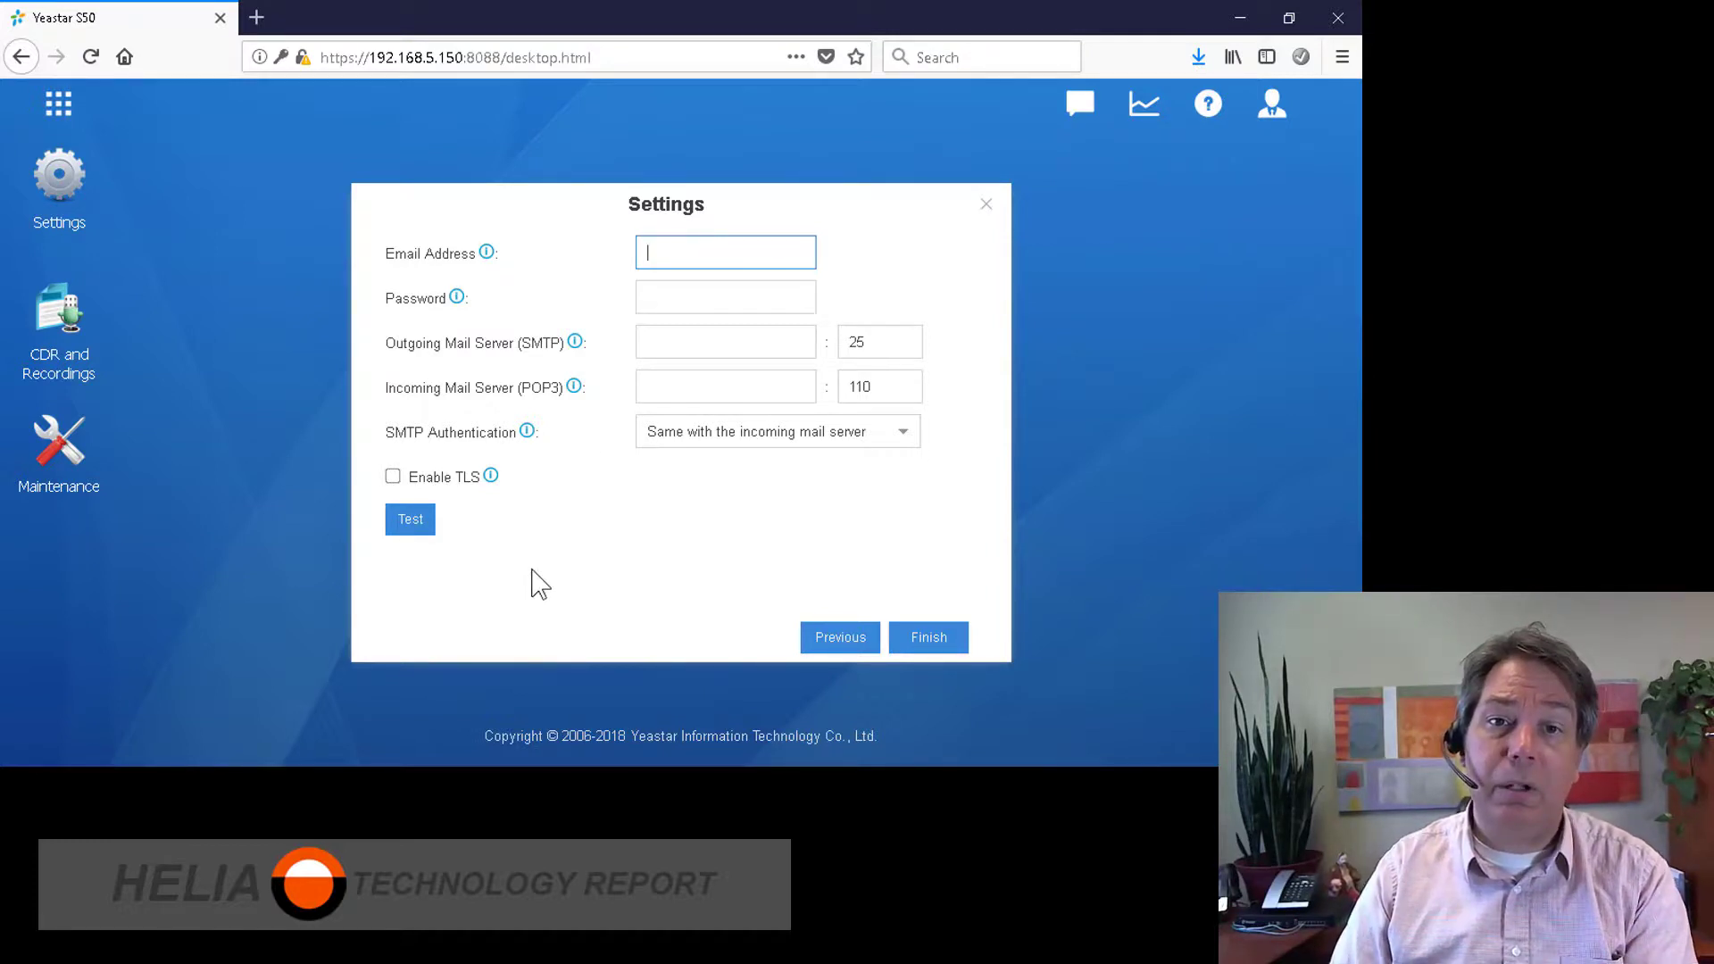
{"action": "left_click", "coordinate": [931, 637]}
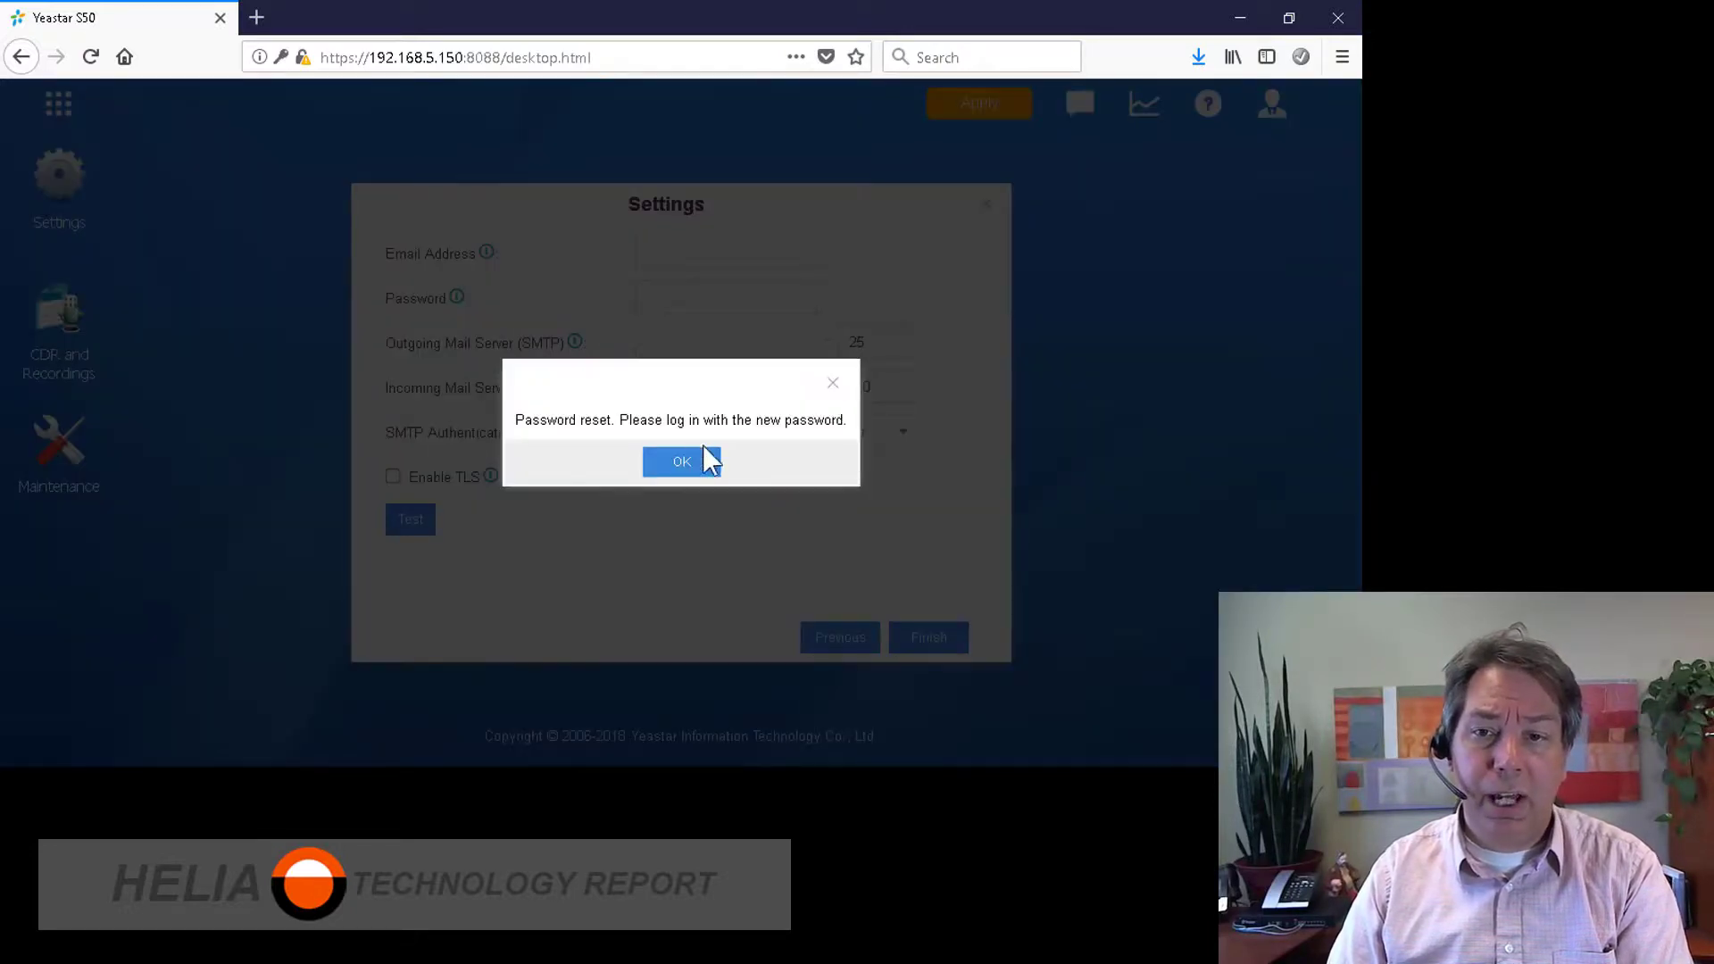
Step: Acknowledge the reset notice, decline Firefox's login update and log in with the new password
{"action": "left_click", "coordinate": [682, 461]}
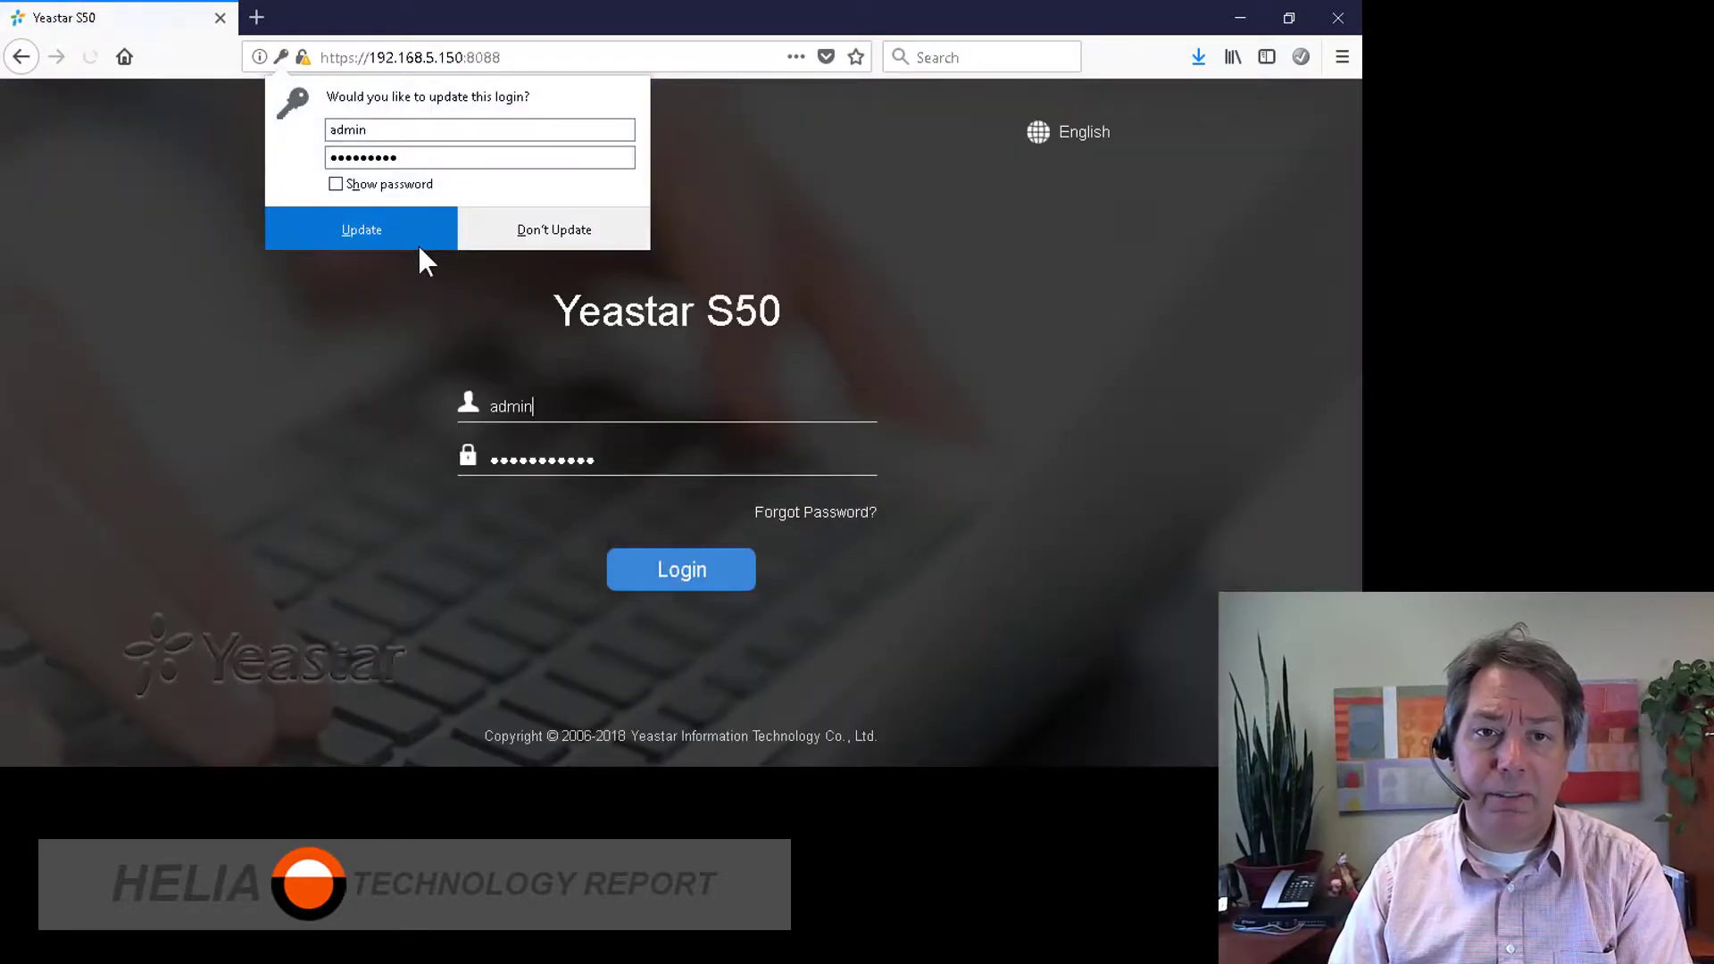
{"action": "left_click", "coordinate": [552, 311]}
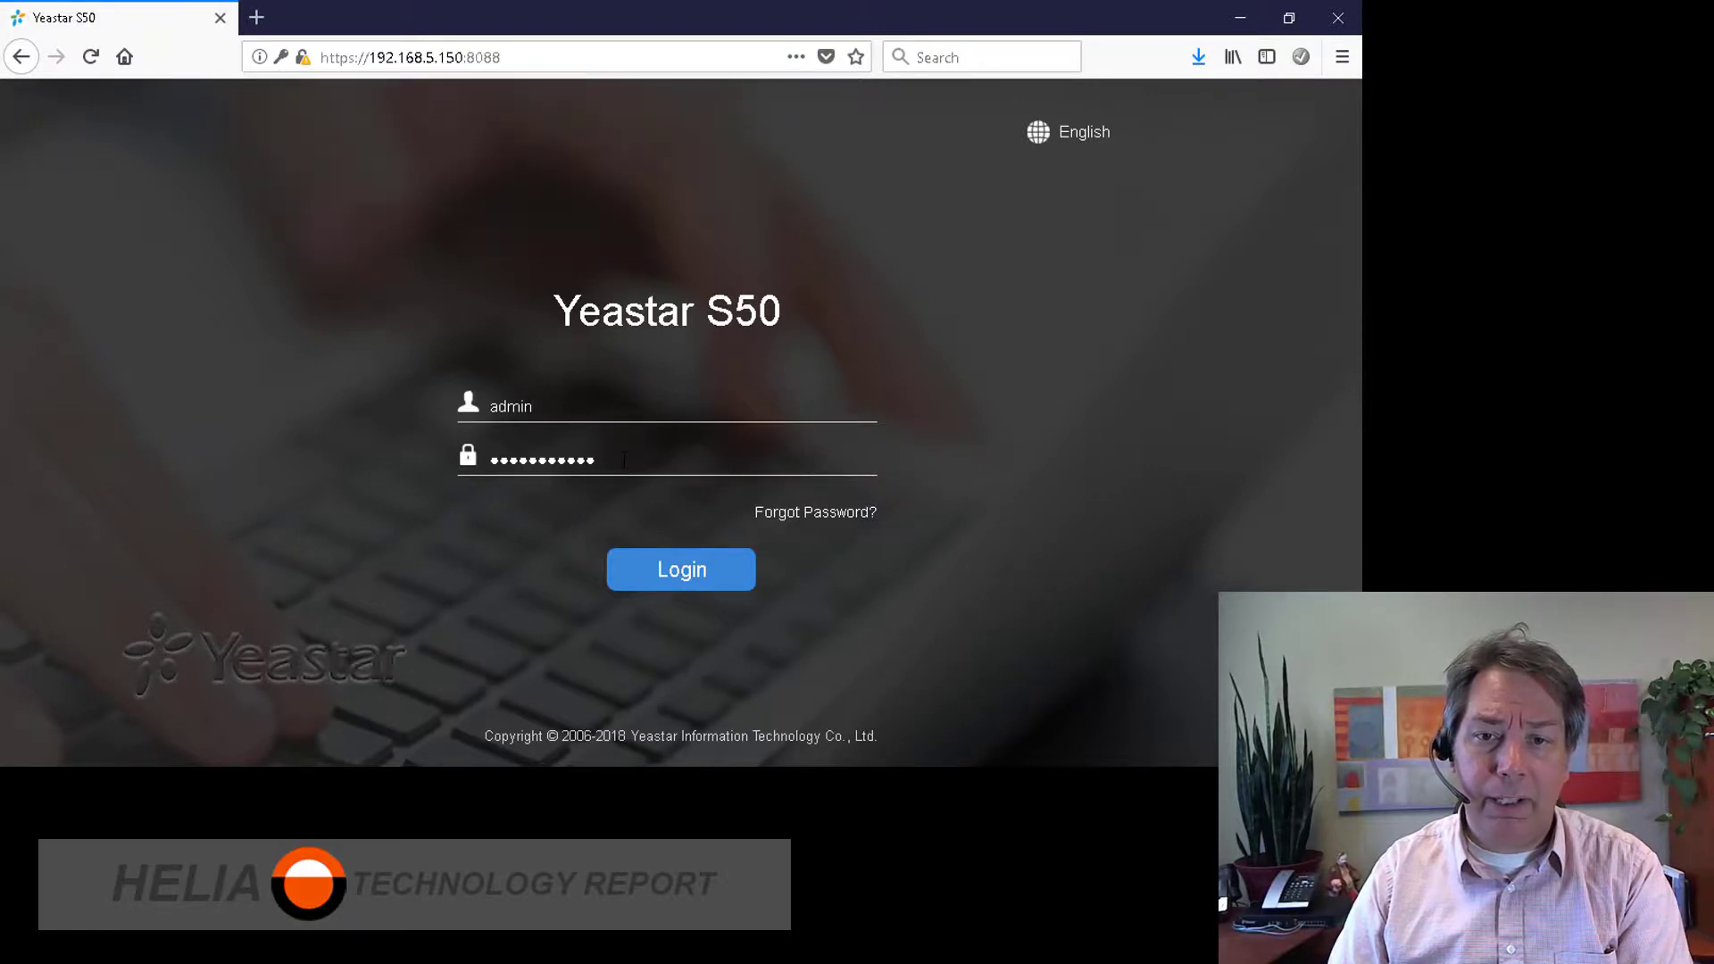
{"action": "left_click_drag", "start_coordinate": [633, 468], "coordinate": [315, 462]}
{"action": "type", "text": "•••••••••••"}
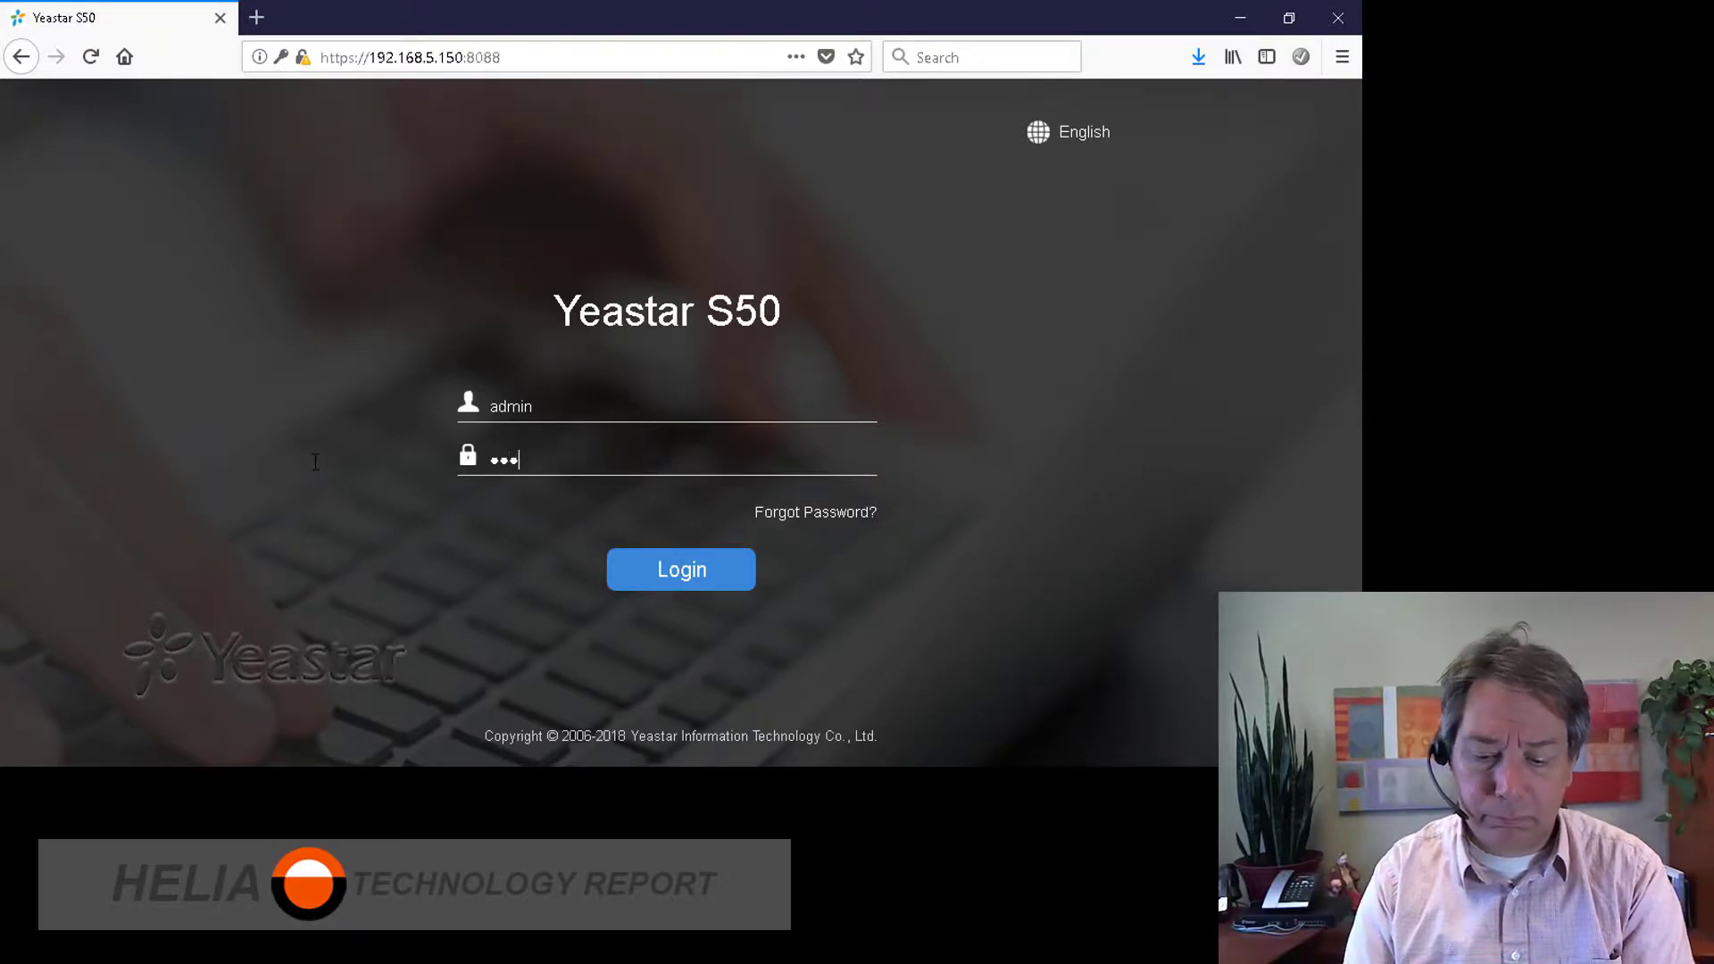
{"action": "key", "text": "Return"}
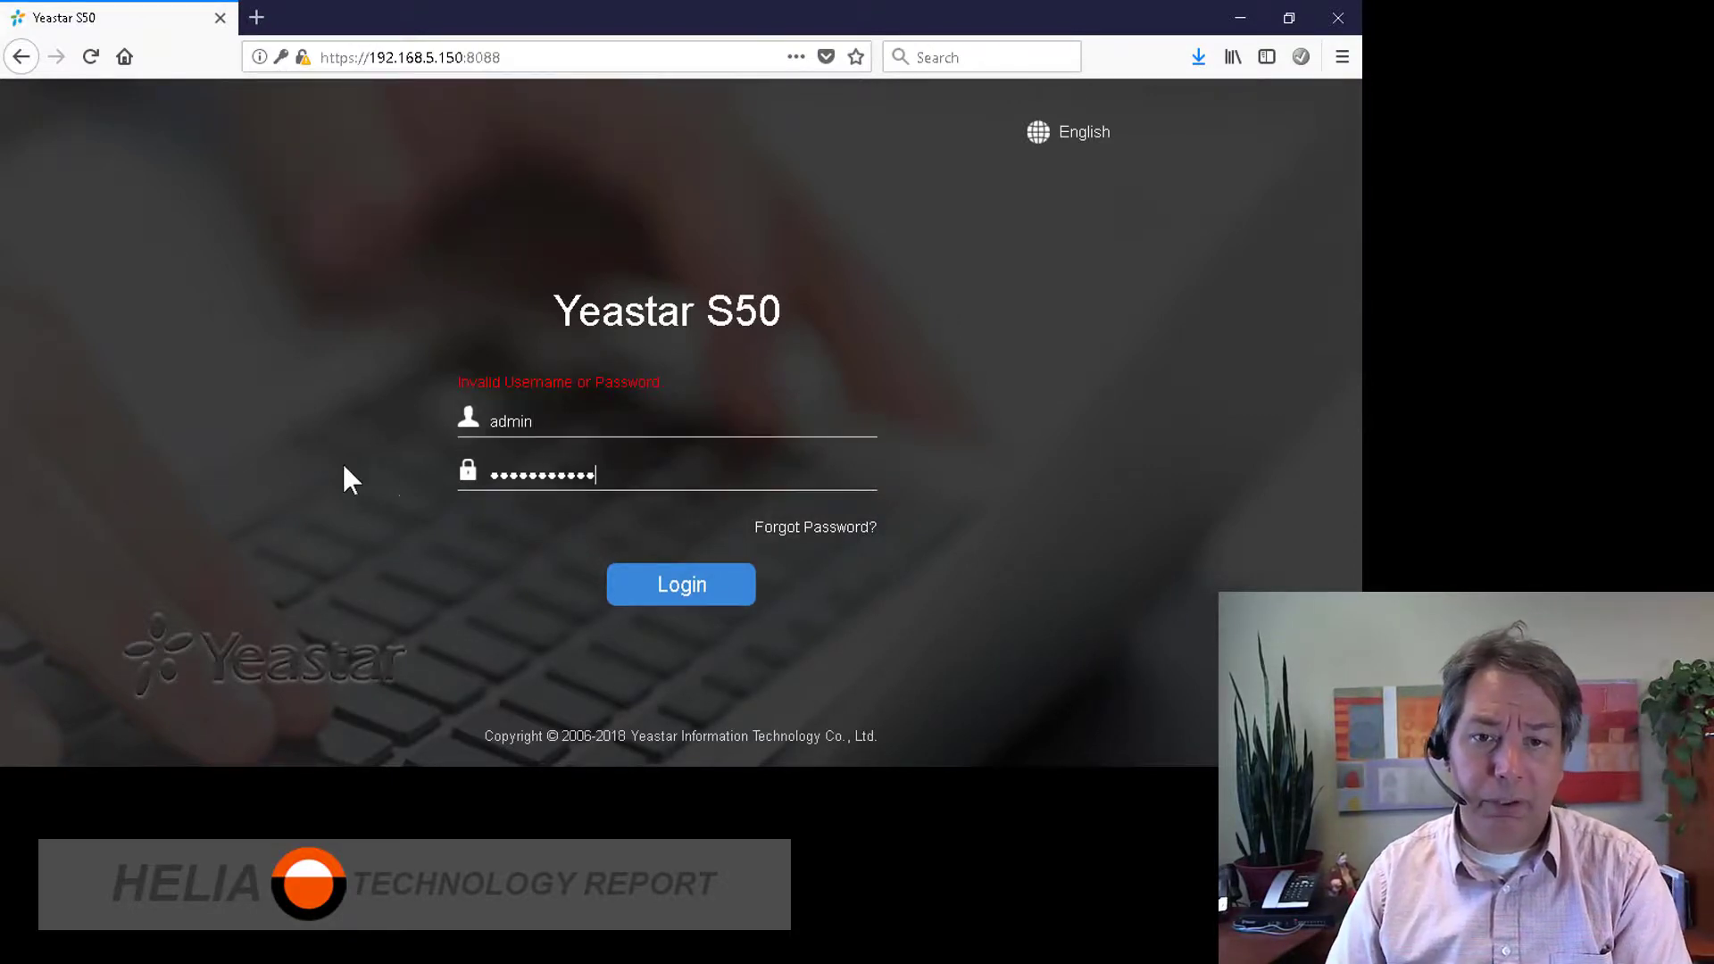
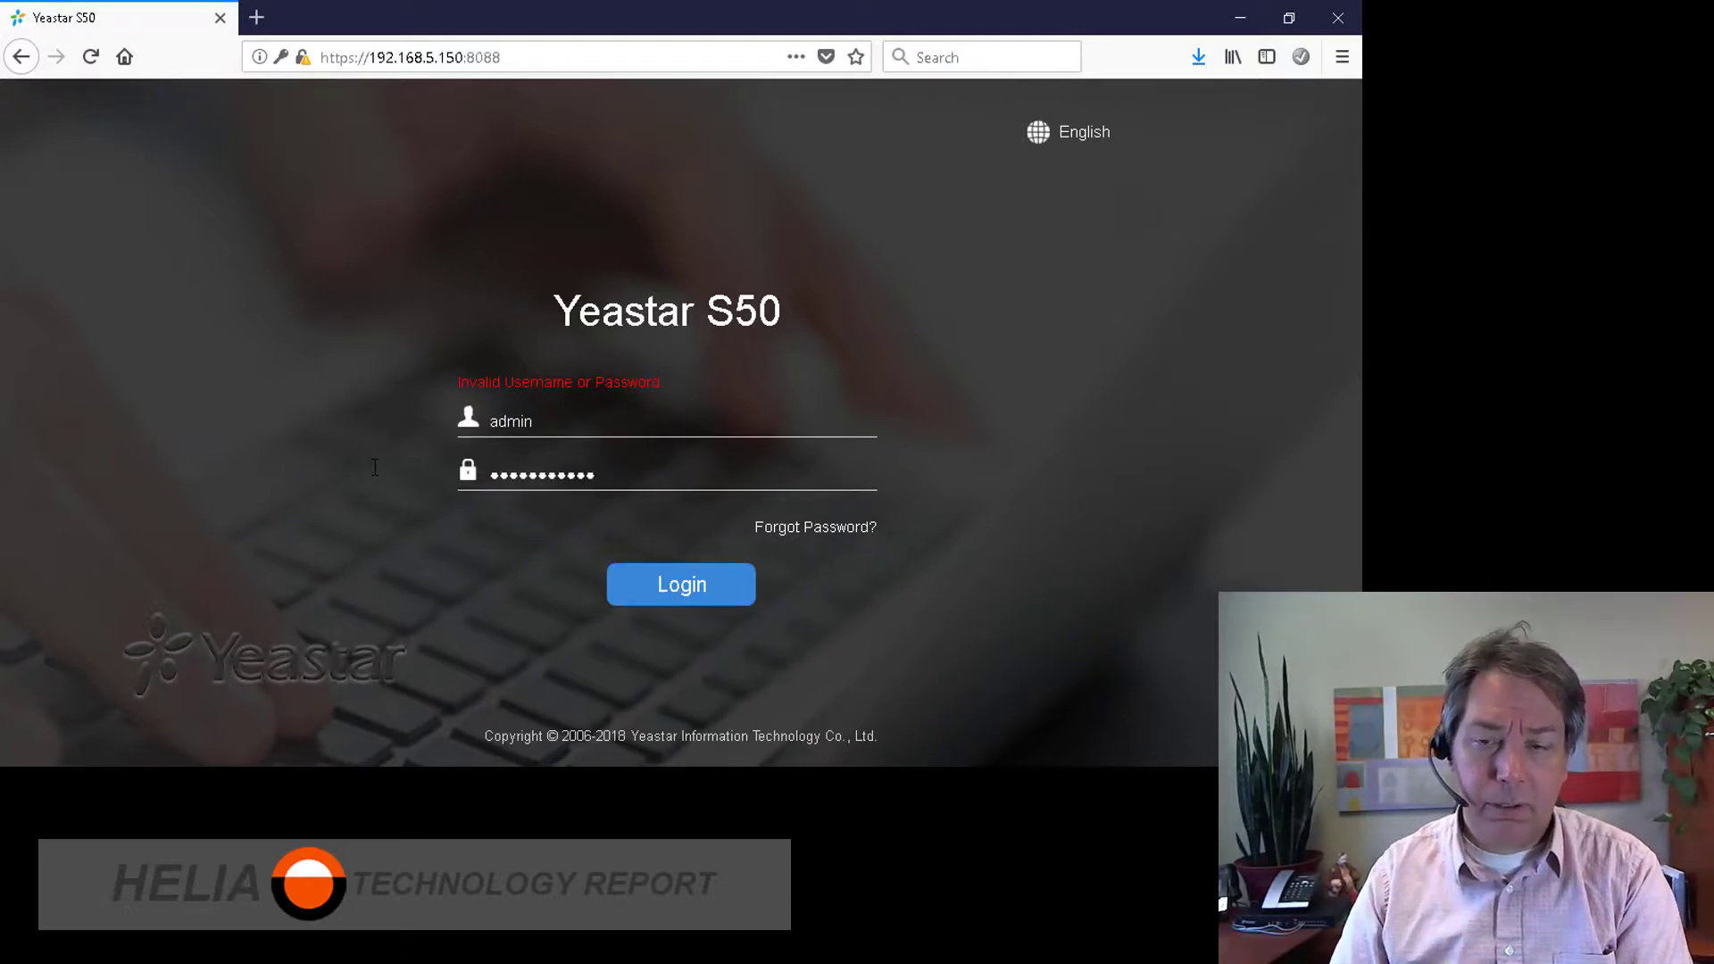
Step: Replace the wrongly entered password with the admin password and submit the login
{"action": "key", "text": "ctrl+a"}
{"action": "type", "text": "•••••••••"}
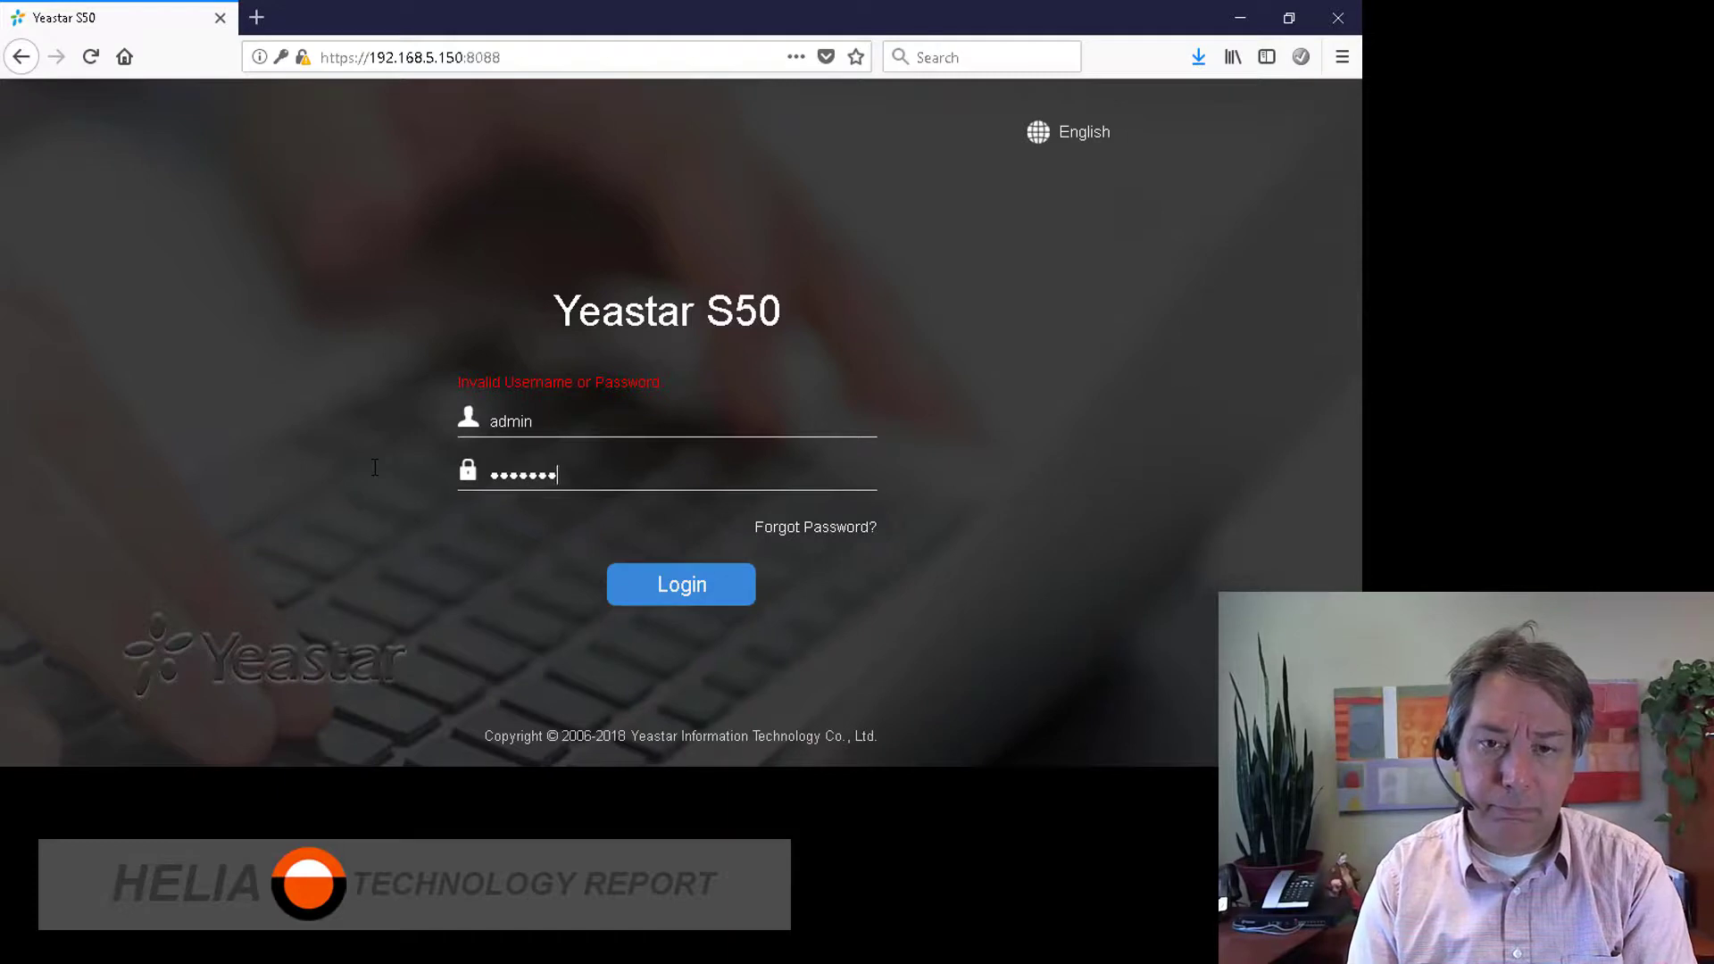
{"action": "key", "text": "Return"}
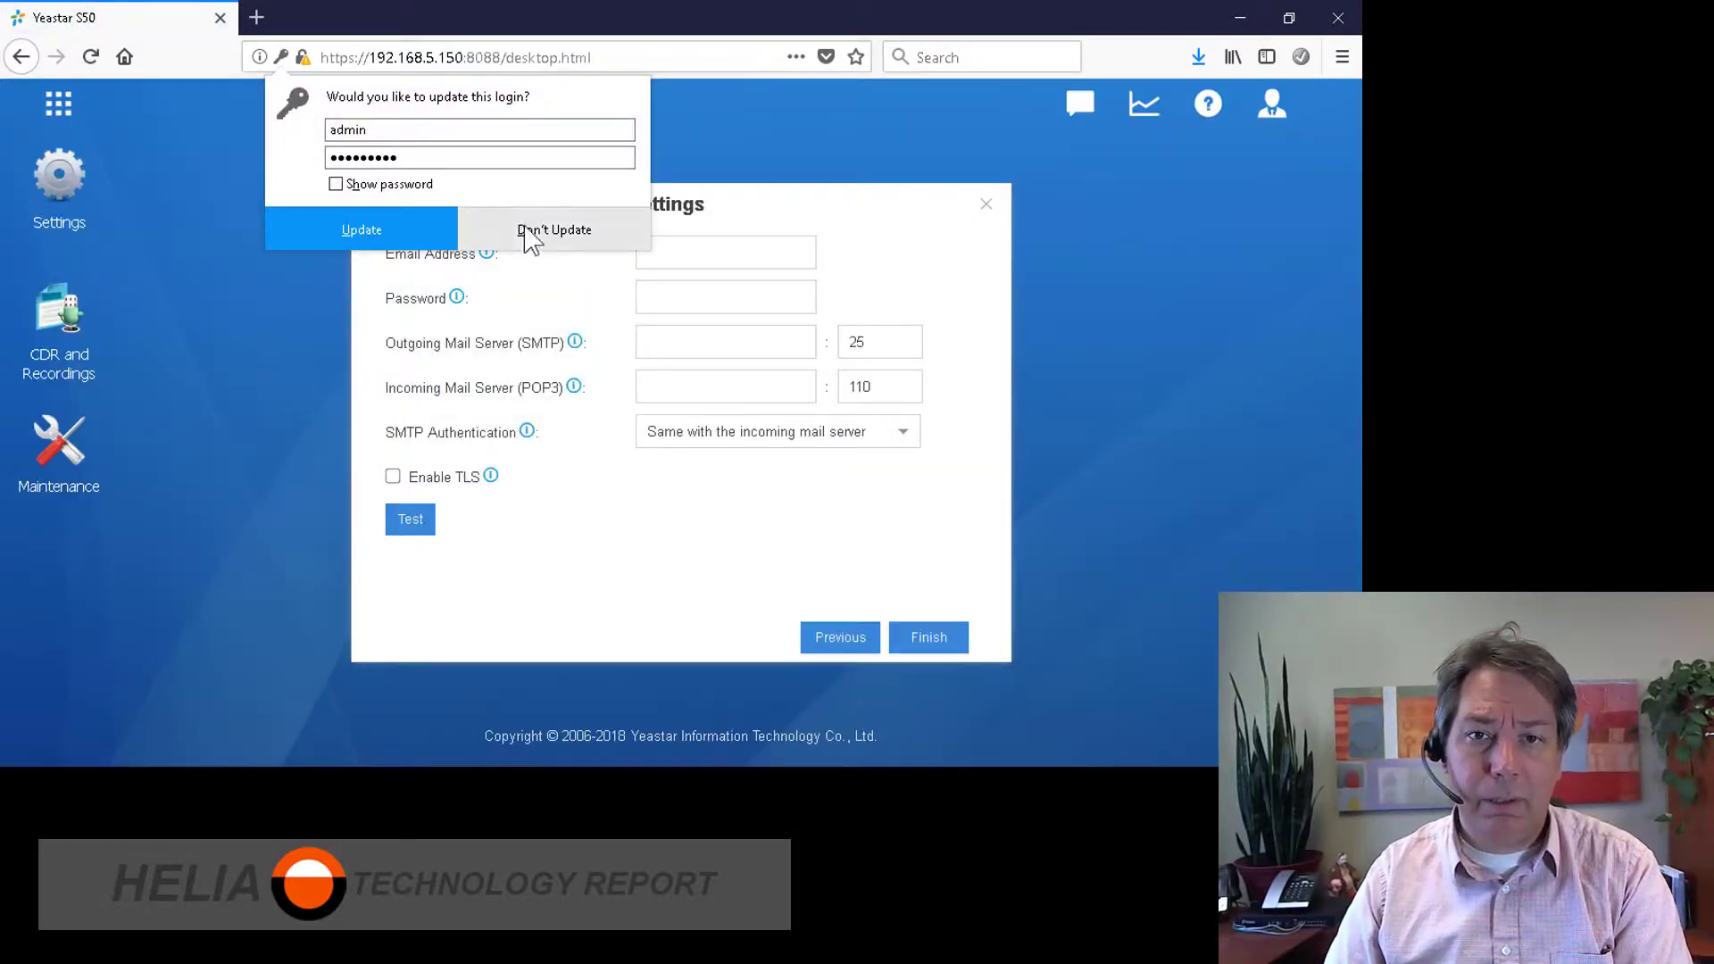
Step: Decline Firefox's login update, finish the setup wizard and acknowledge 'Successfully modified'
{"action": "left_click", "coordinate": [404, 236]}
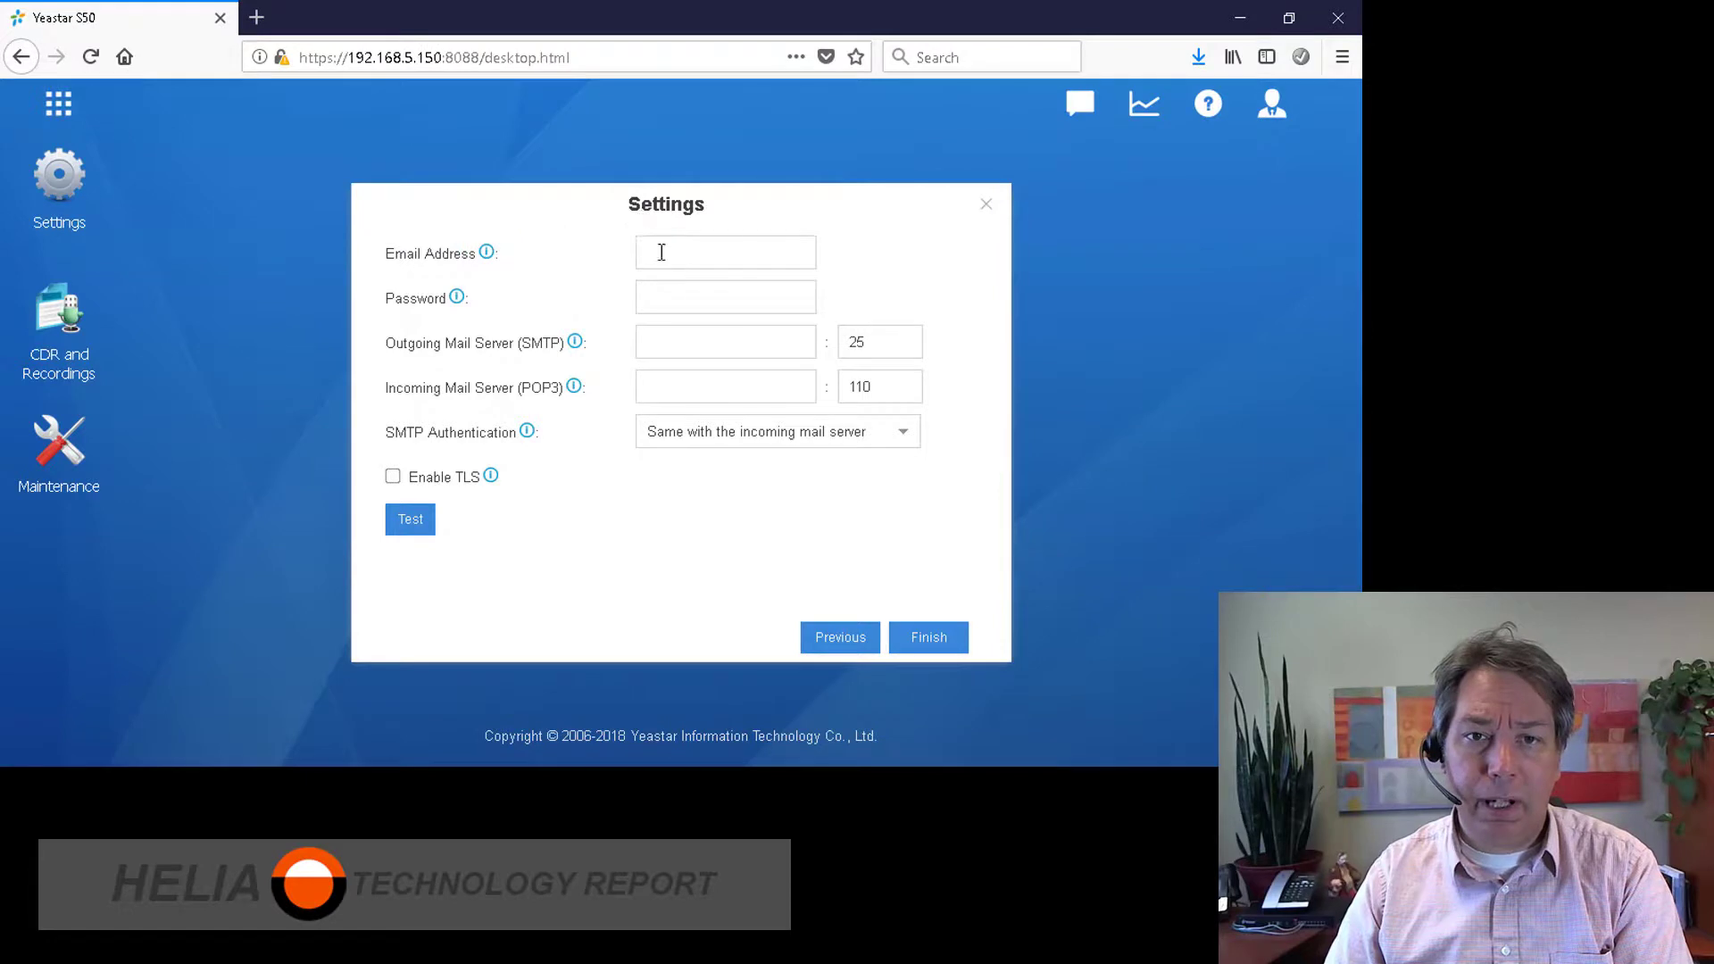
{"action": "left_click", "coordinate": [929, 637]}
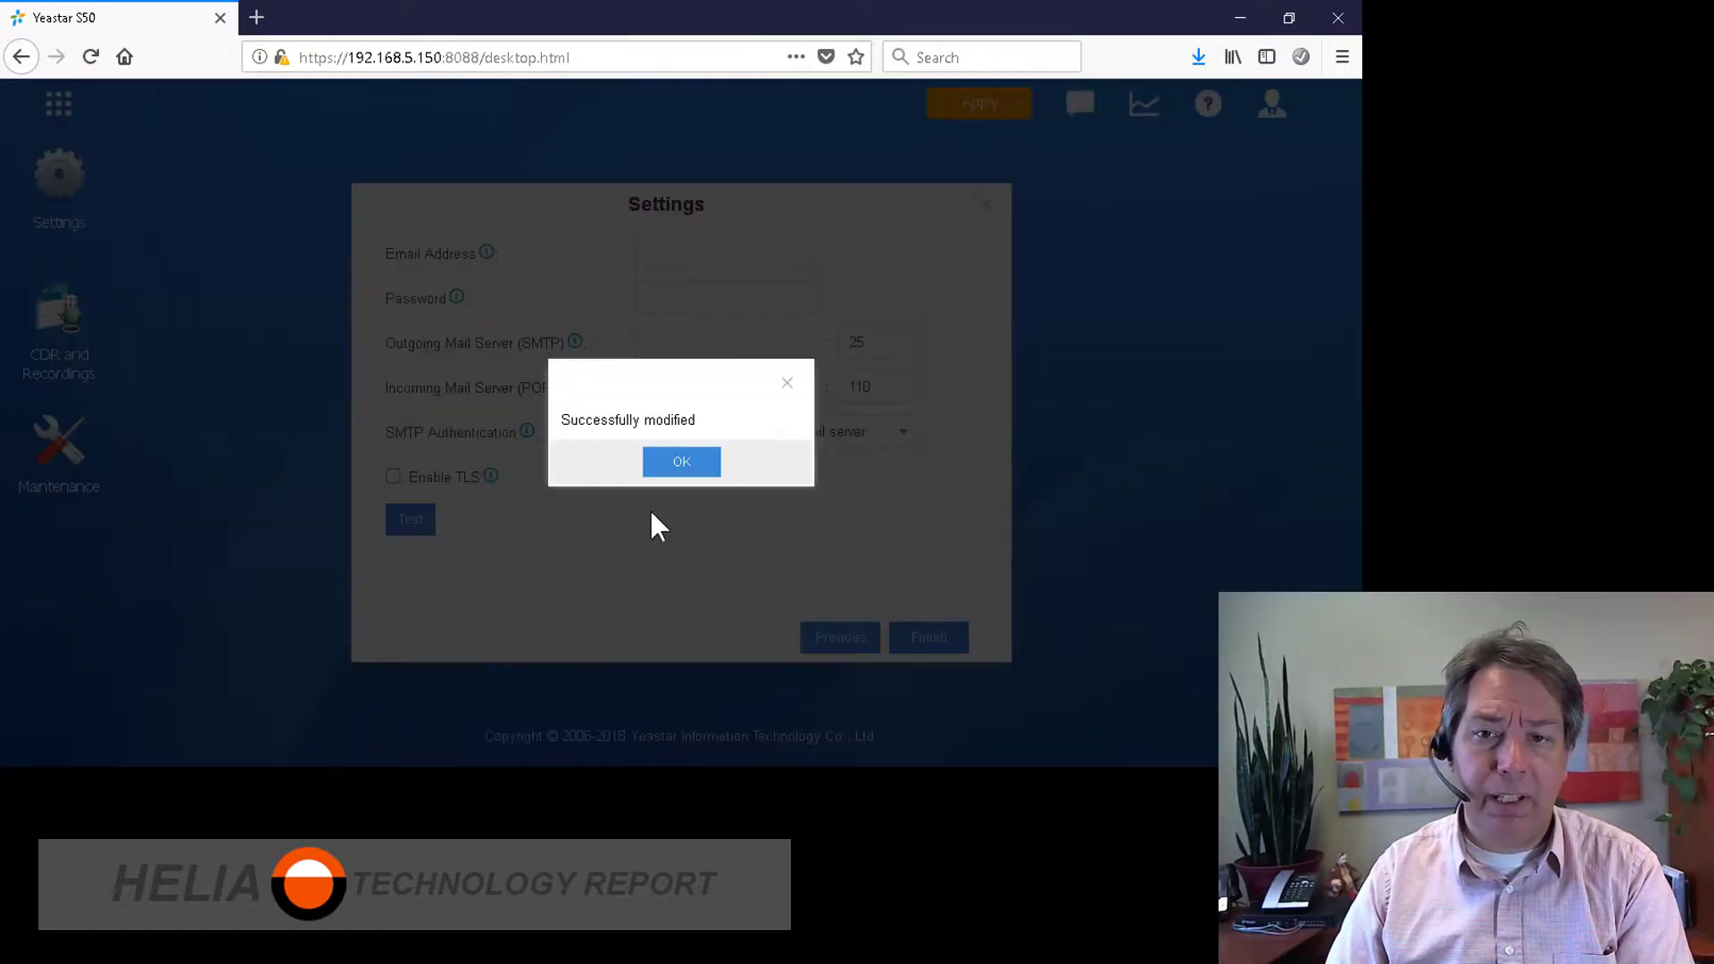
{"action": "left_click", "coordinate": [685, 463]}
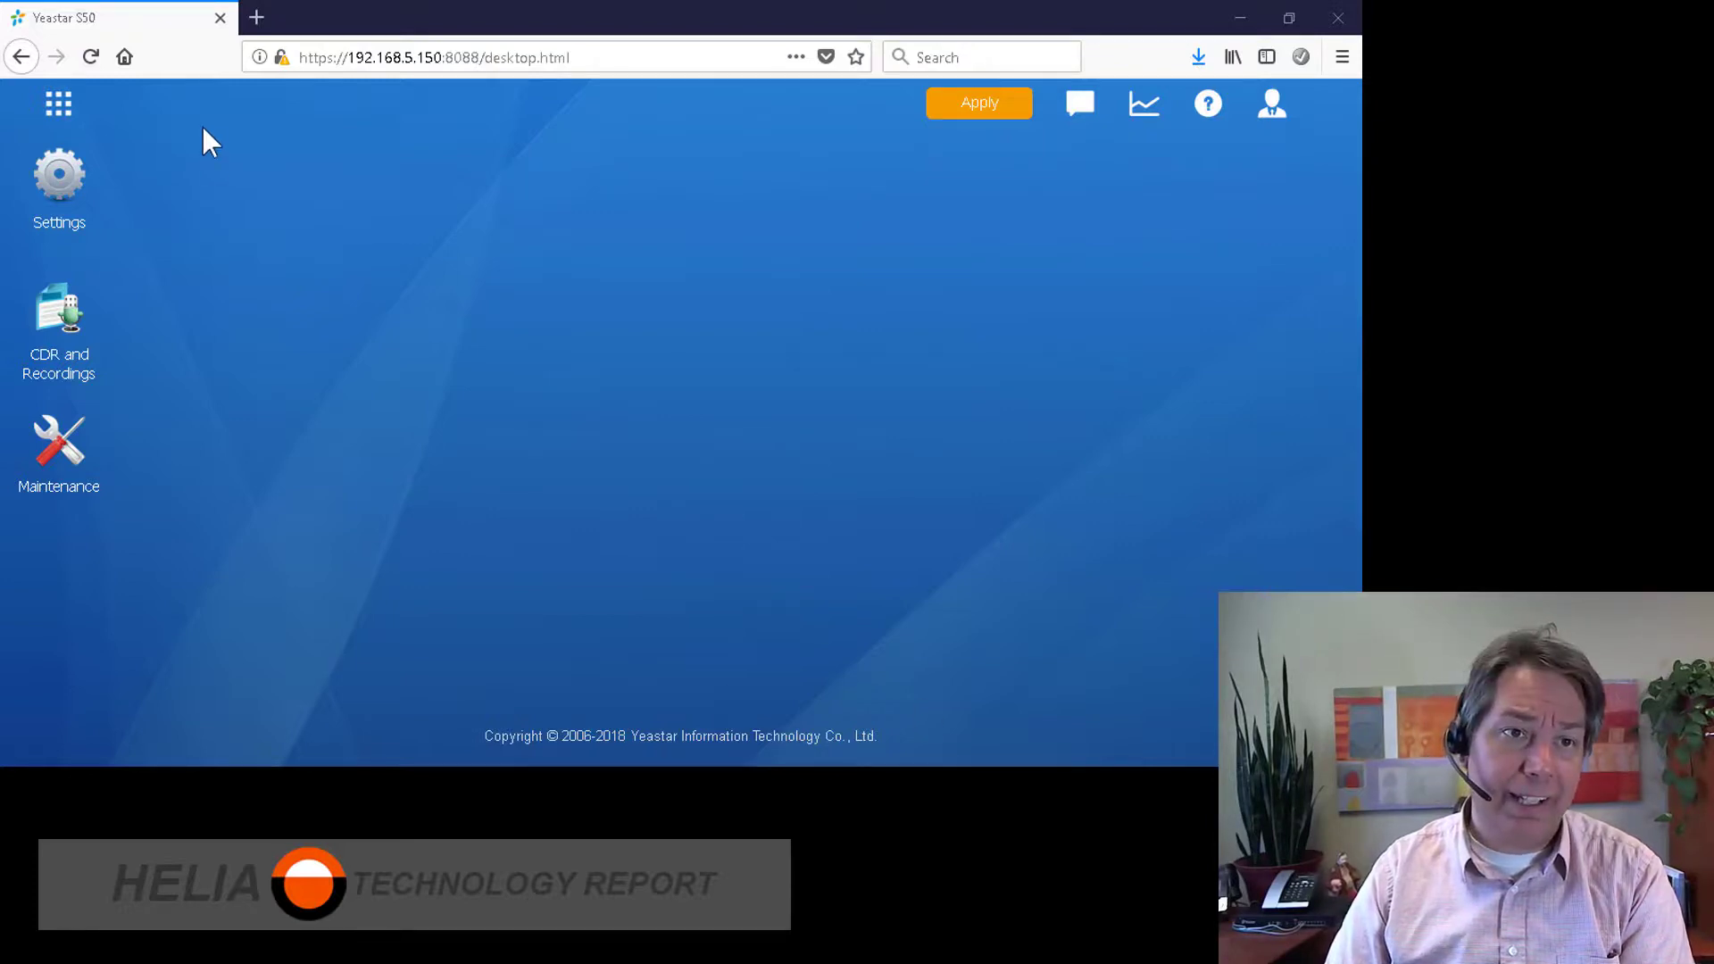
Step: Open the Settings window, briefly open and close CDR and Recordings, and show the app list
{"action": "left_click", "coordinate": [59, 192]}
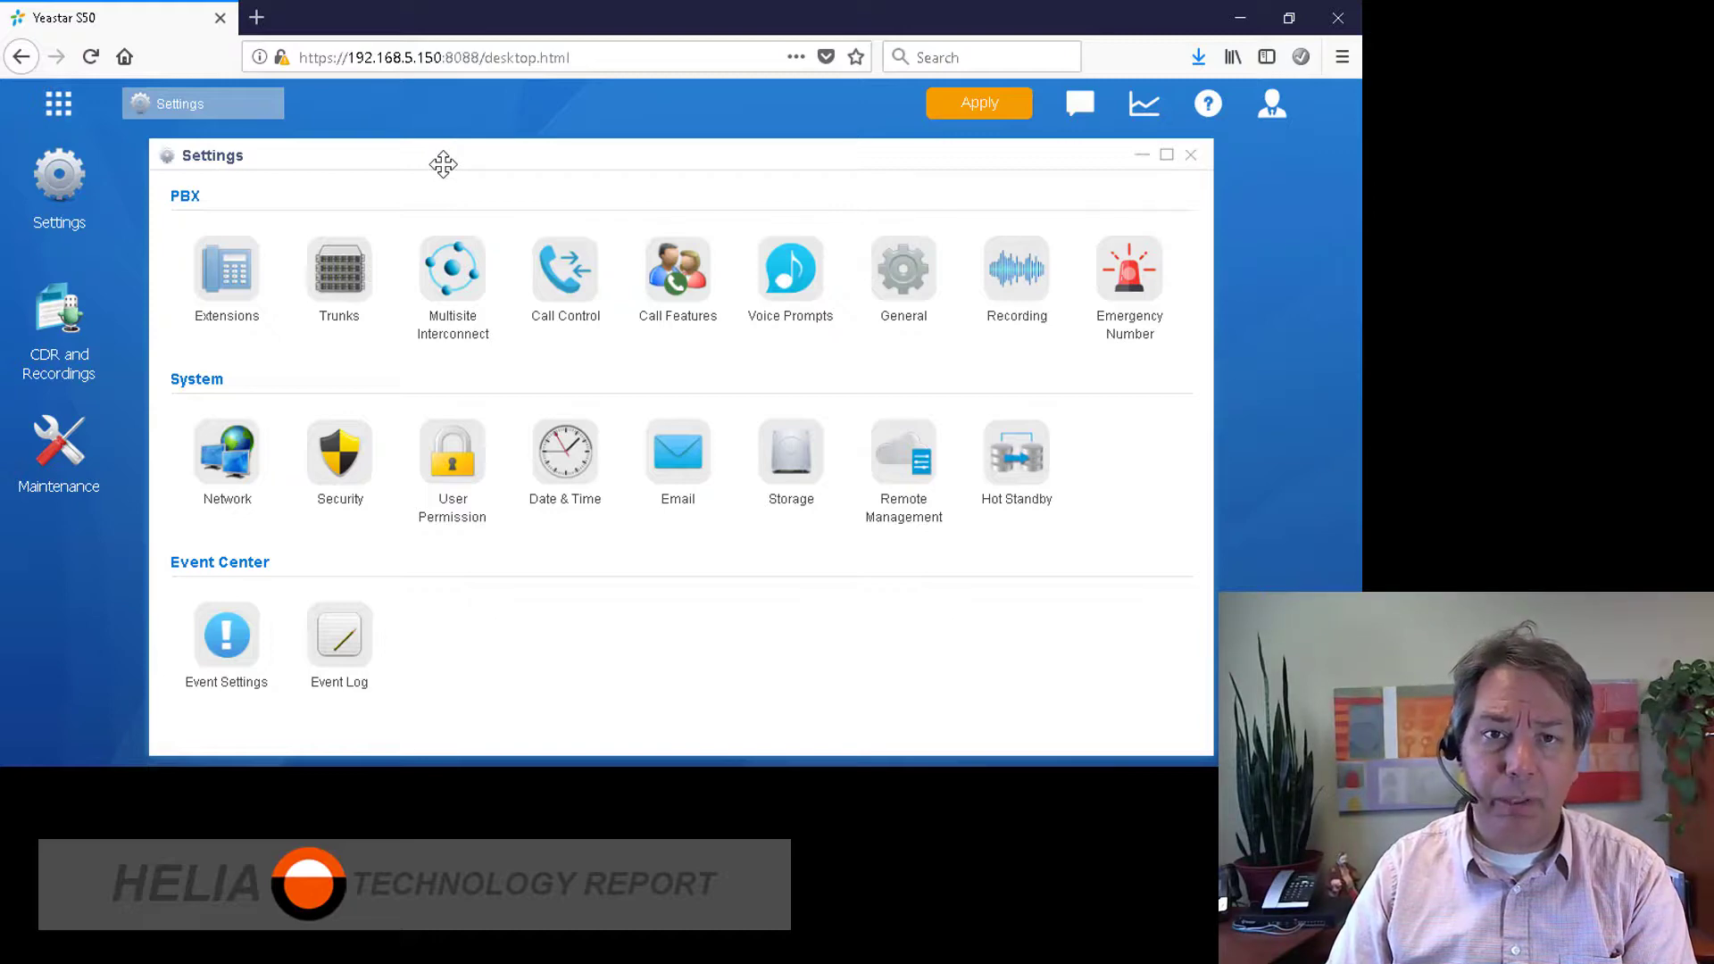
{"action": "left_click_drag", "start_coordinate": [442, 165], "coordinate": [539, 163]}
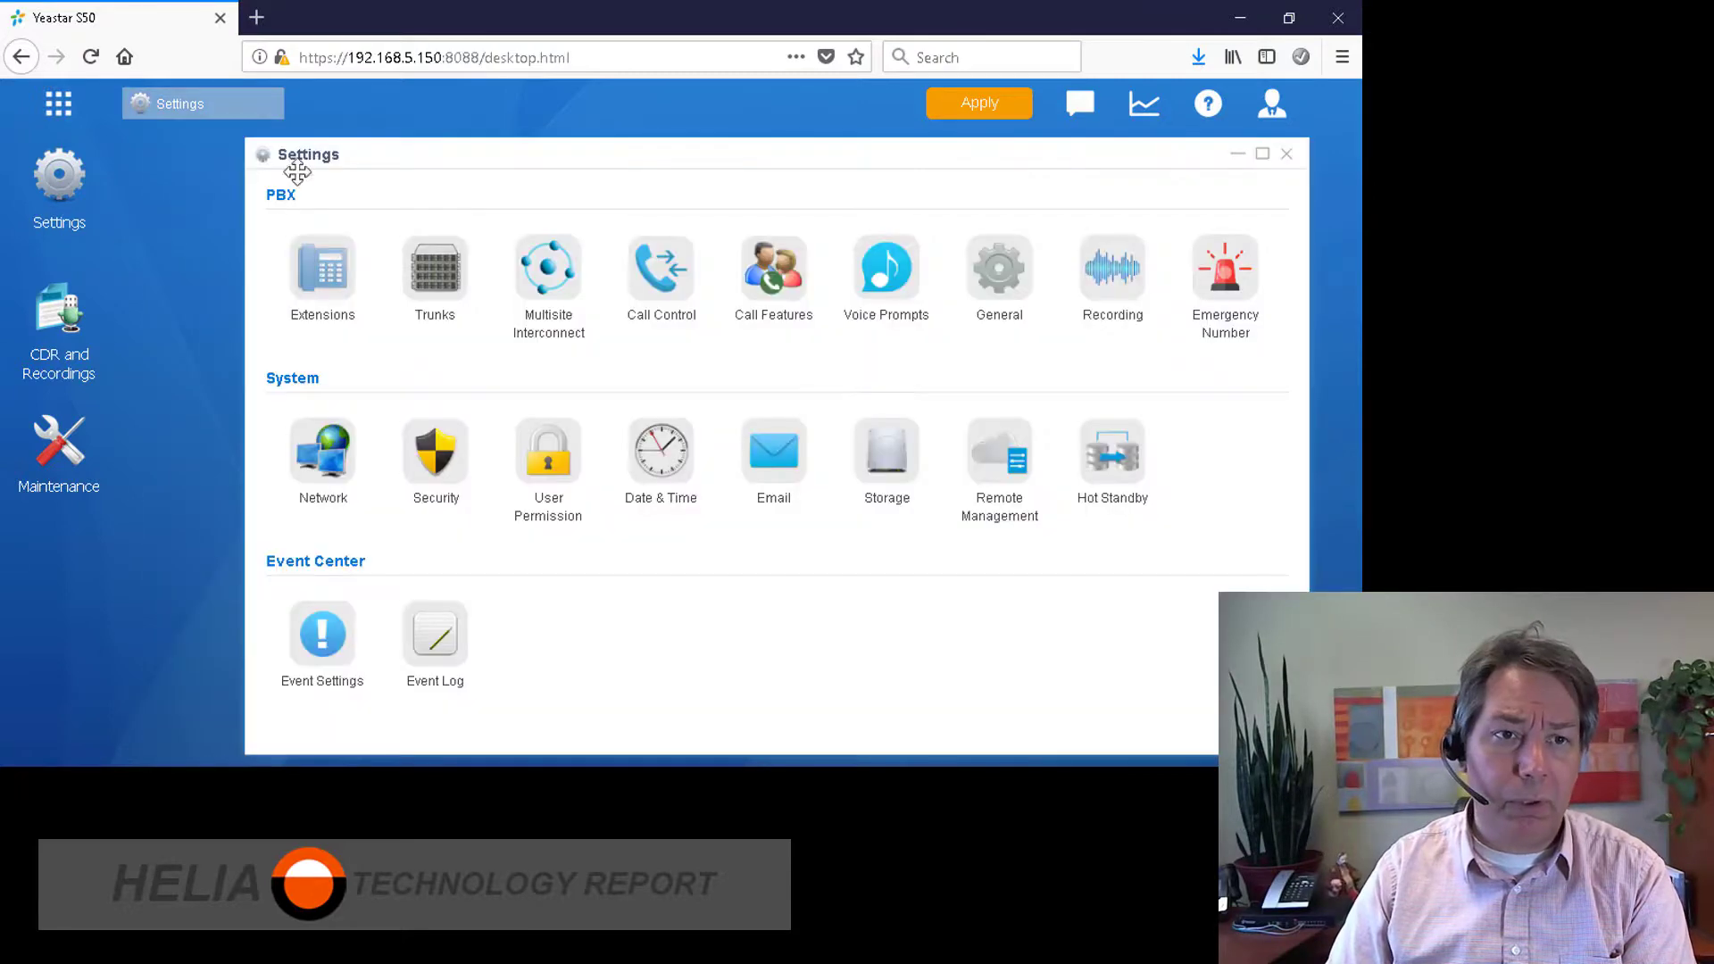
{"action": "left_click", "coordinate": [49, 337]}
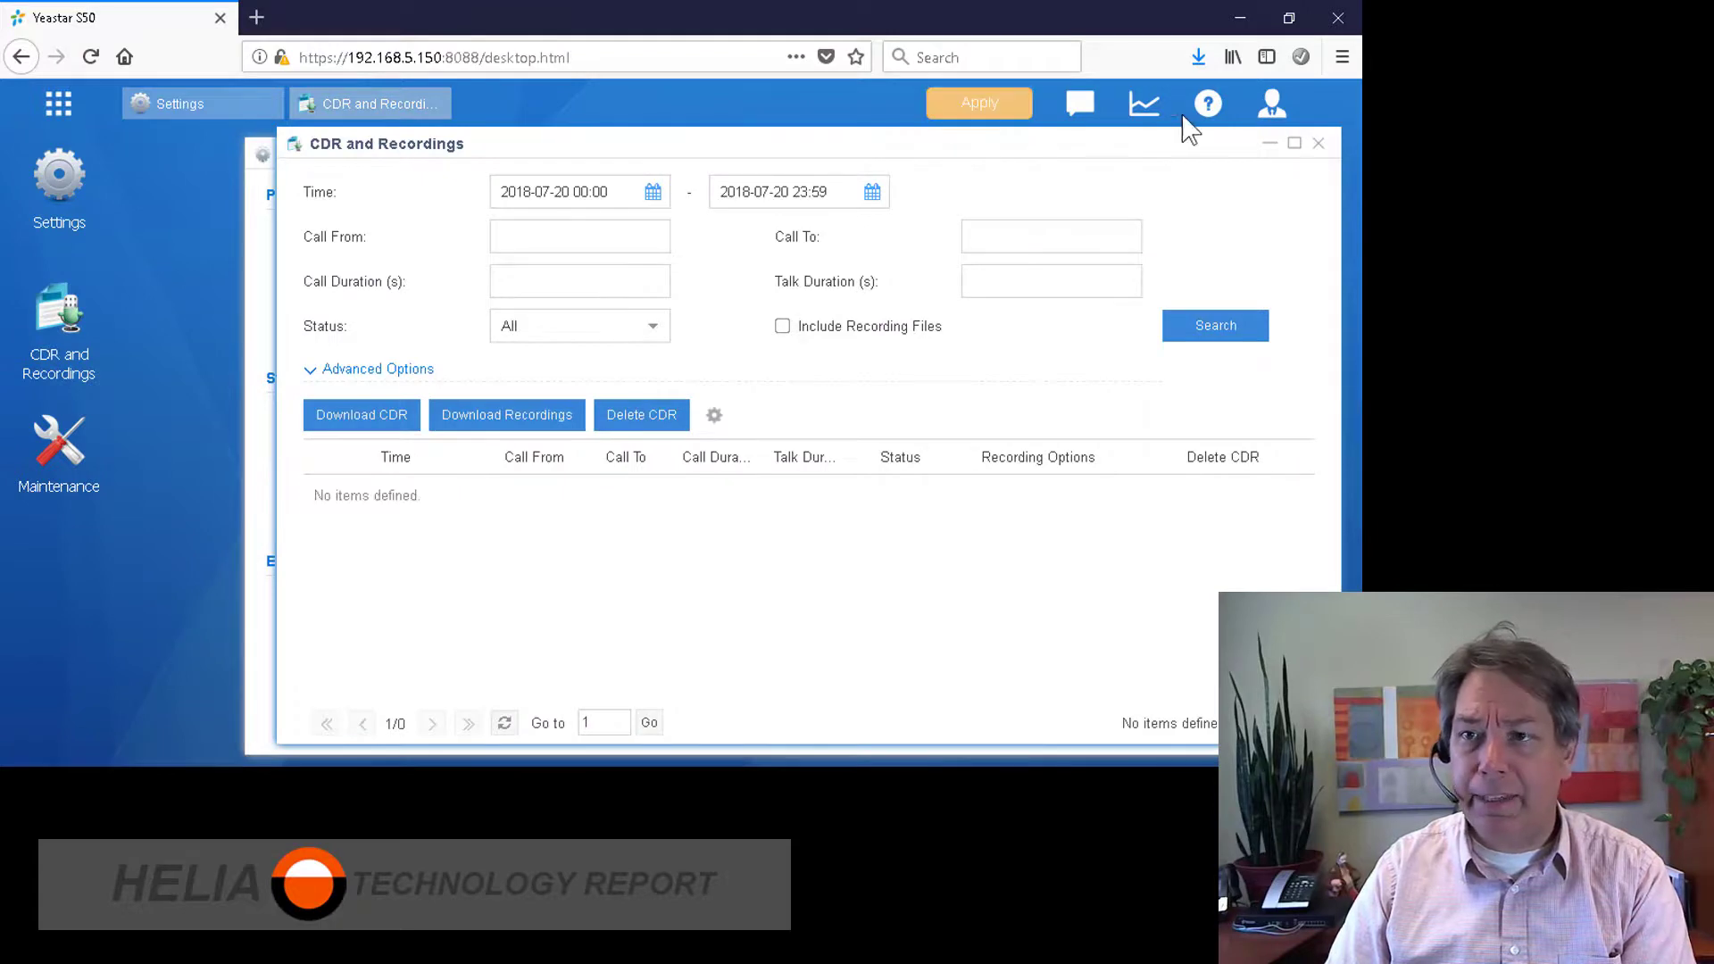
{"action": "left_click_drag", "start_coordinate": [1079, 140], "coordinate": [1019, 148]}
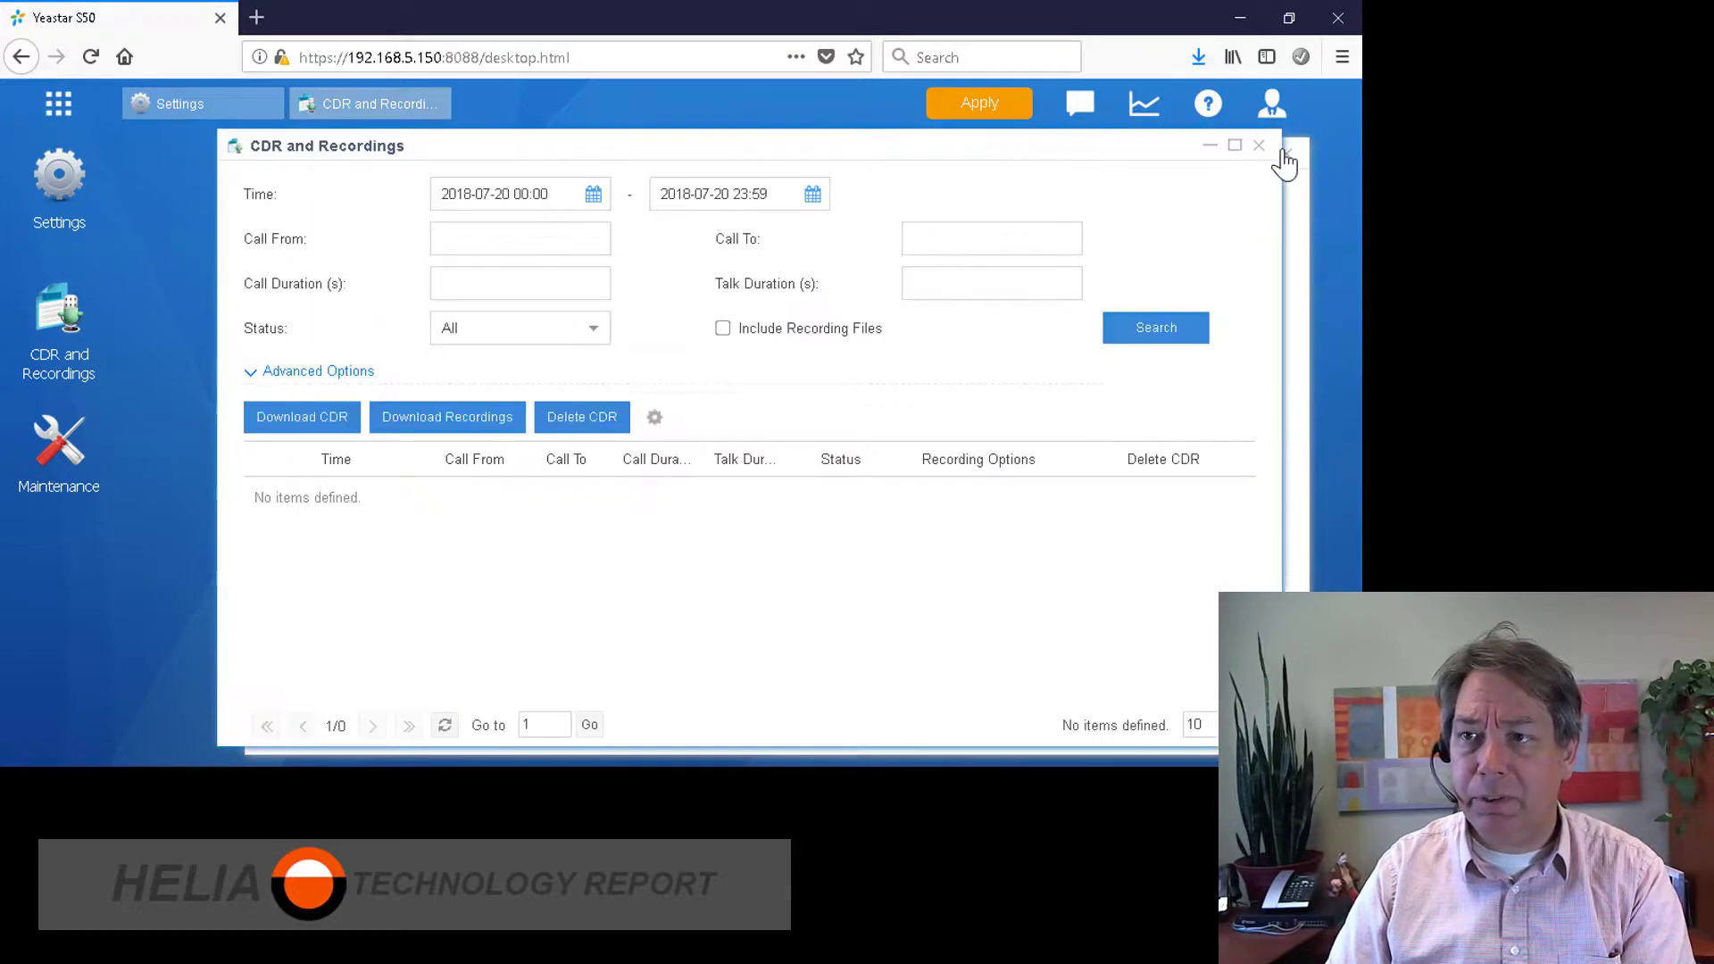
{"action": "left_click", "coordinate": [1235, 145]}
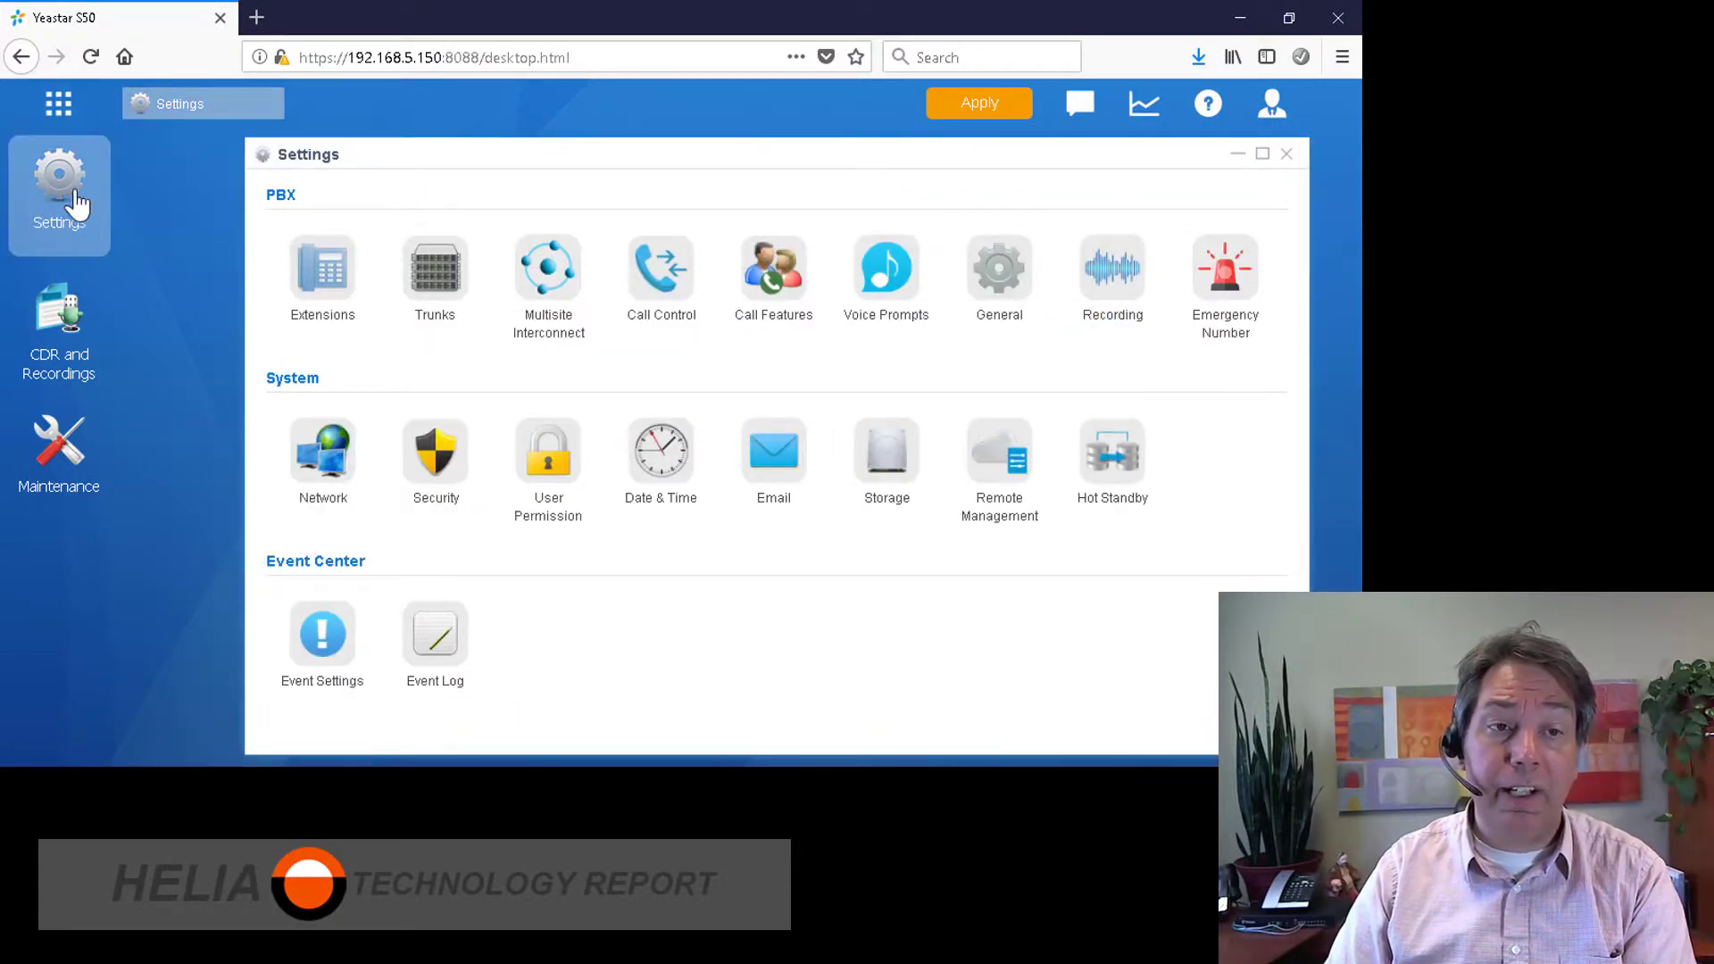
{"action": "left_click", "coordinate": [58, 104]}
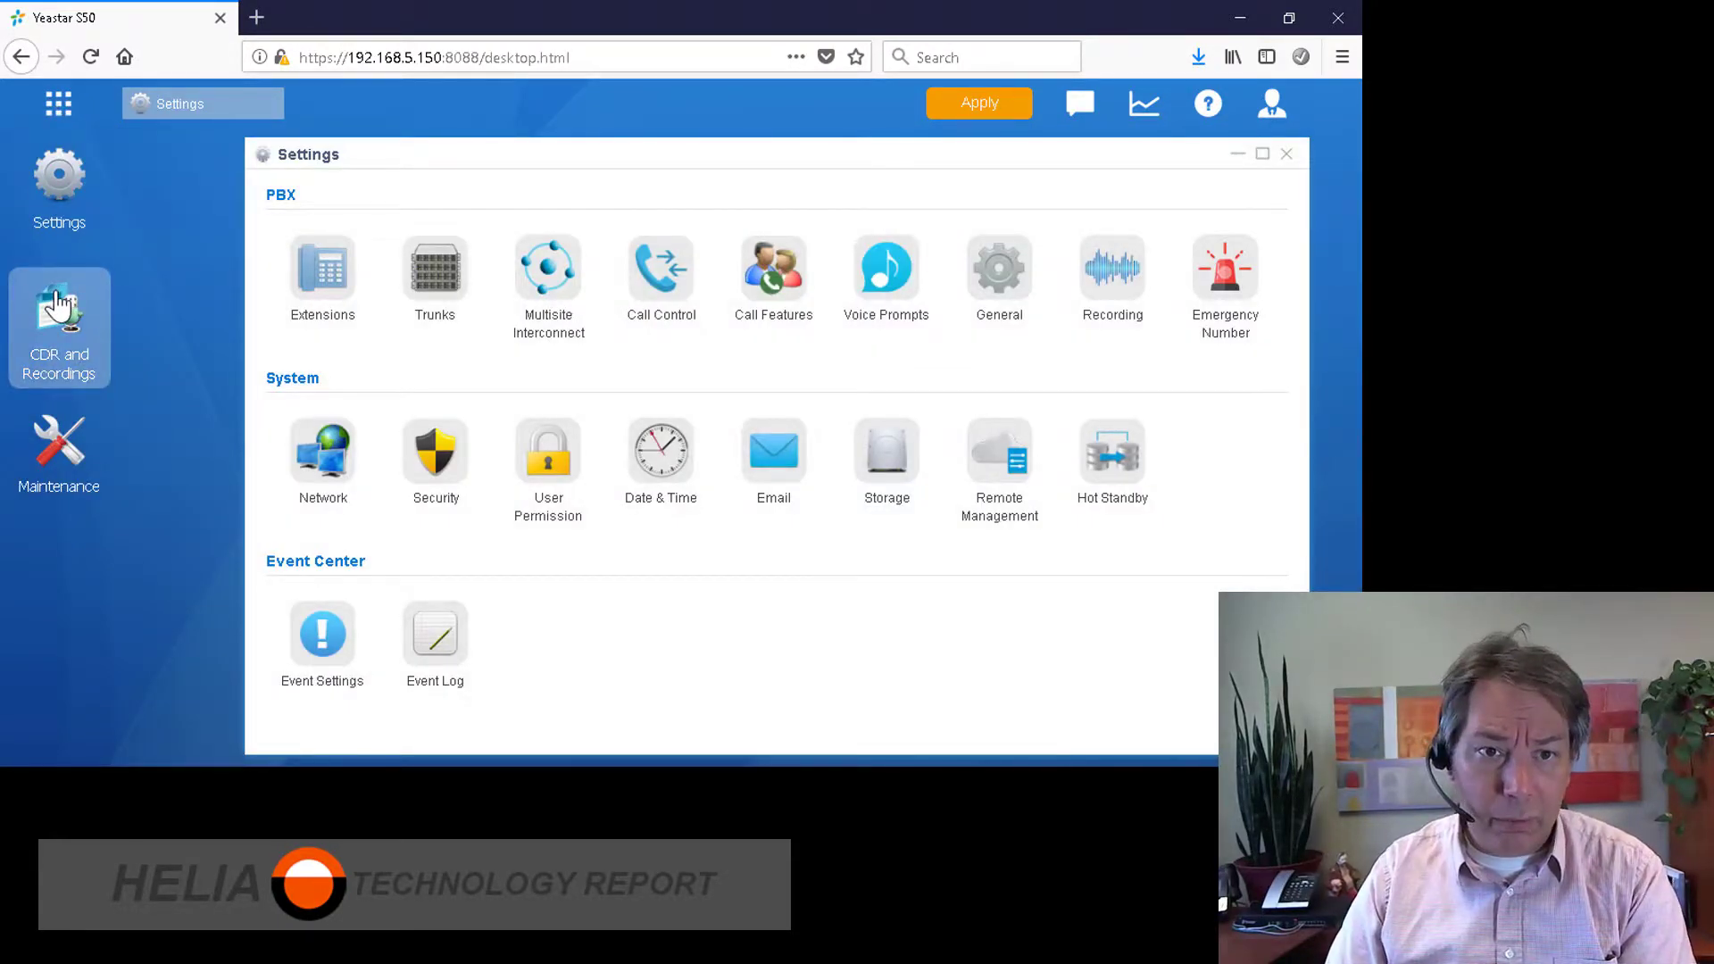
Step: Open System Network settings (hostname IPPBX) and keep the Ethernet mode as Single
{"action": "left_click", "coordinate": [328, 464]}
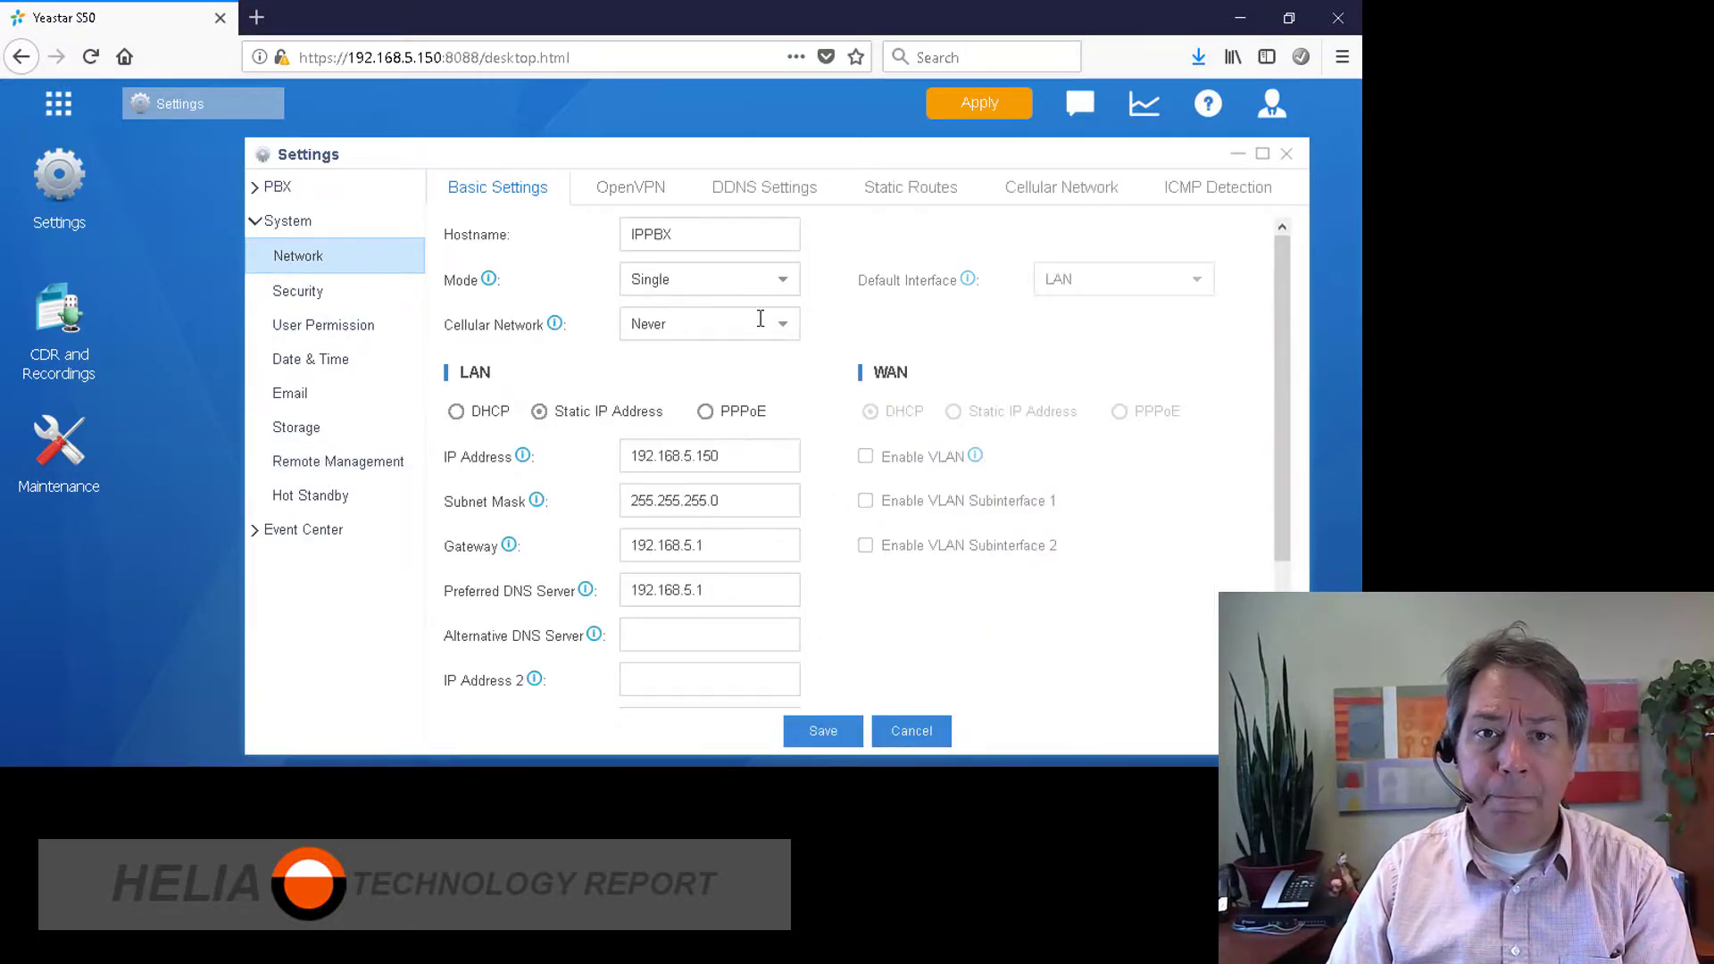
{"action": "left_click", "coordinate": [675, 235]}
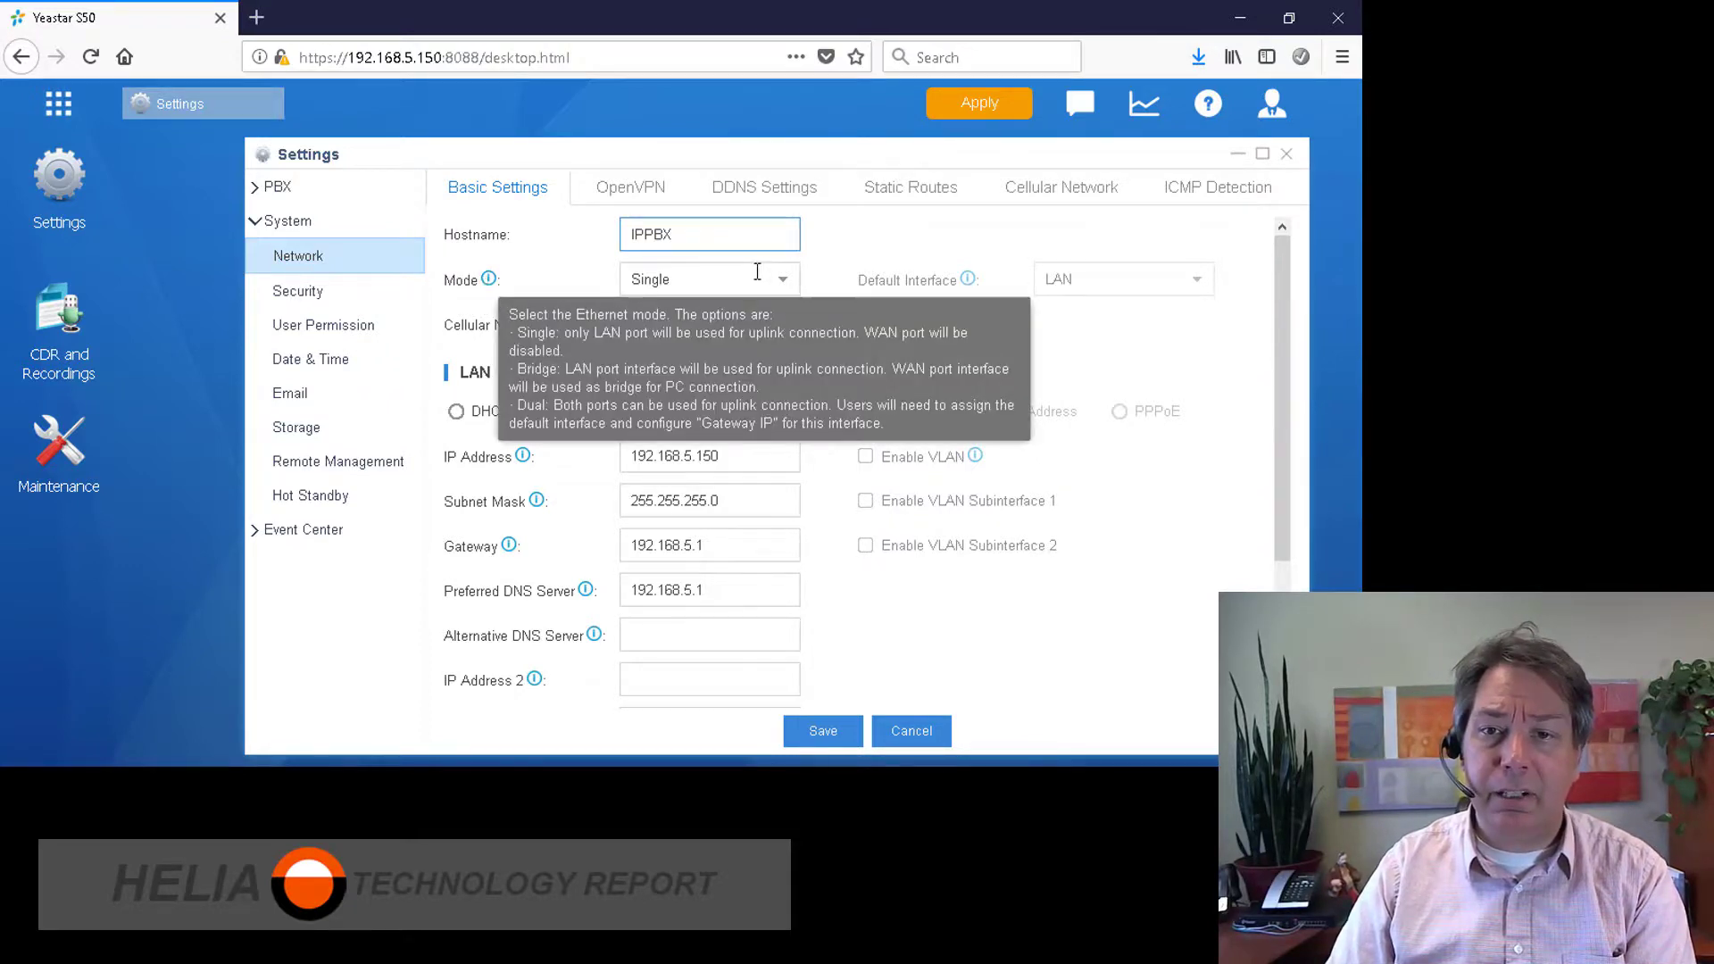
{"action": "mouse_move", "coordinate": [491, 282]}
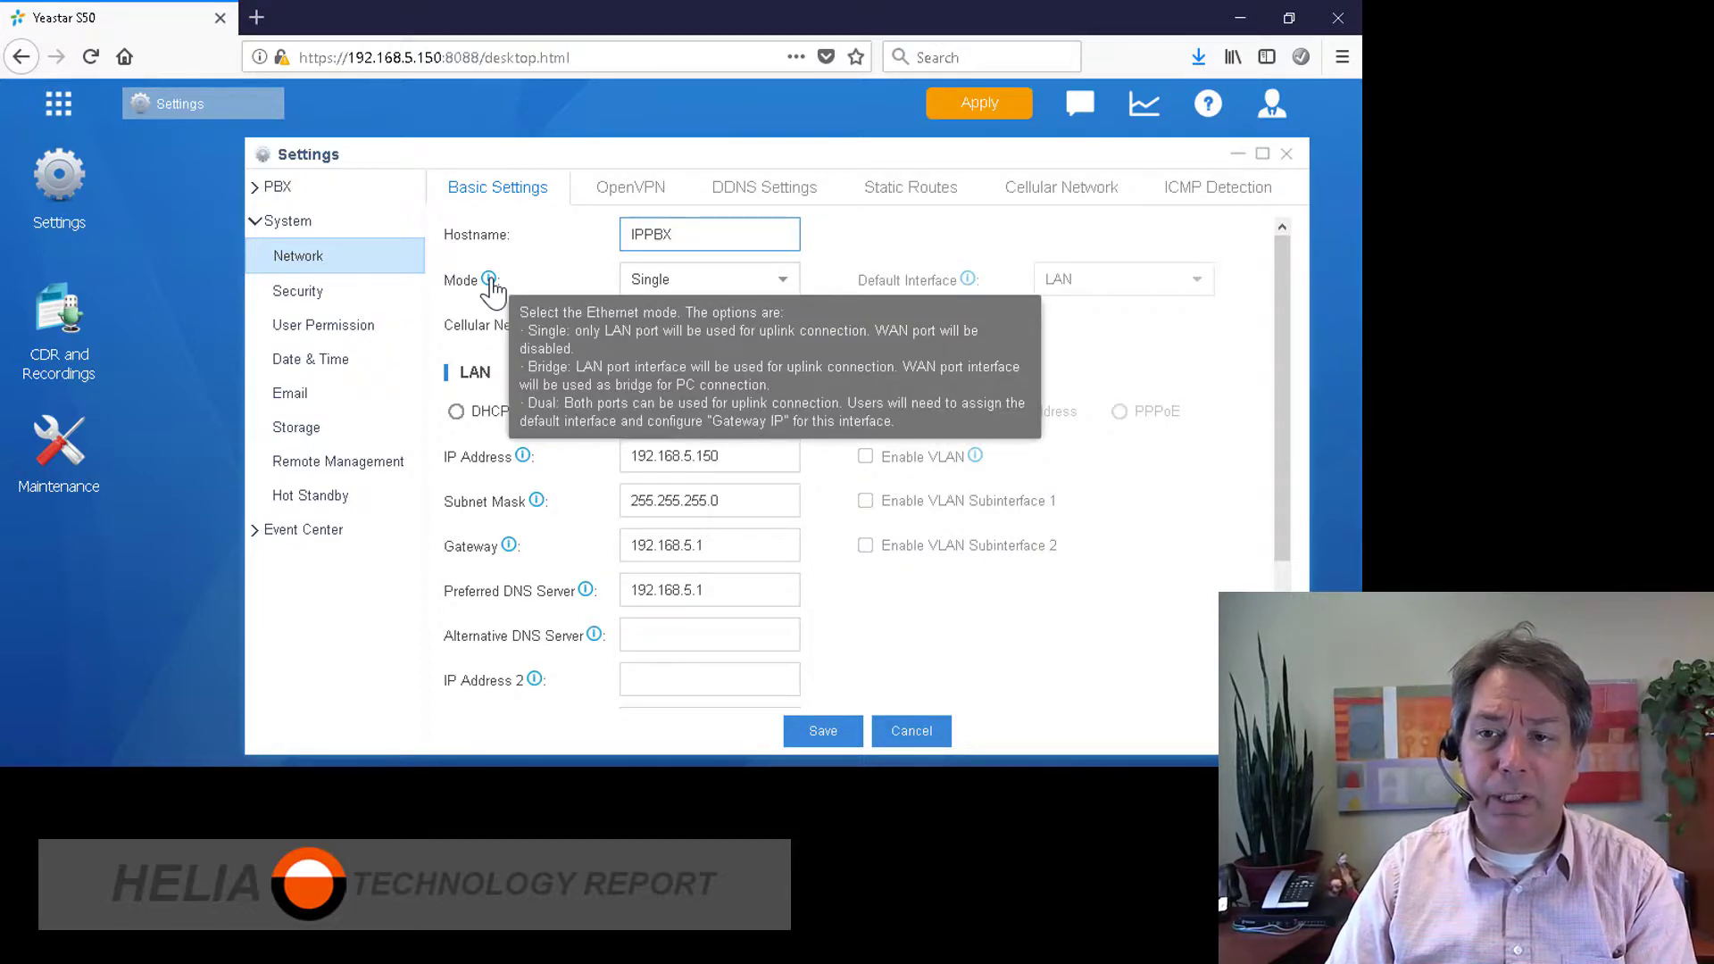
{"action": "left_click", "coordinate": [783, 280]}
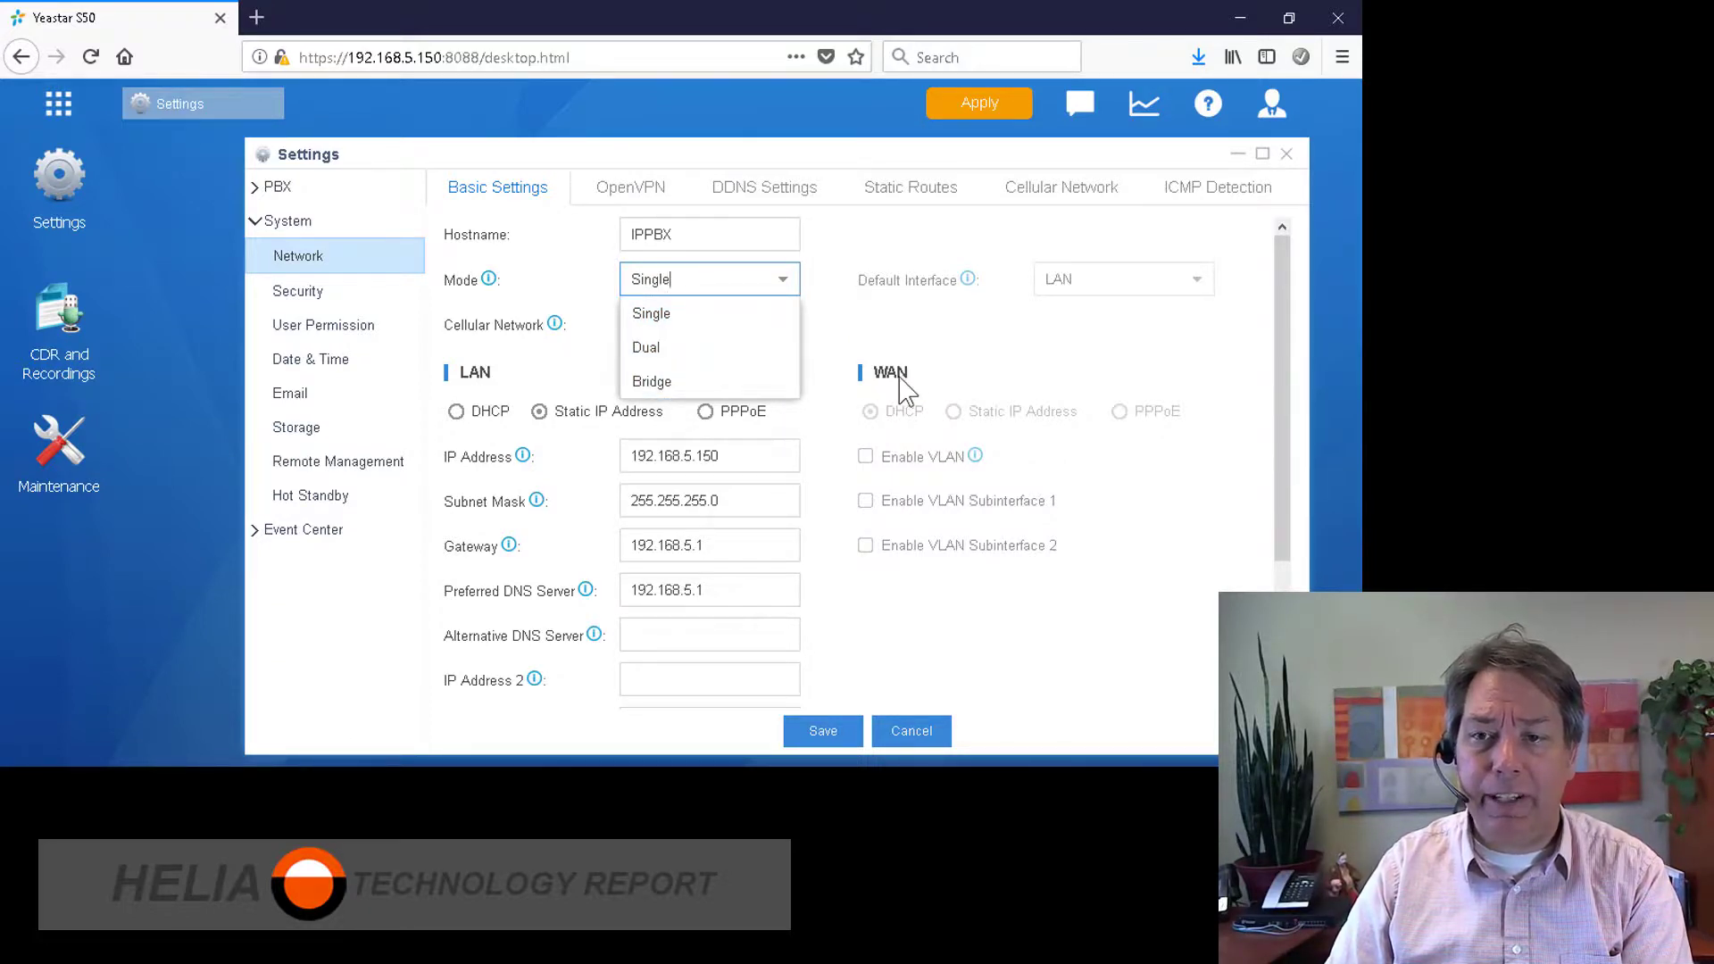
{"action": "left_click", "coordinate": [853, 348]}
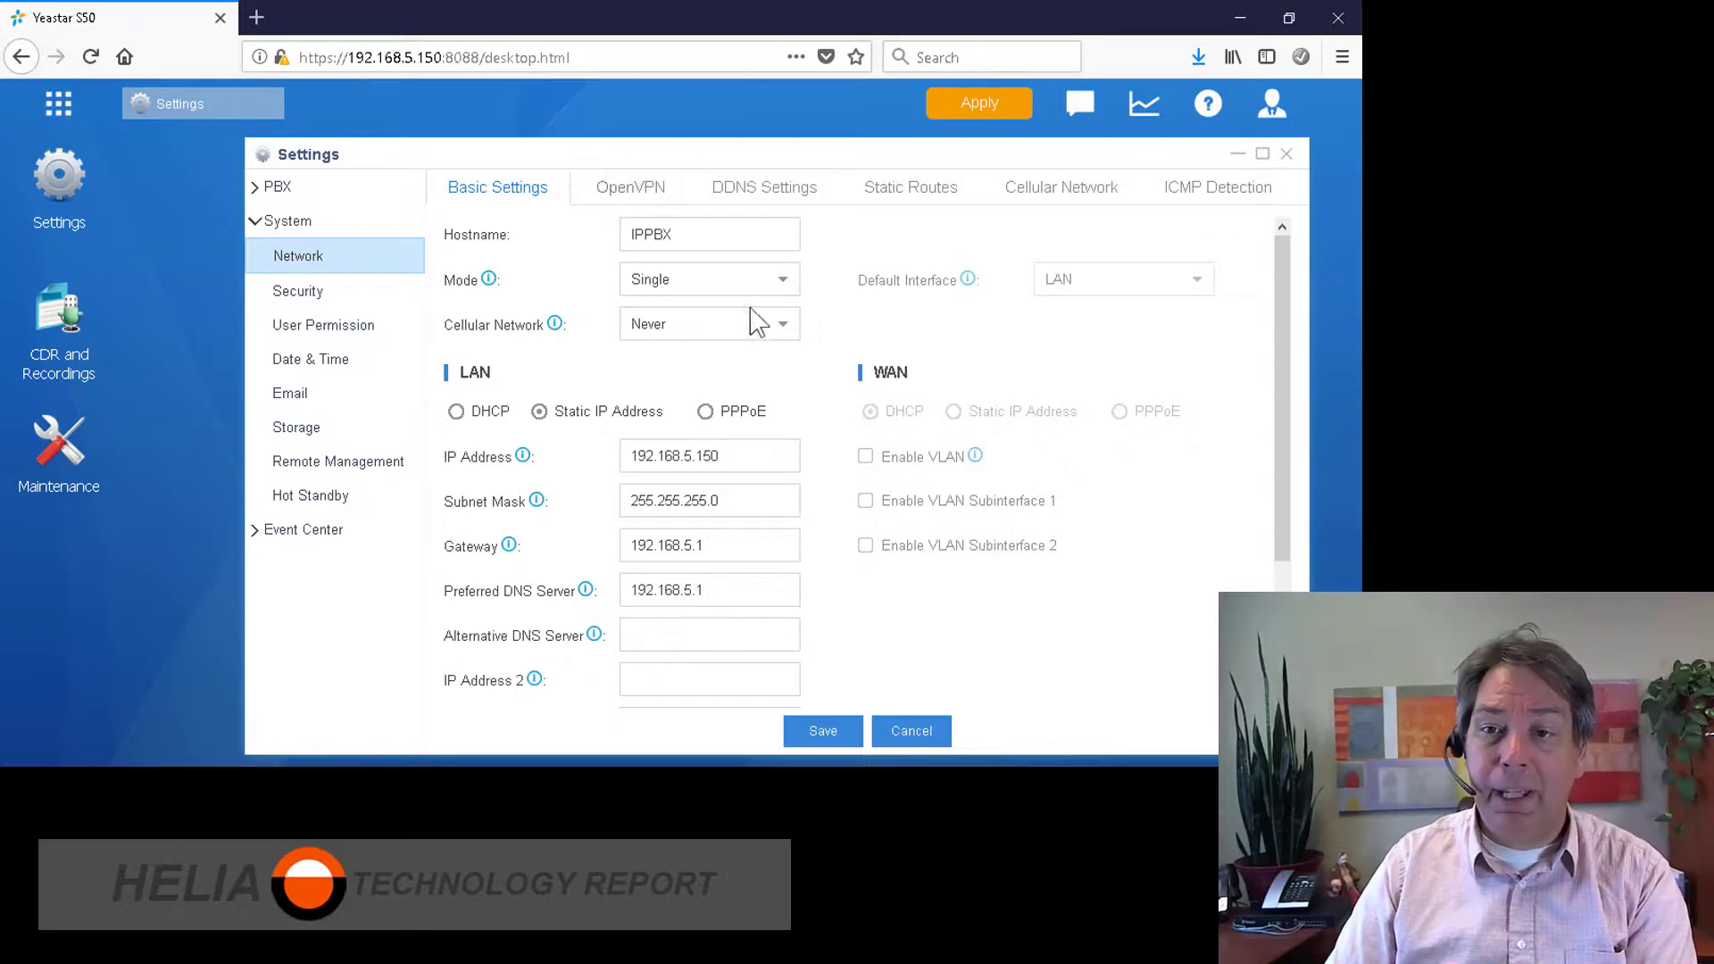
{"action": "left_click", "coordinate": [762, 278]}
{"action": "left_click", "coordinate": [783, 282]}
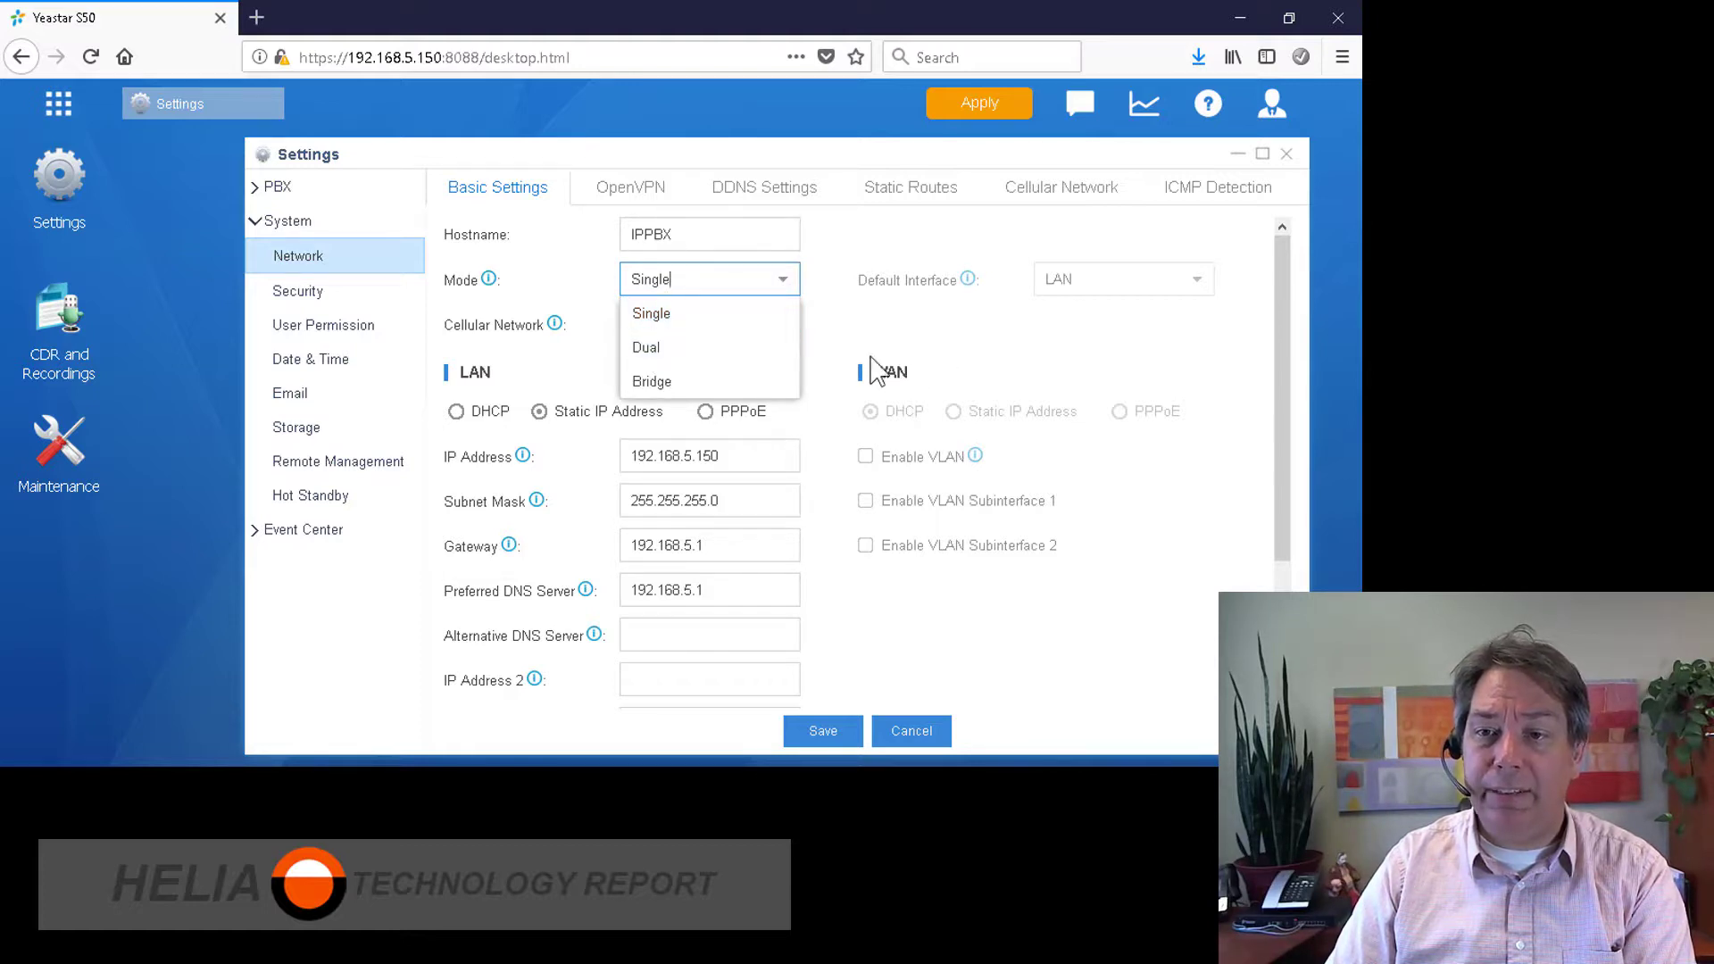
{"action": "left_click", "coordinate": [841, 341]}
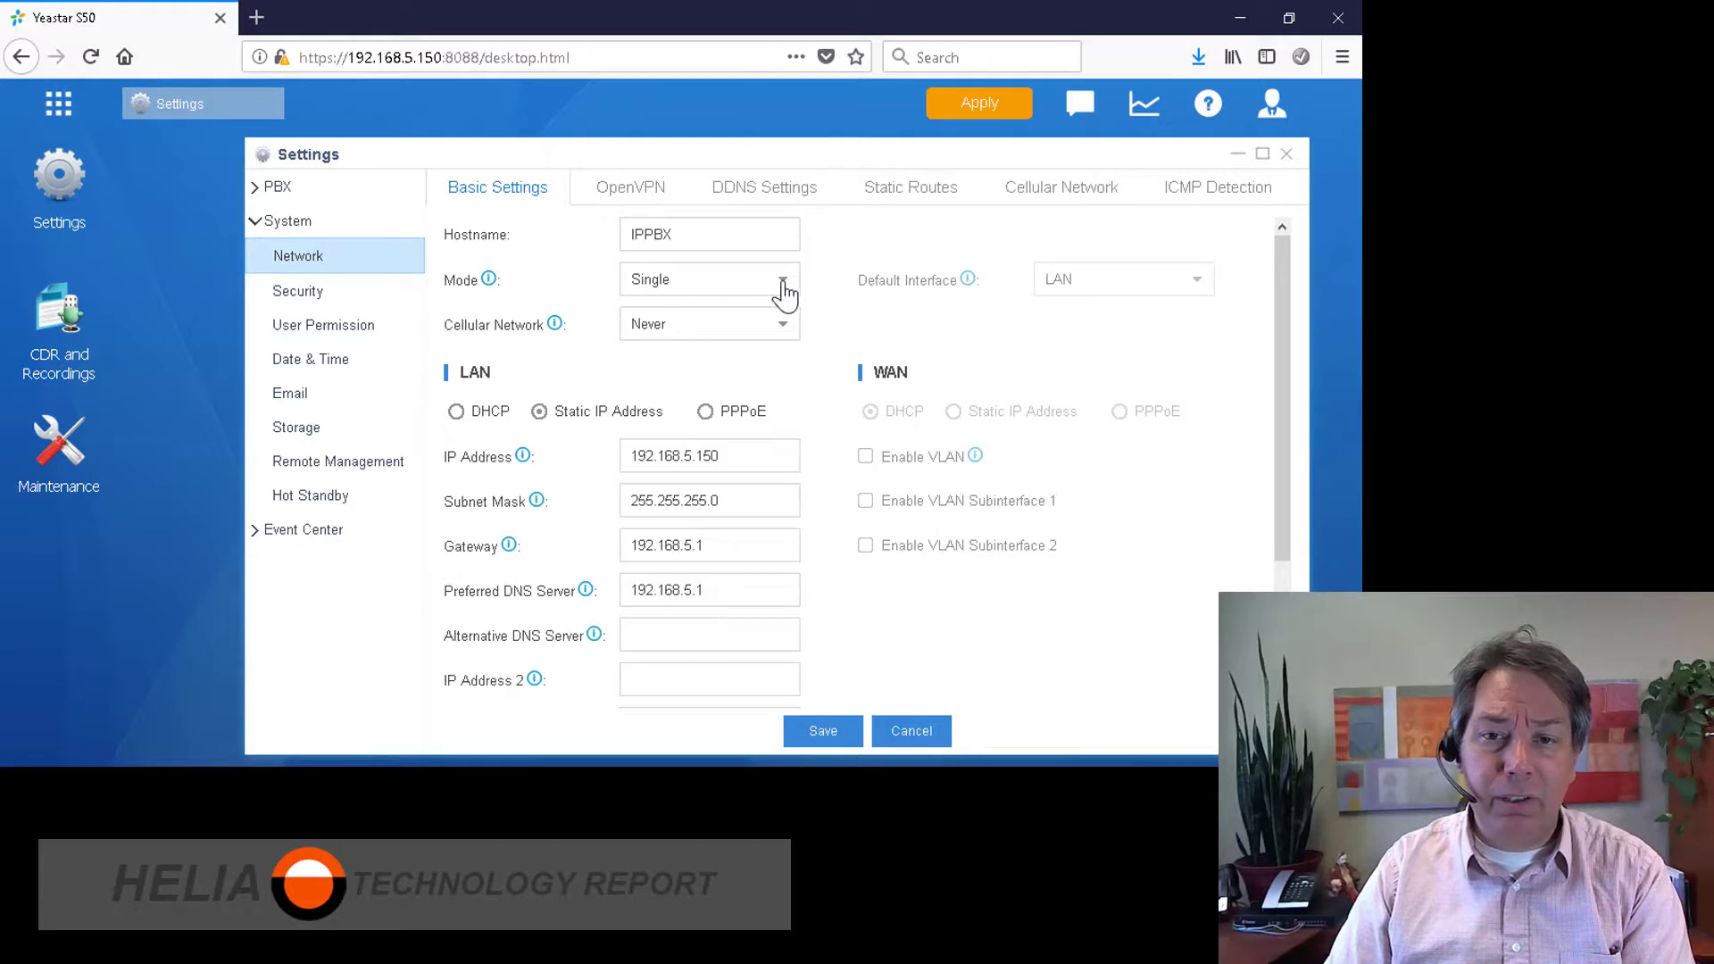
Step: Set the LAN IP address to 10.100.97.5 and the gateway to 10.100.97.1
{"action": "left_click_drag", "start_coordinate": [740, 444], "coordinate": [546, 447]}
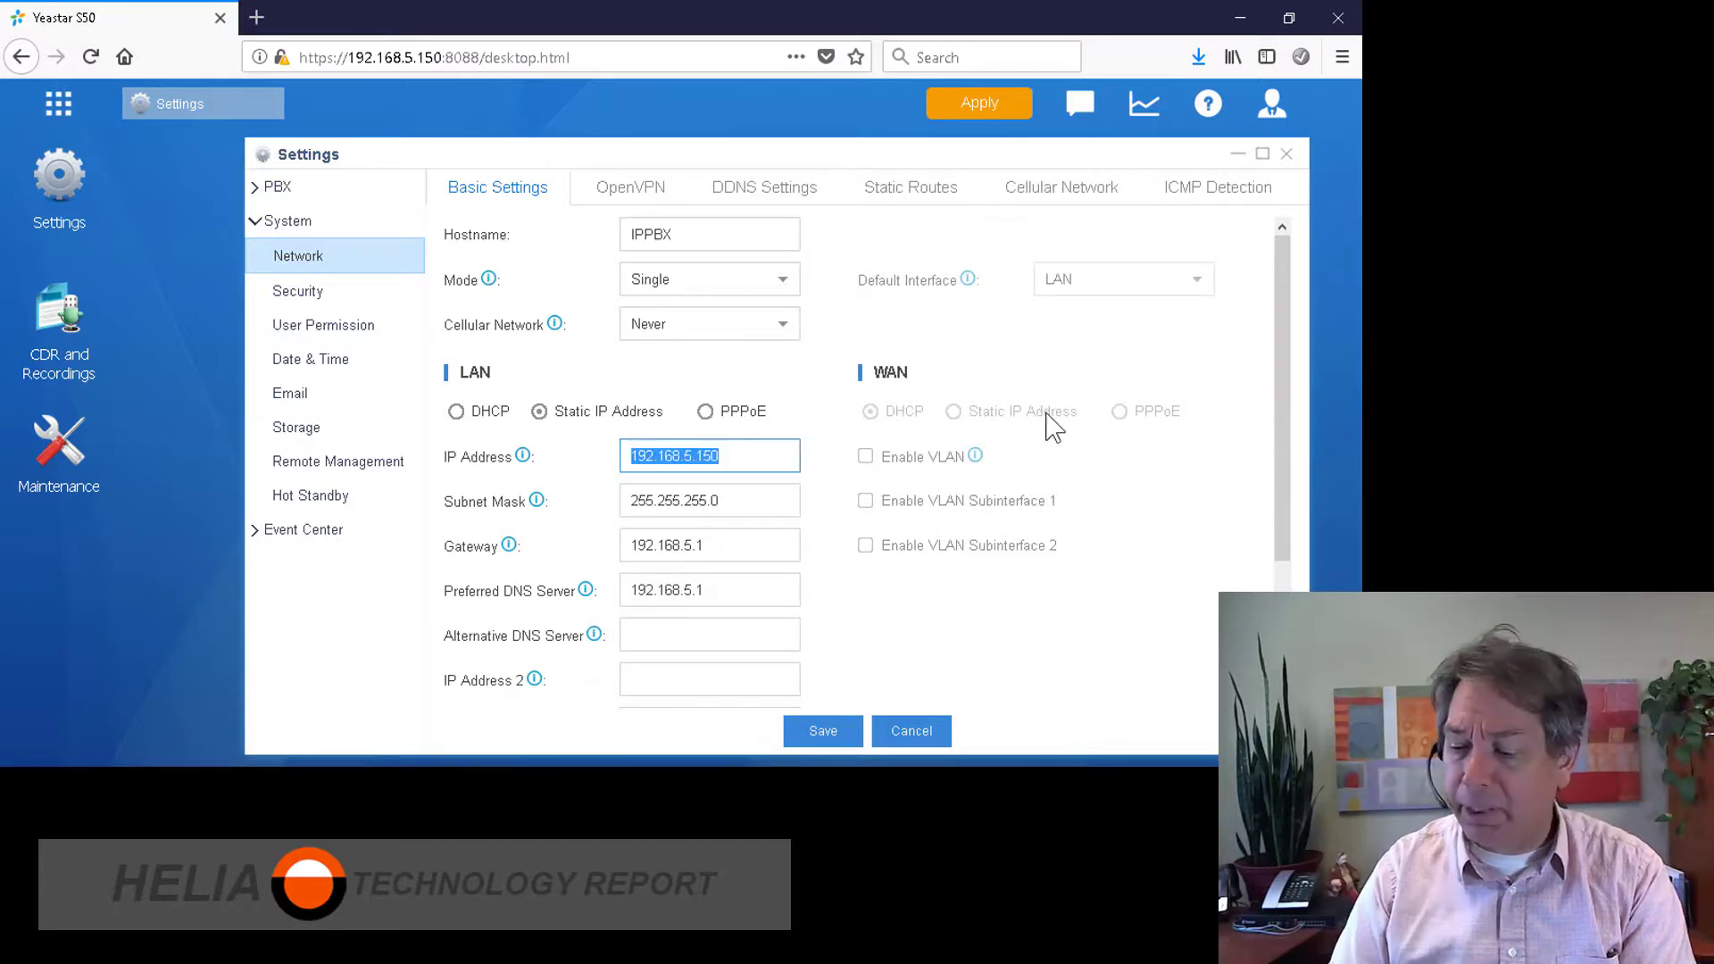
{"action": "type", "text": "10.100"}
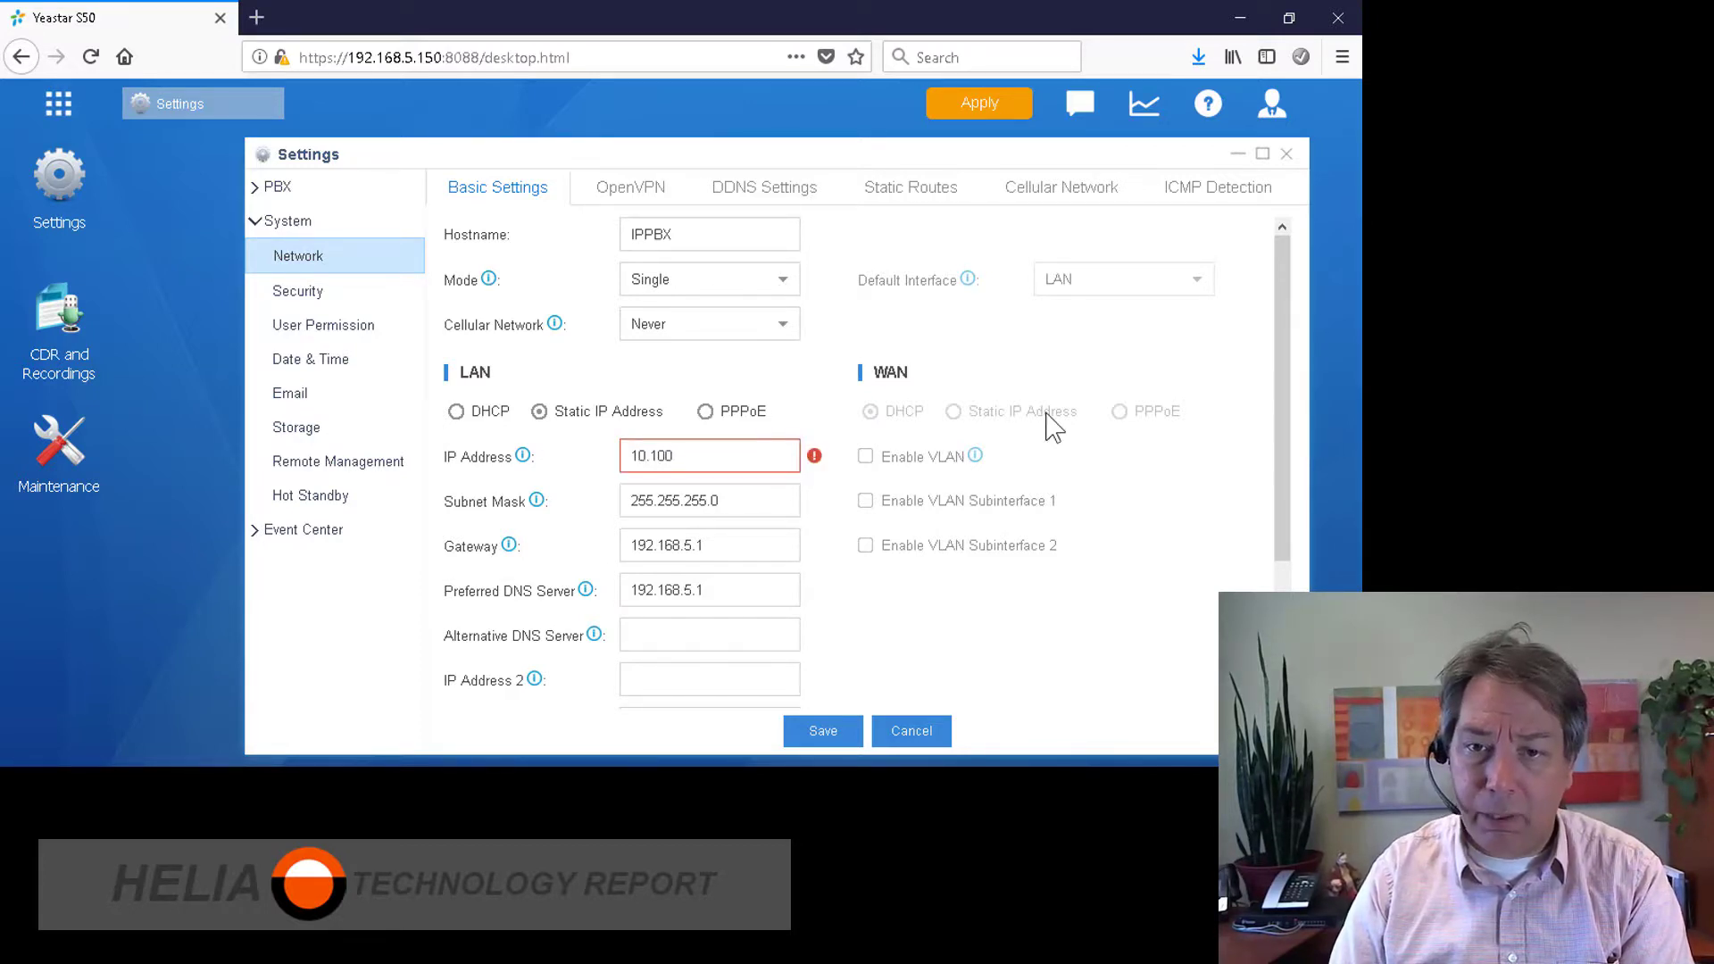
{"action": "type", "text": ".97."}
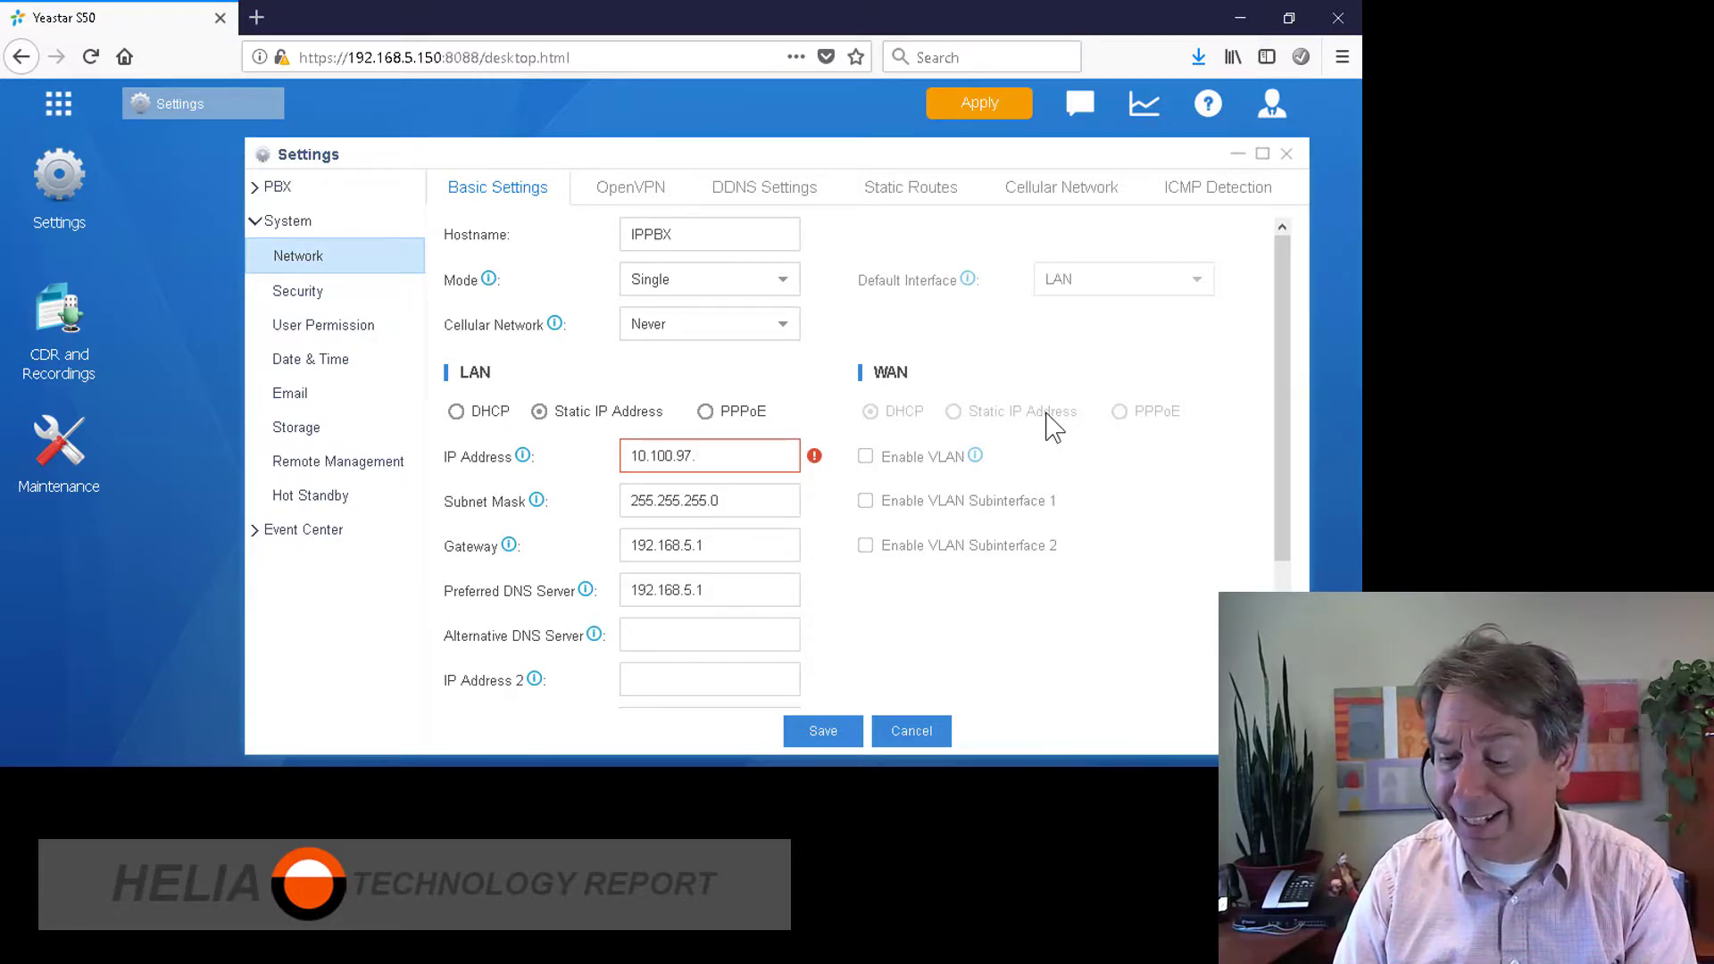
{"action": "type", "text": "5"}
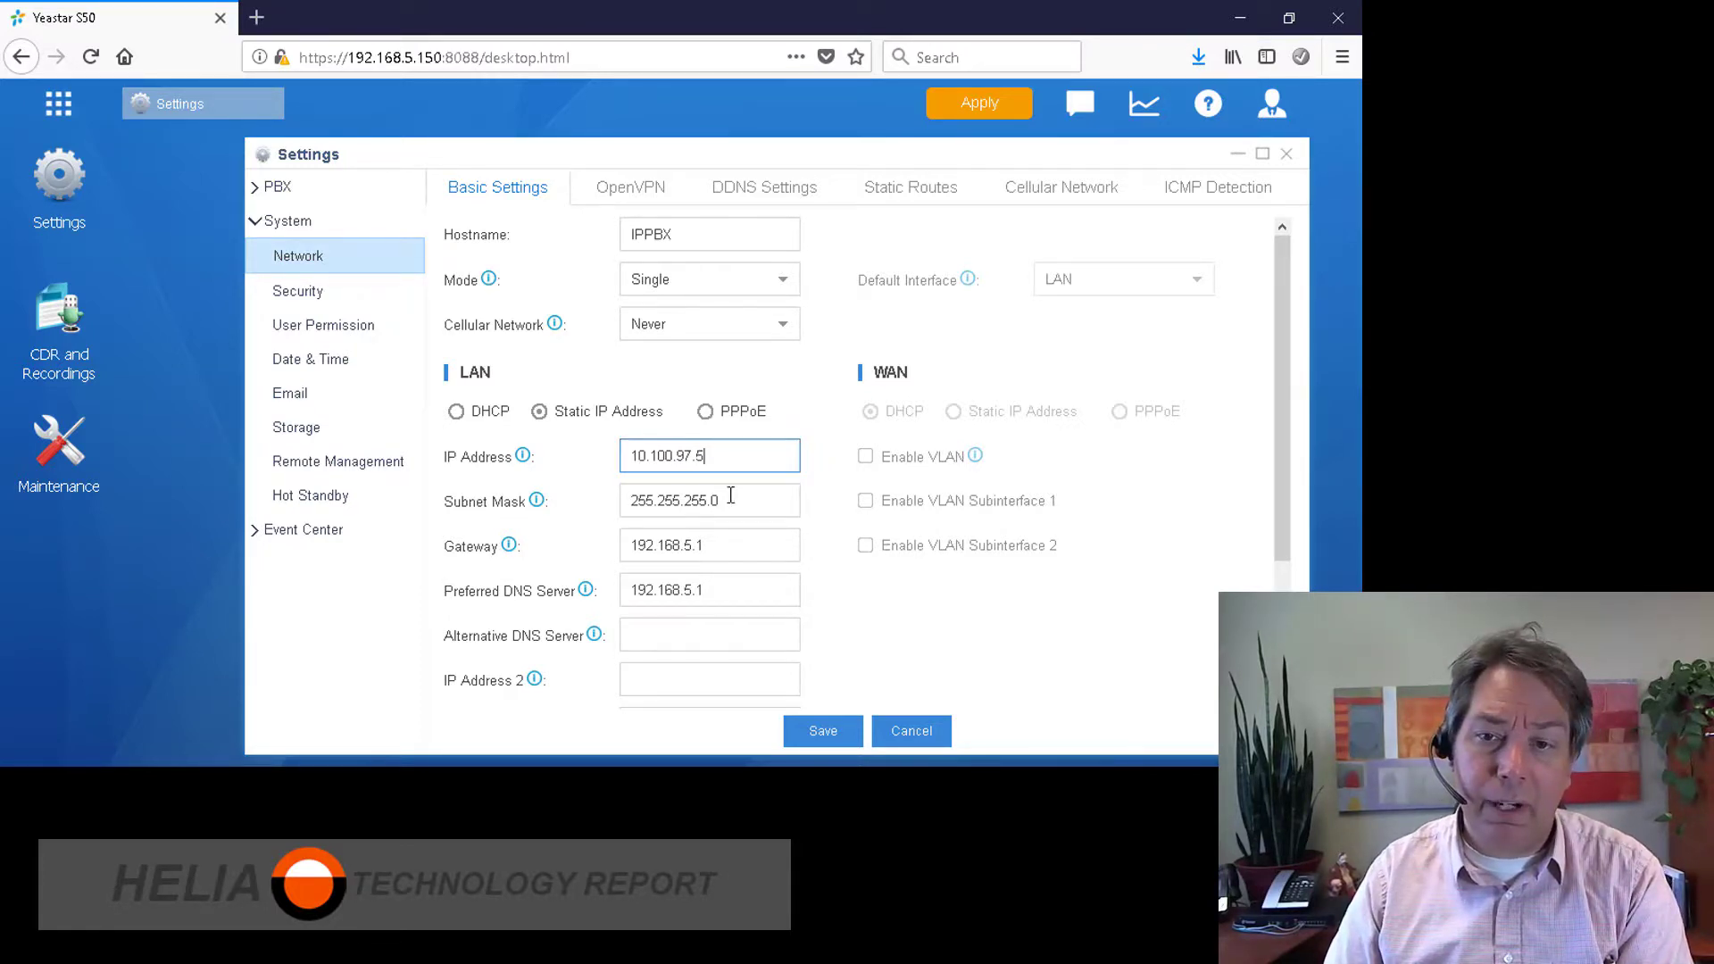
{"action": "triple_click", "coordinate": [722, 545]}
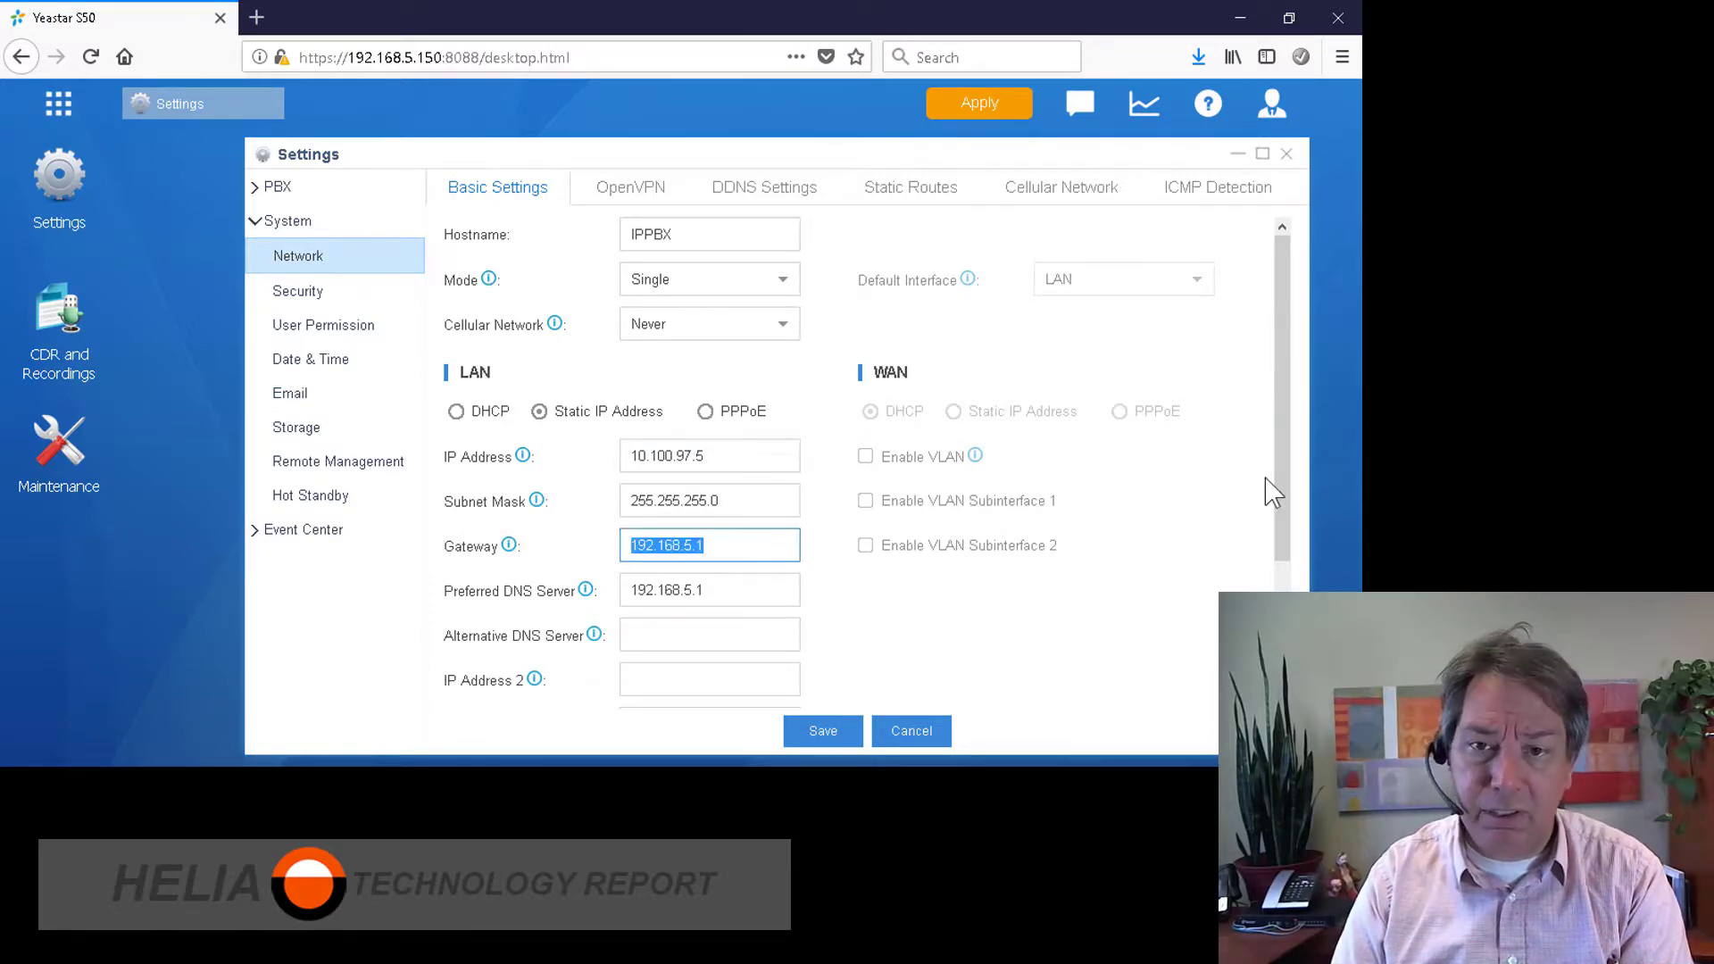
{"action": "type", "text": "10.100.97.5"}
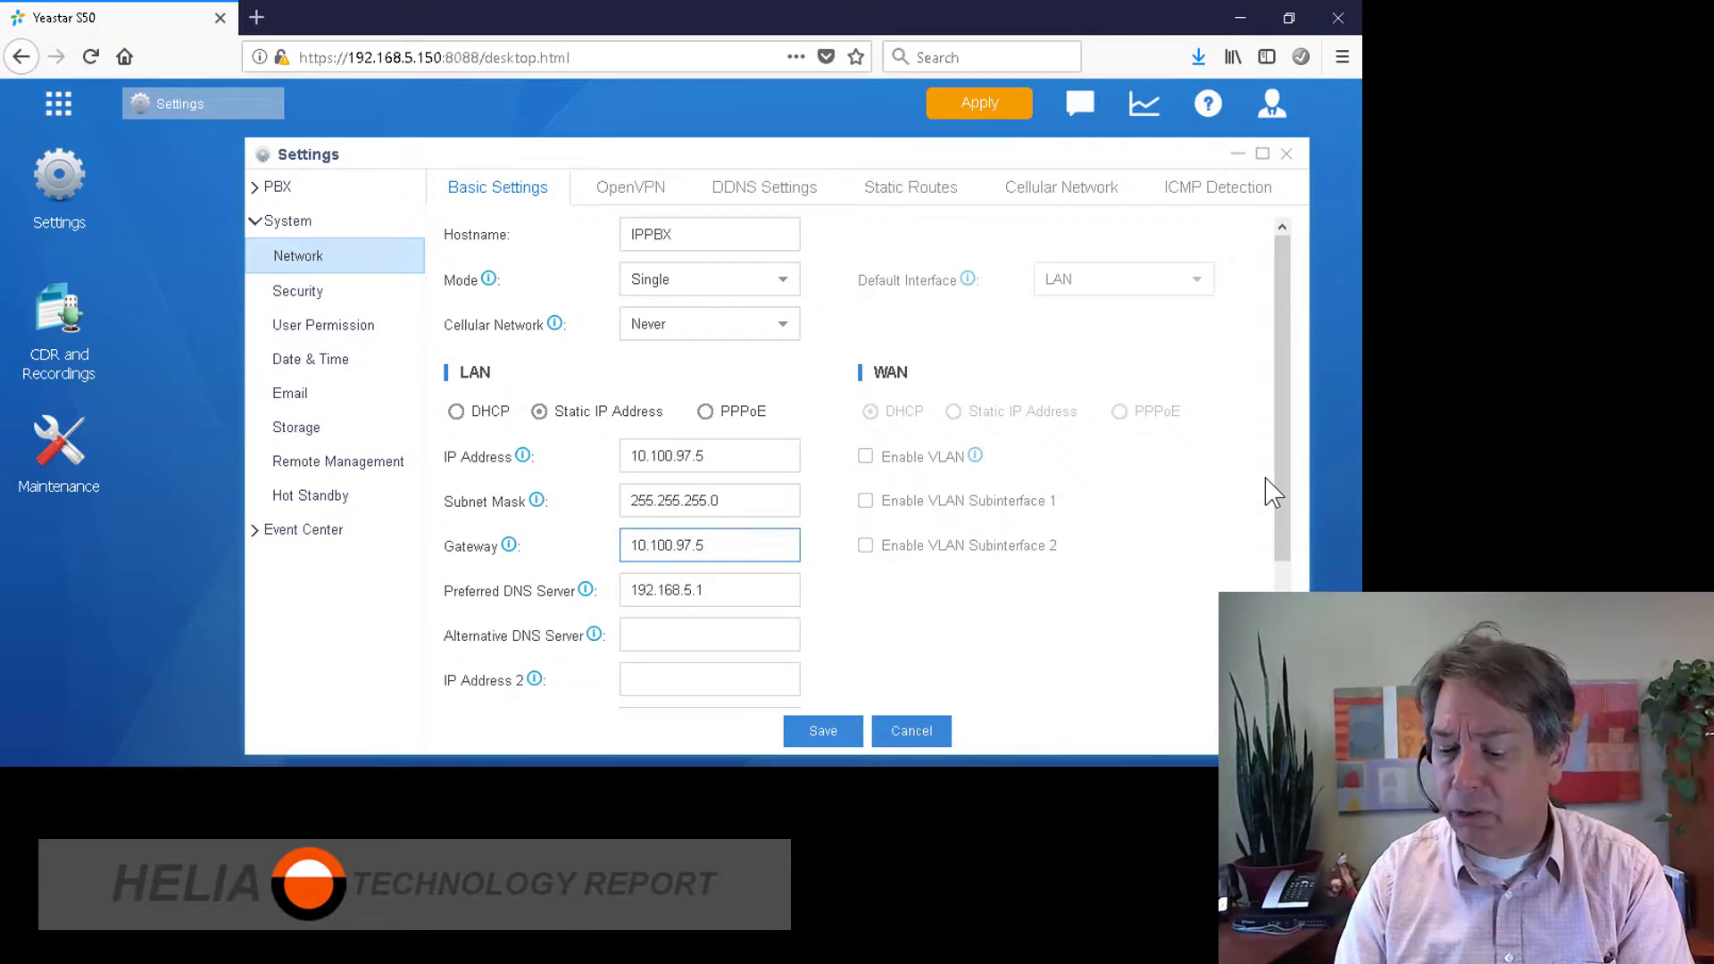
{"action": "key", "text": "BackSpace"}
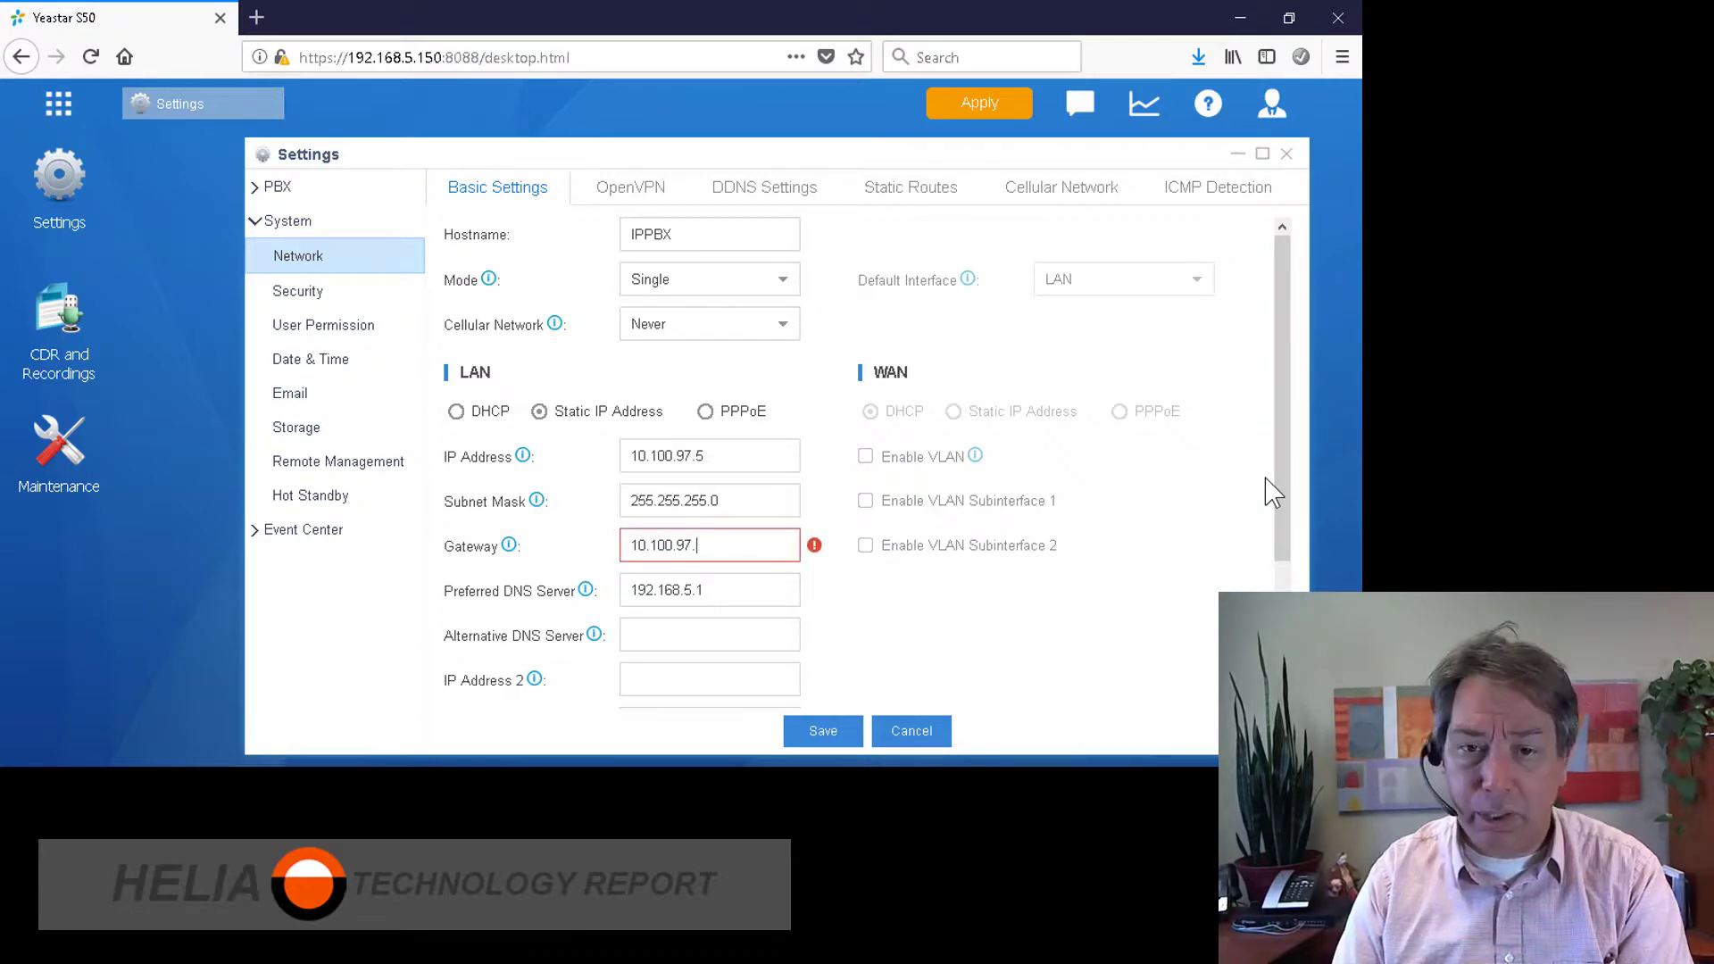
{"action": "type", "text": "1"}
Step: Enter 10.100.97.1 as preferred DNS and 8.8.8.8 as alternative DNS, checking the OpenVPN settings
{"action": "key", "text": "Tab"}
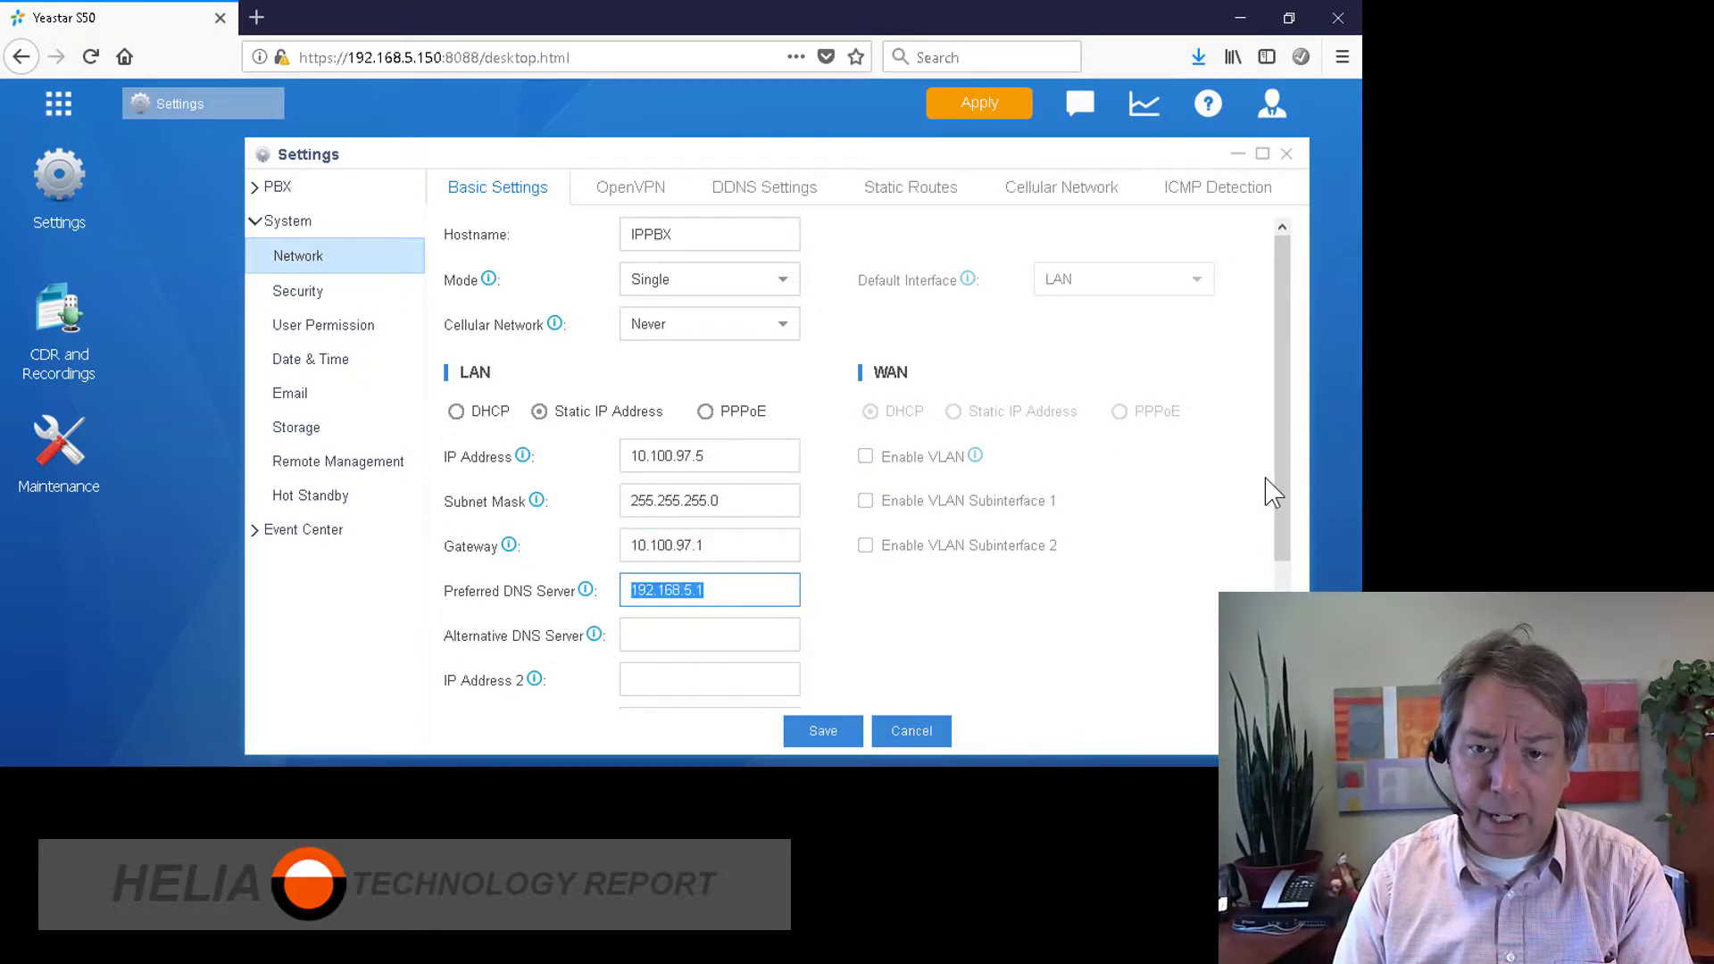
{"action": "type", "text": "4"}
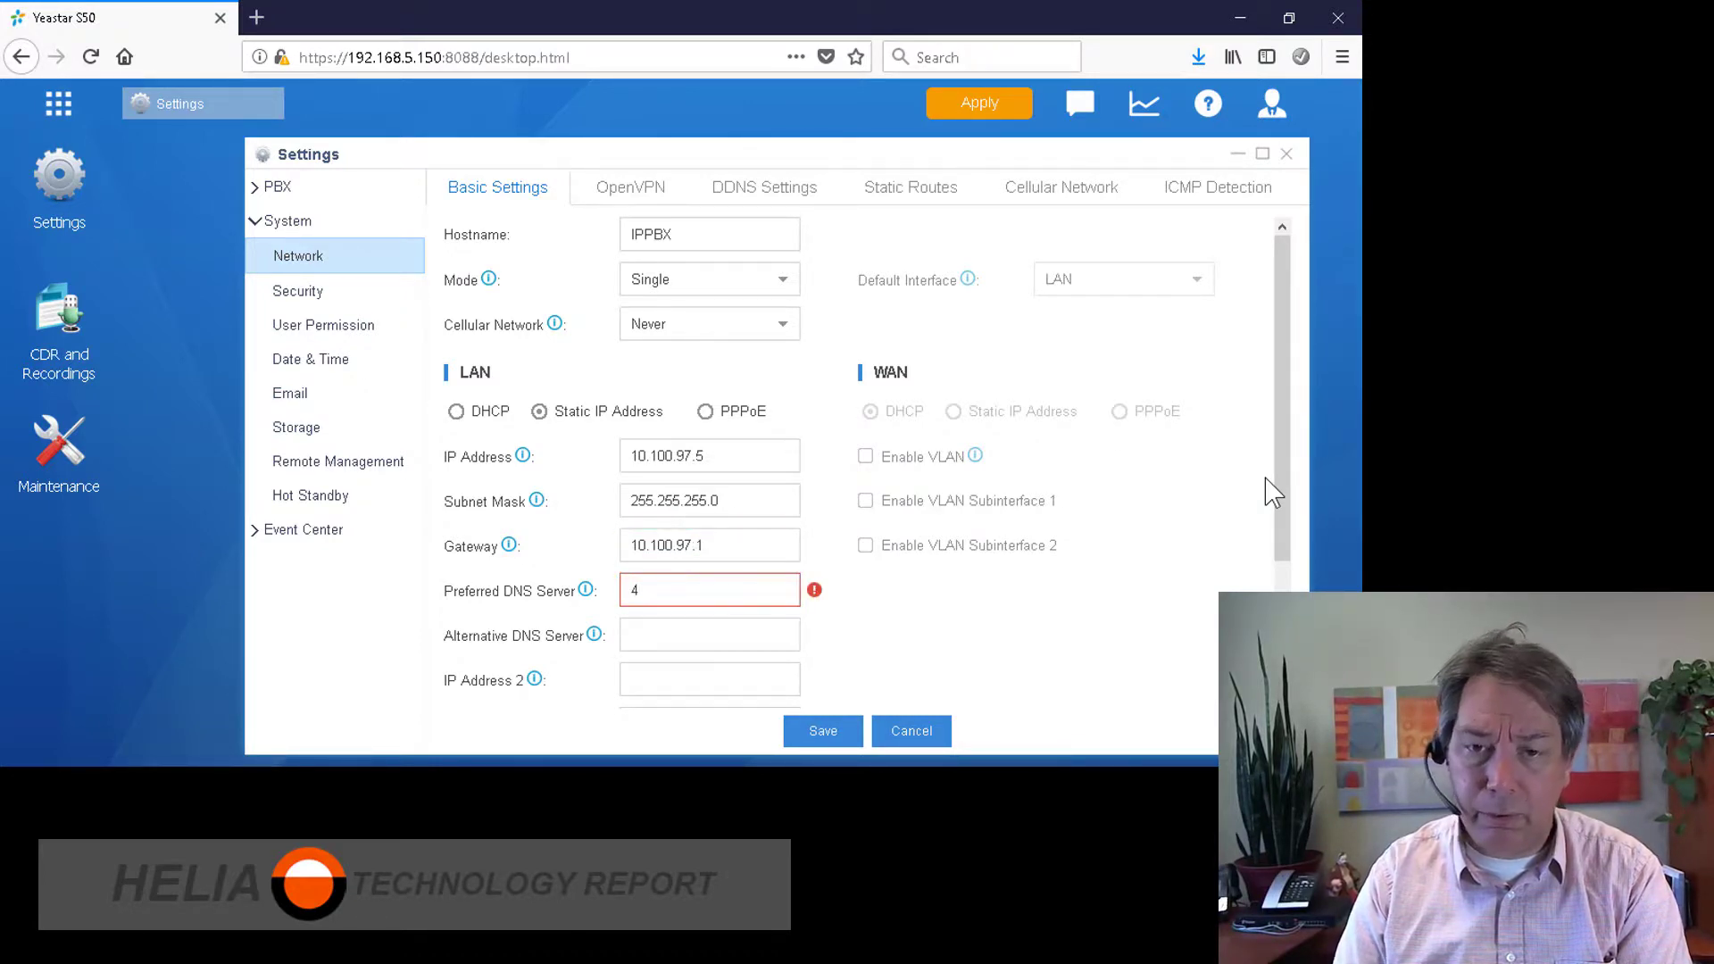
{"action": "key", "text": "BackSpace"}
{"action": "type", "text": "10."}
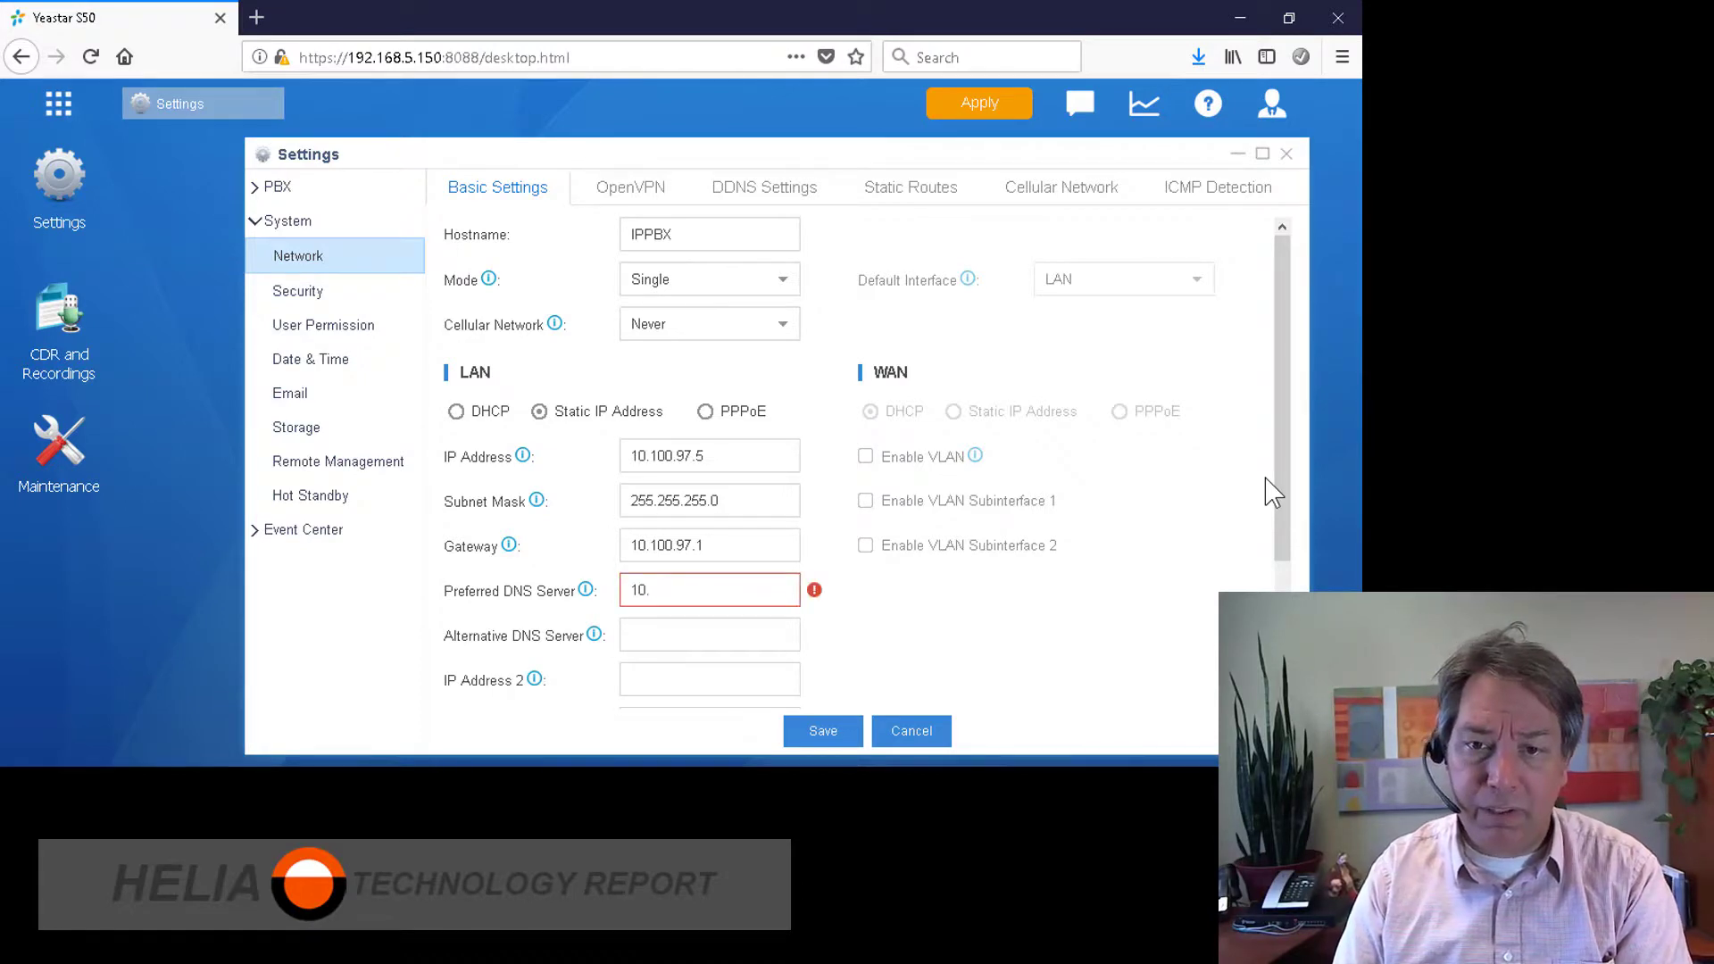
{"action": "type", "text": "100."}
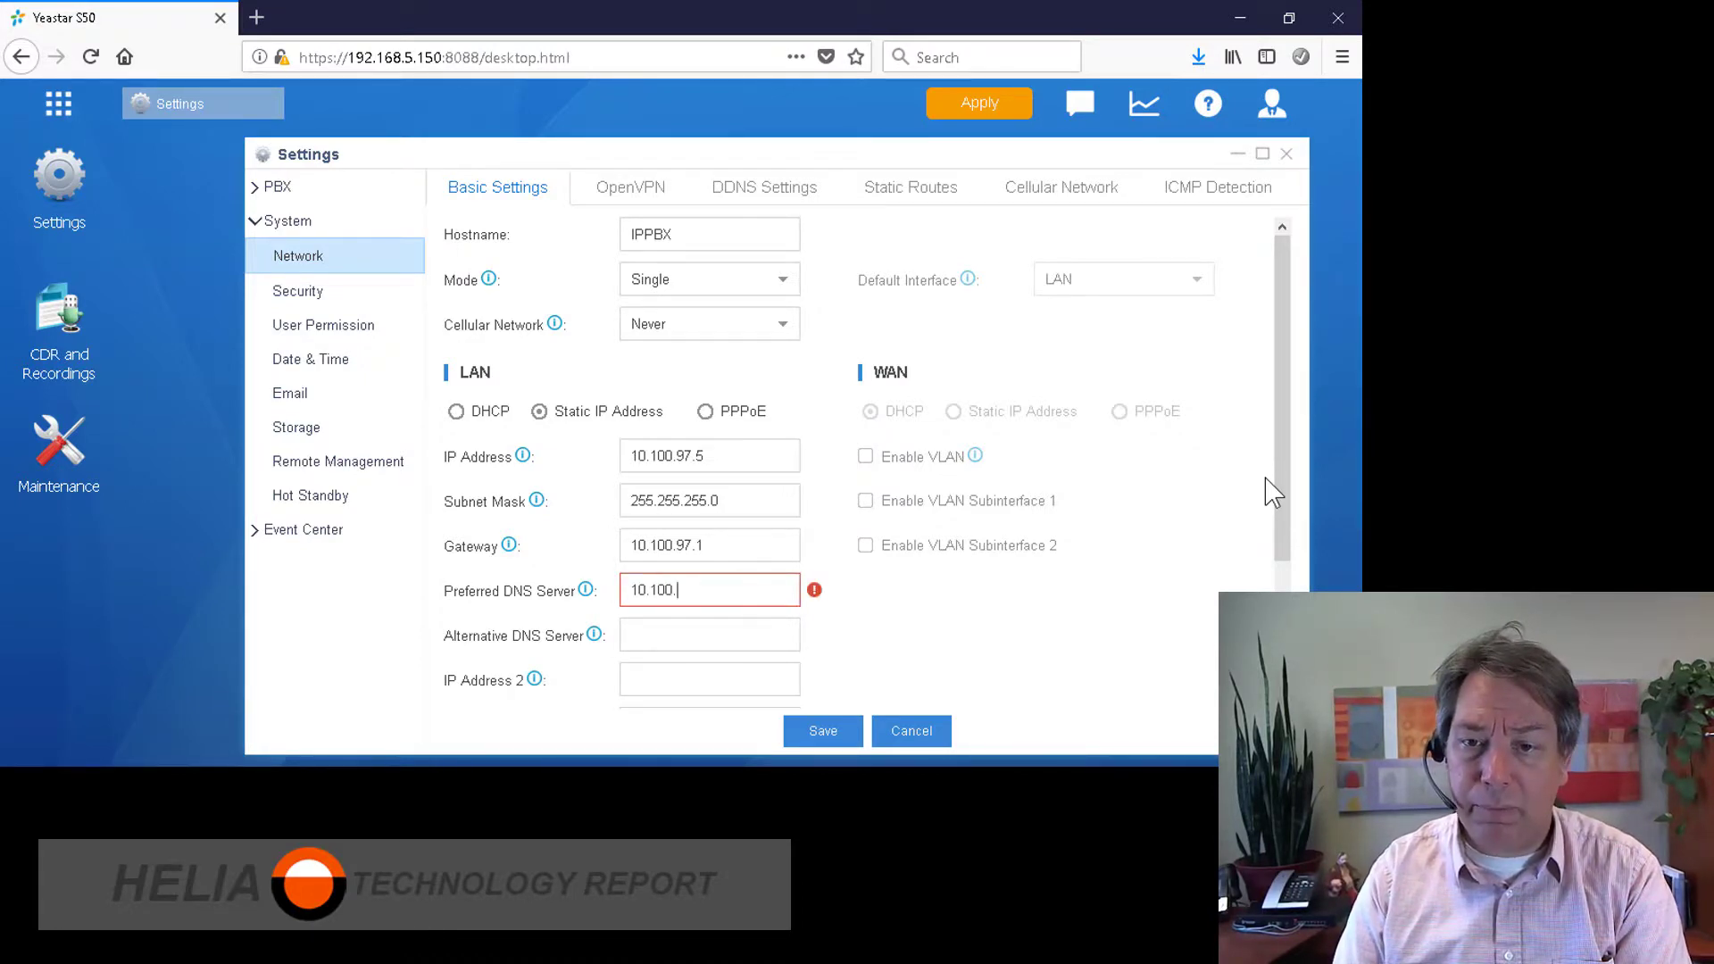
{"action": "type", "text": "97.1"}
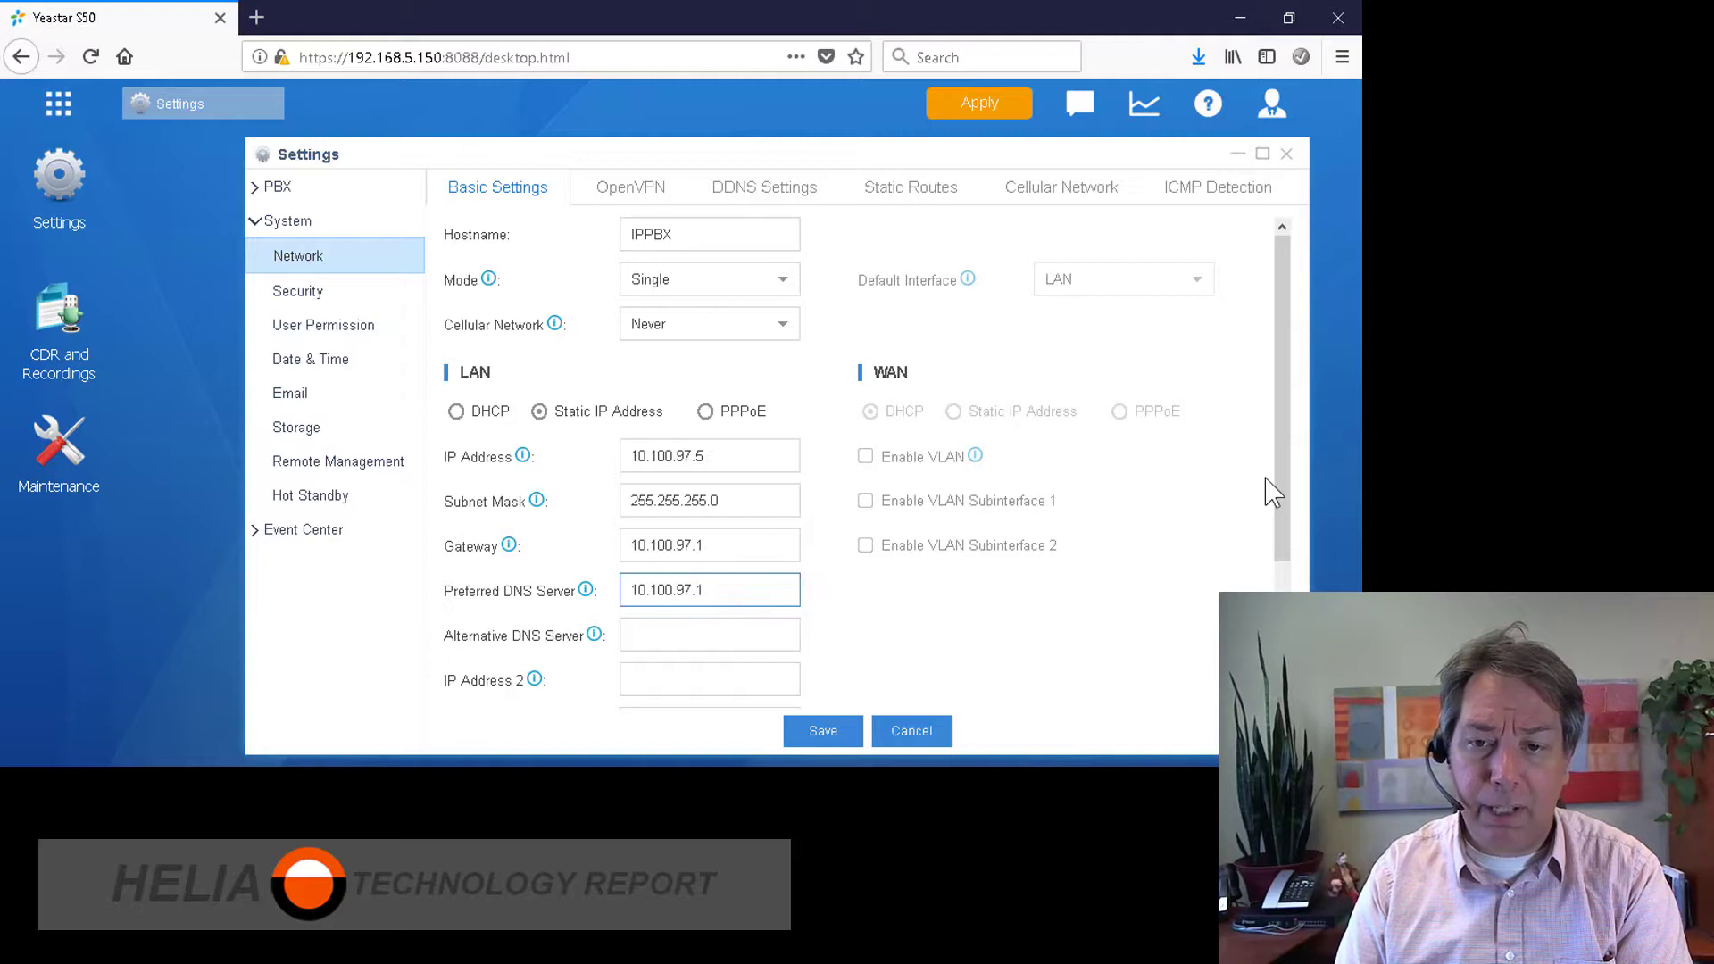
{"action": "key", "text": "Tab"}
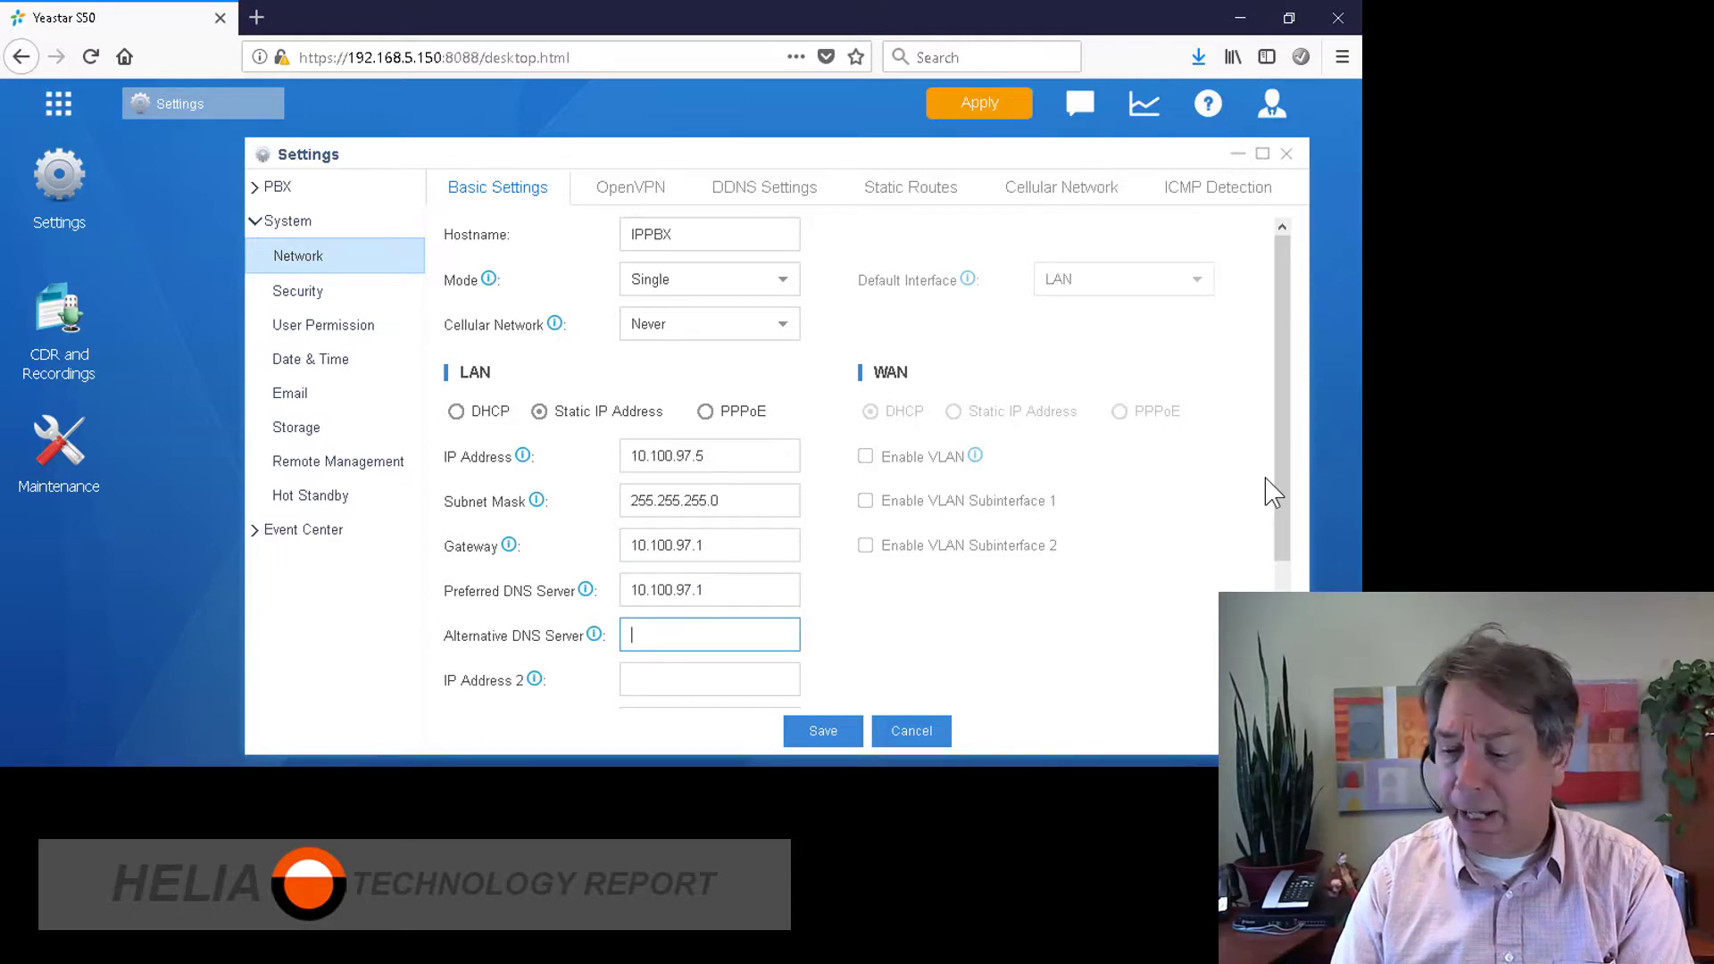
{"action": "type", "text": "8.8.8.8"}
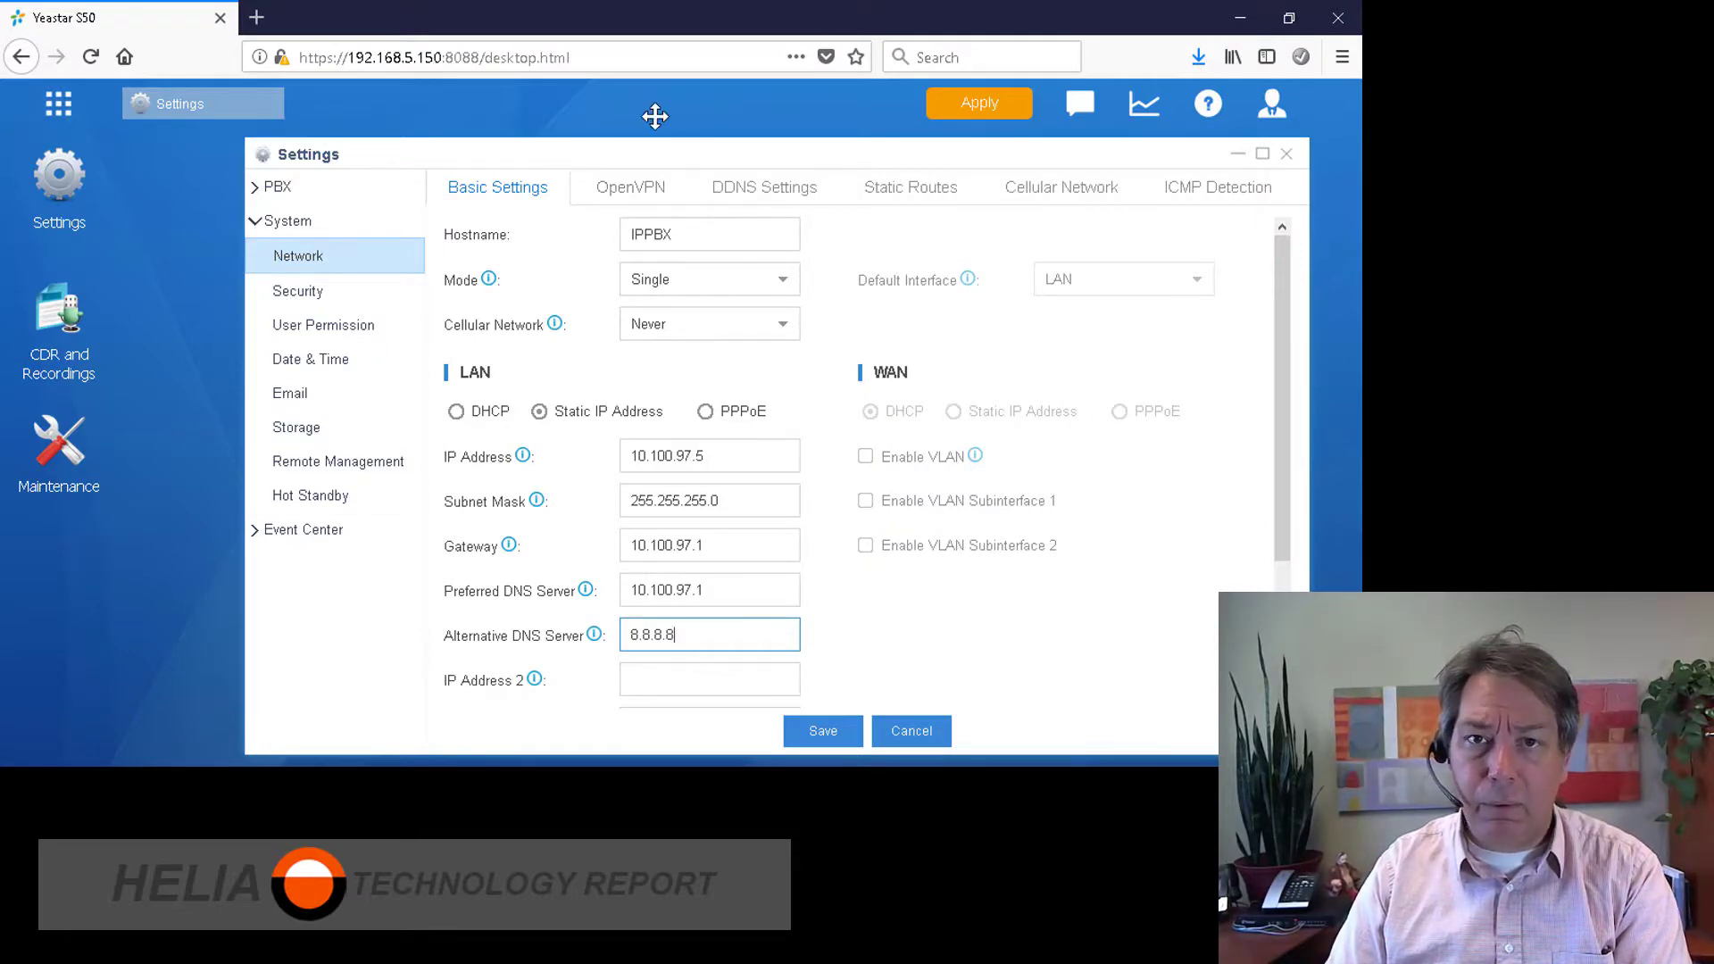
{"action": "left_click", "coordinate": [632, 196]}
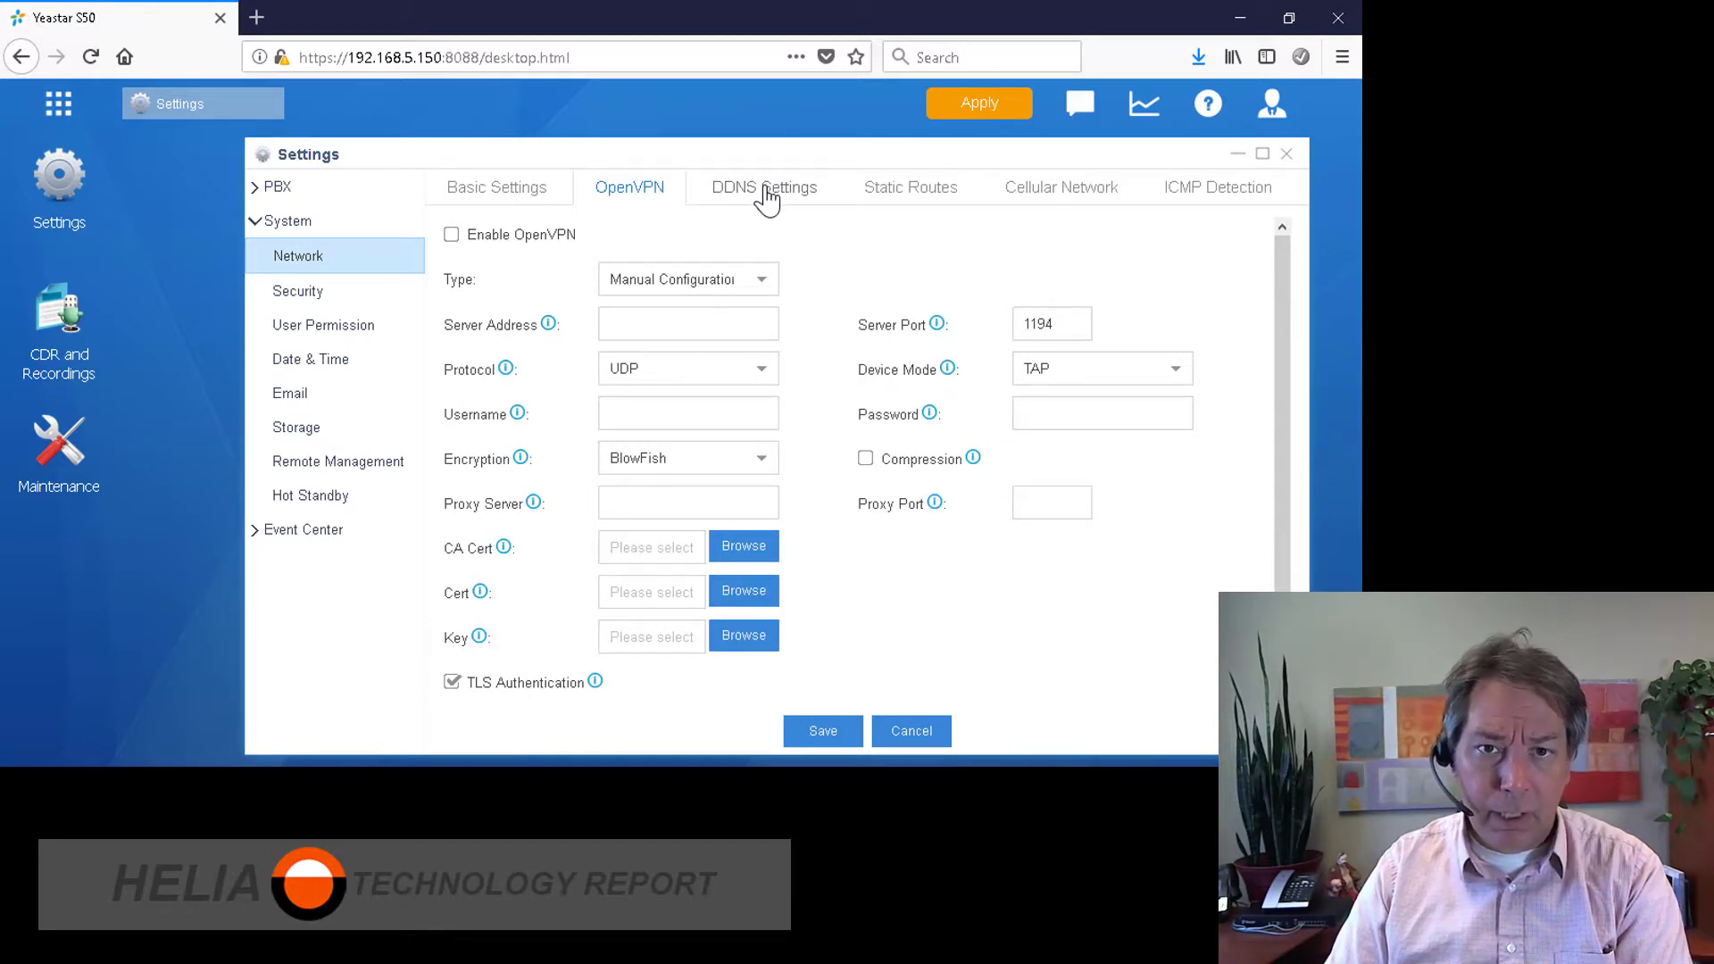
{"action": "left_click", "coordinate": [540, 202]}
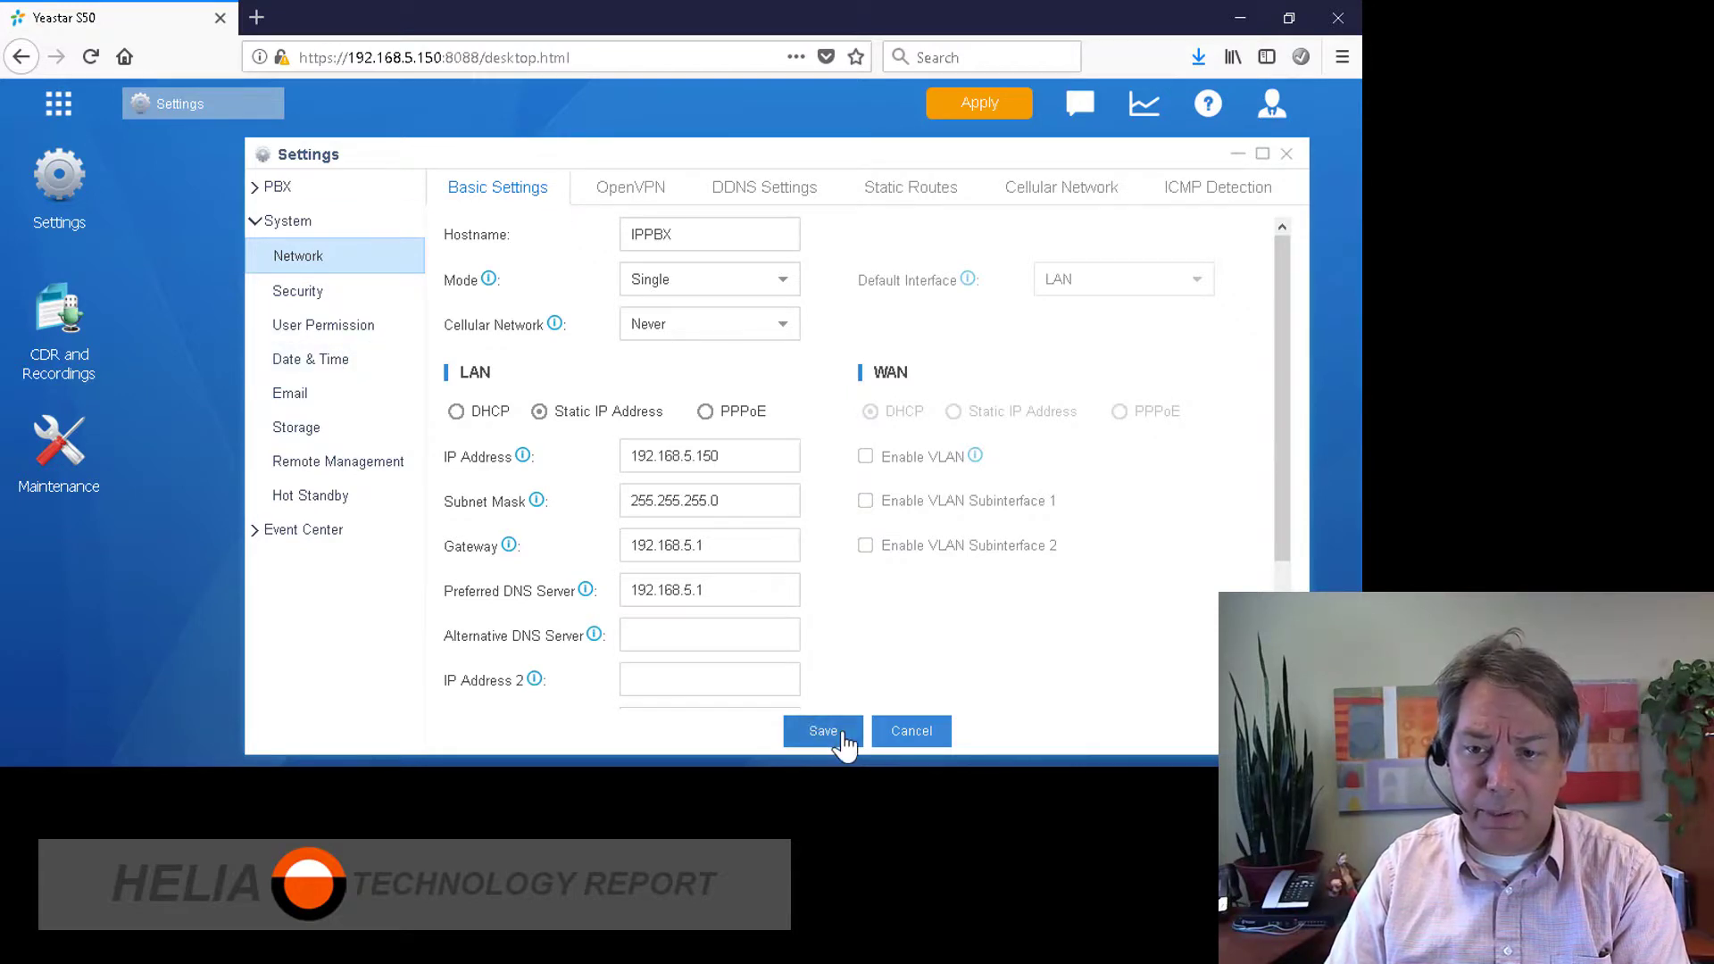
Step: Set the time zone to -7 Canada (Edmonton, Calgary) with automatic daylight saving
{"action": "left_click", "coordinate": [321, 362]}
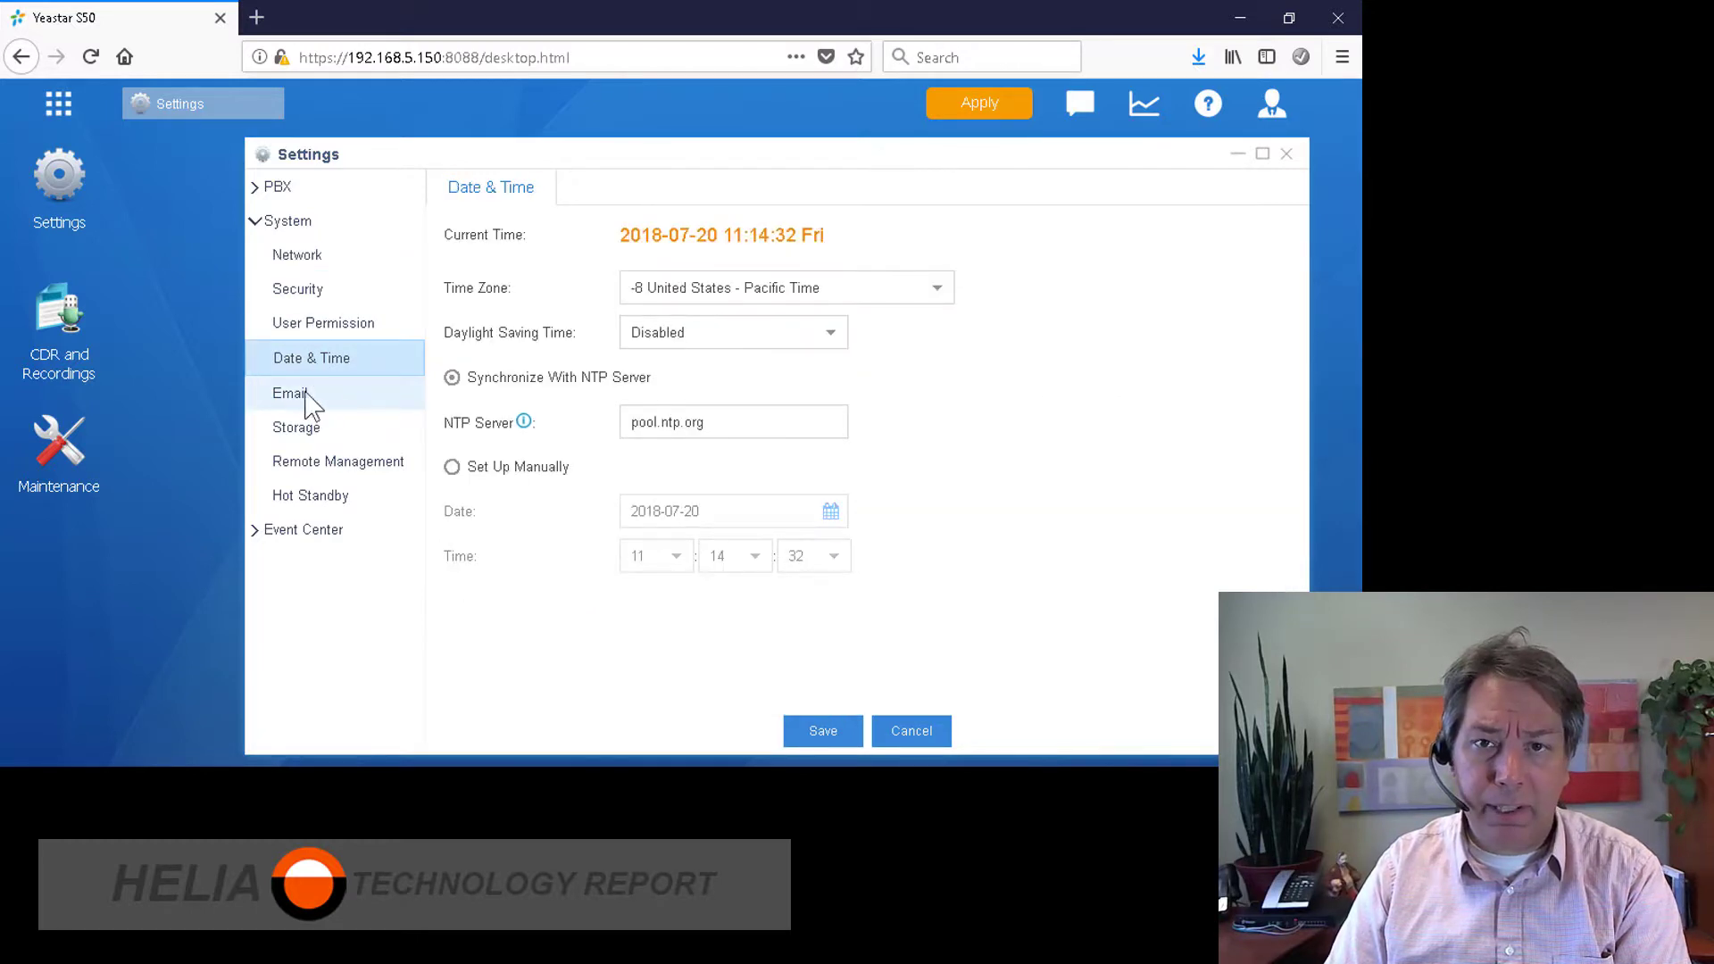
{"action": "left_click", "coordinate": [939, 293]}
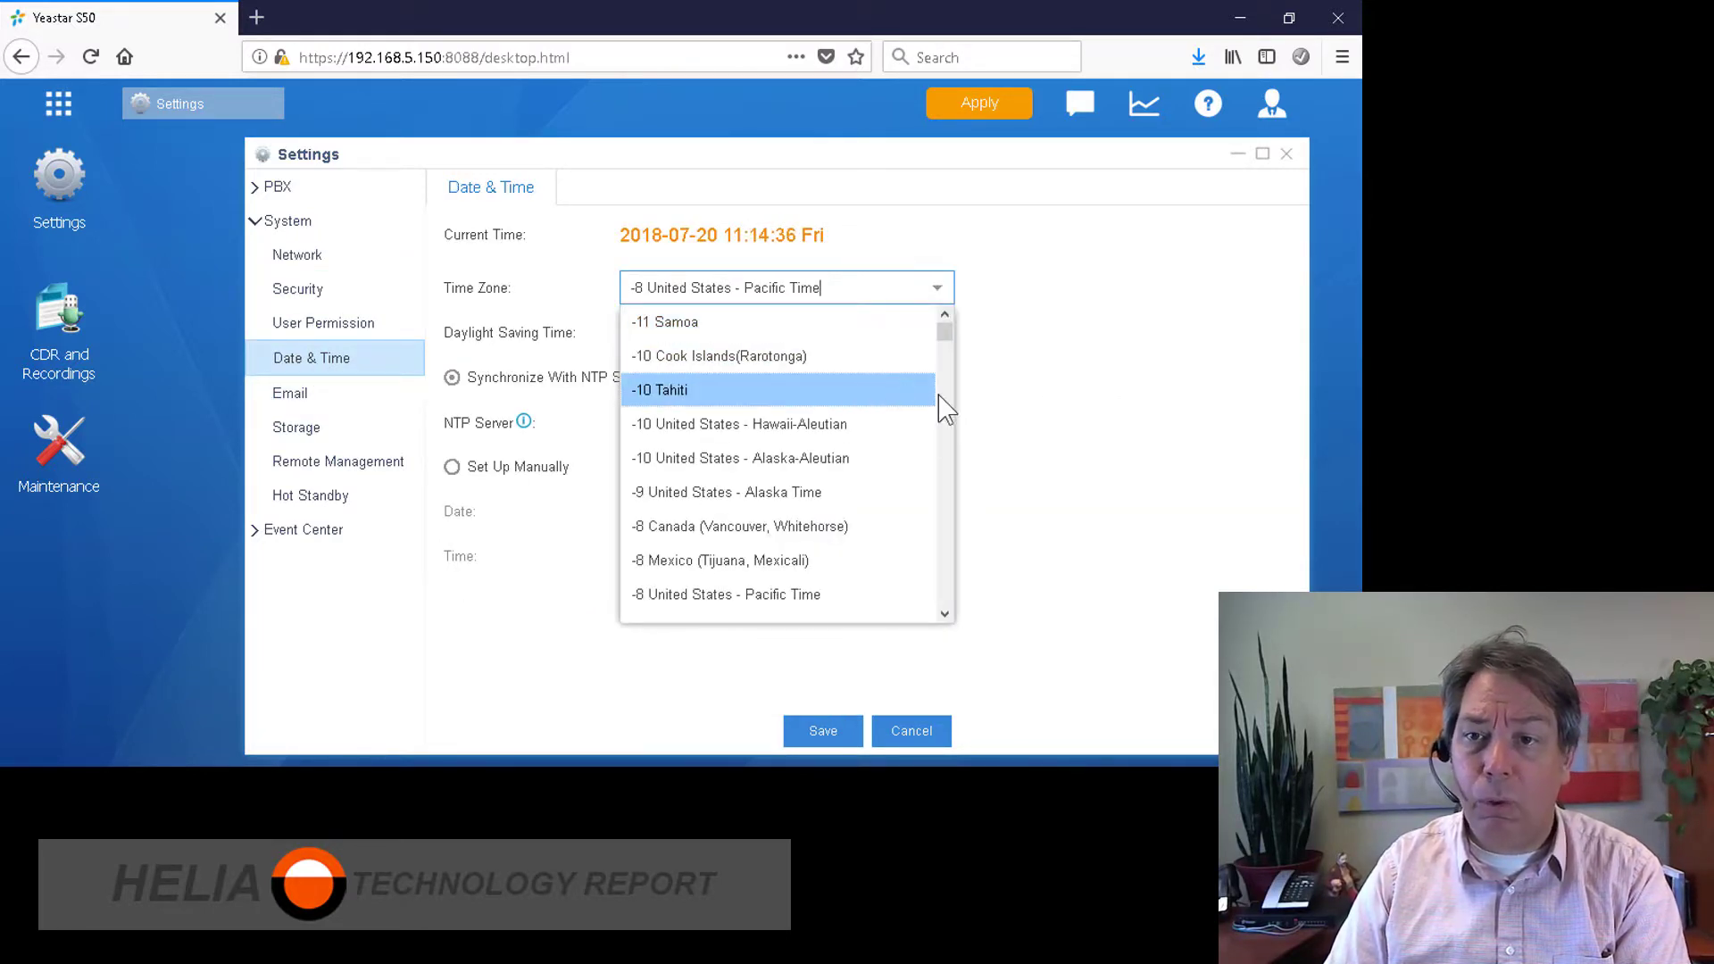
{"action": "left_click", "coordinate": [945, 614]}
{"action": "left_click", "coordinate": [945, 614]}
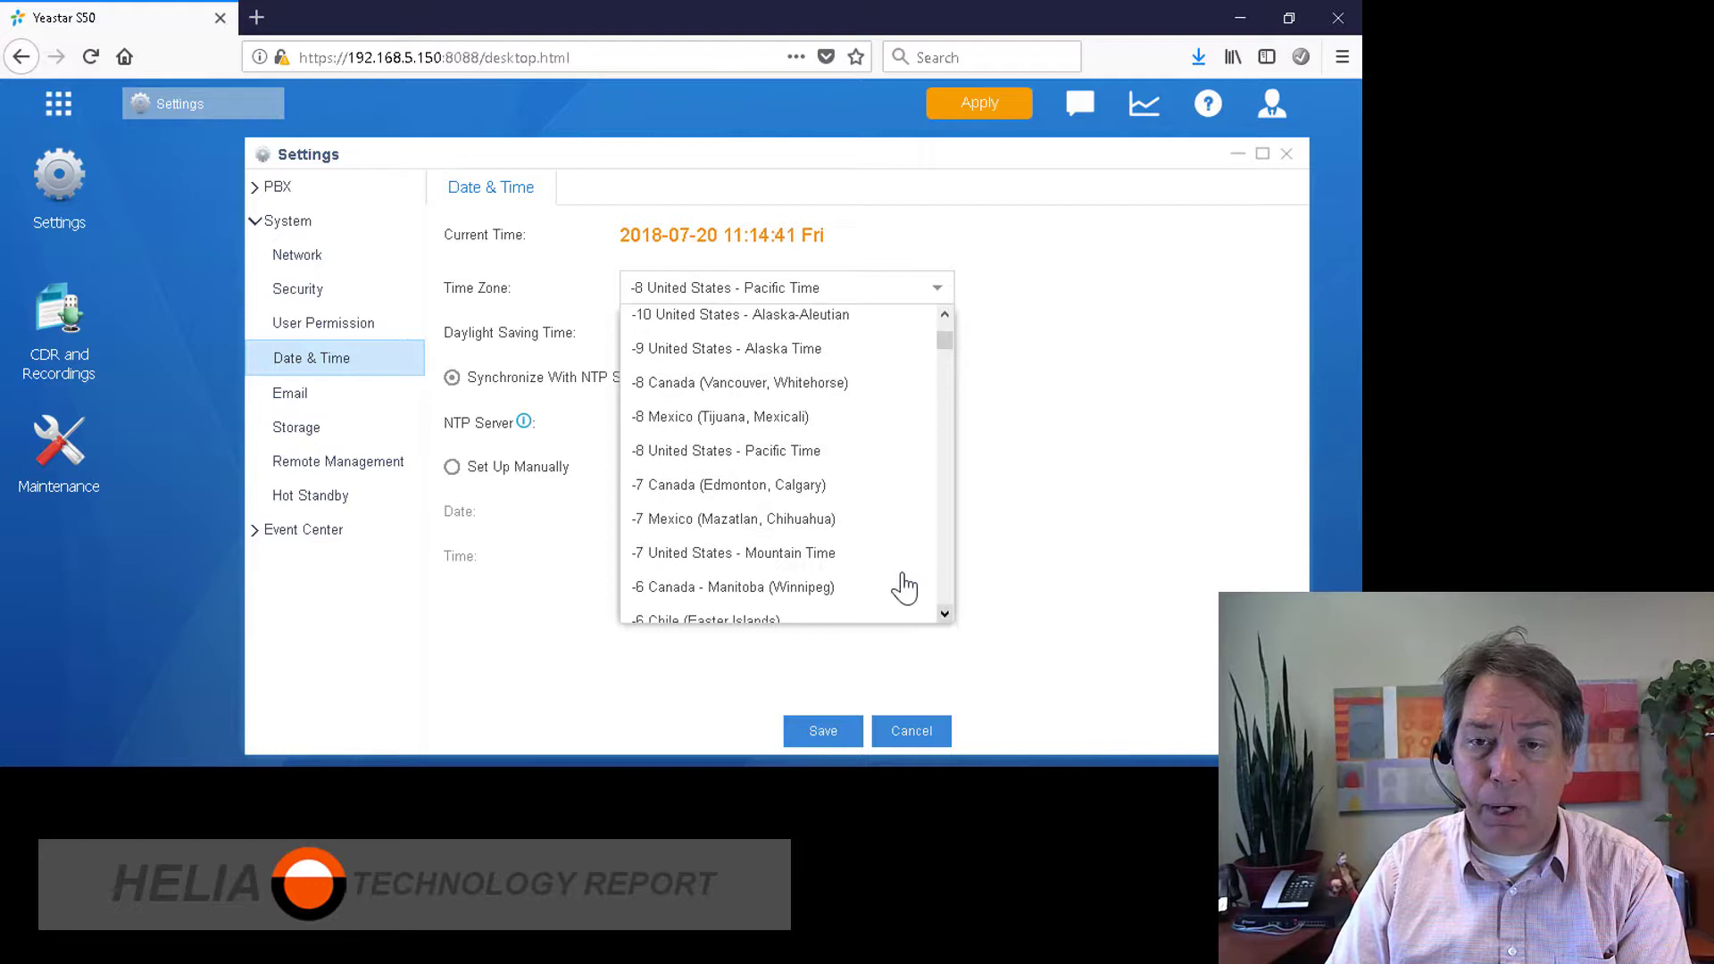
{"action": "left_click", "coordinate": [750, 486]}
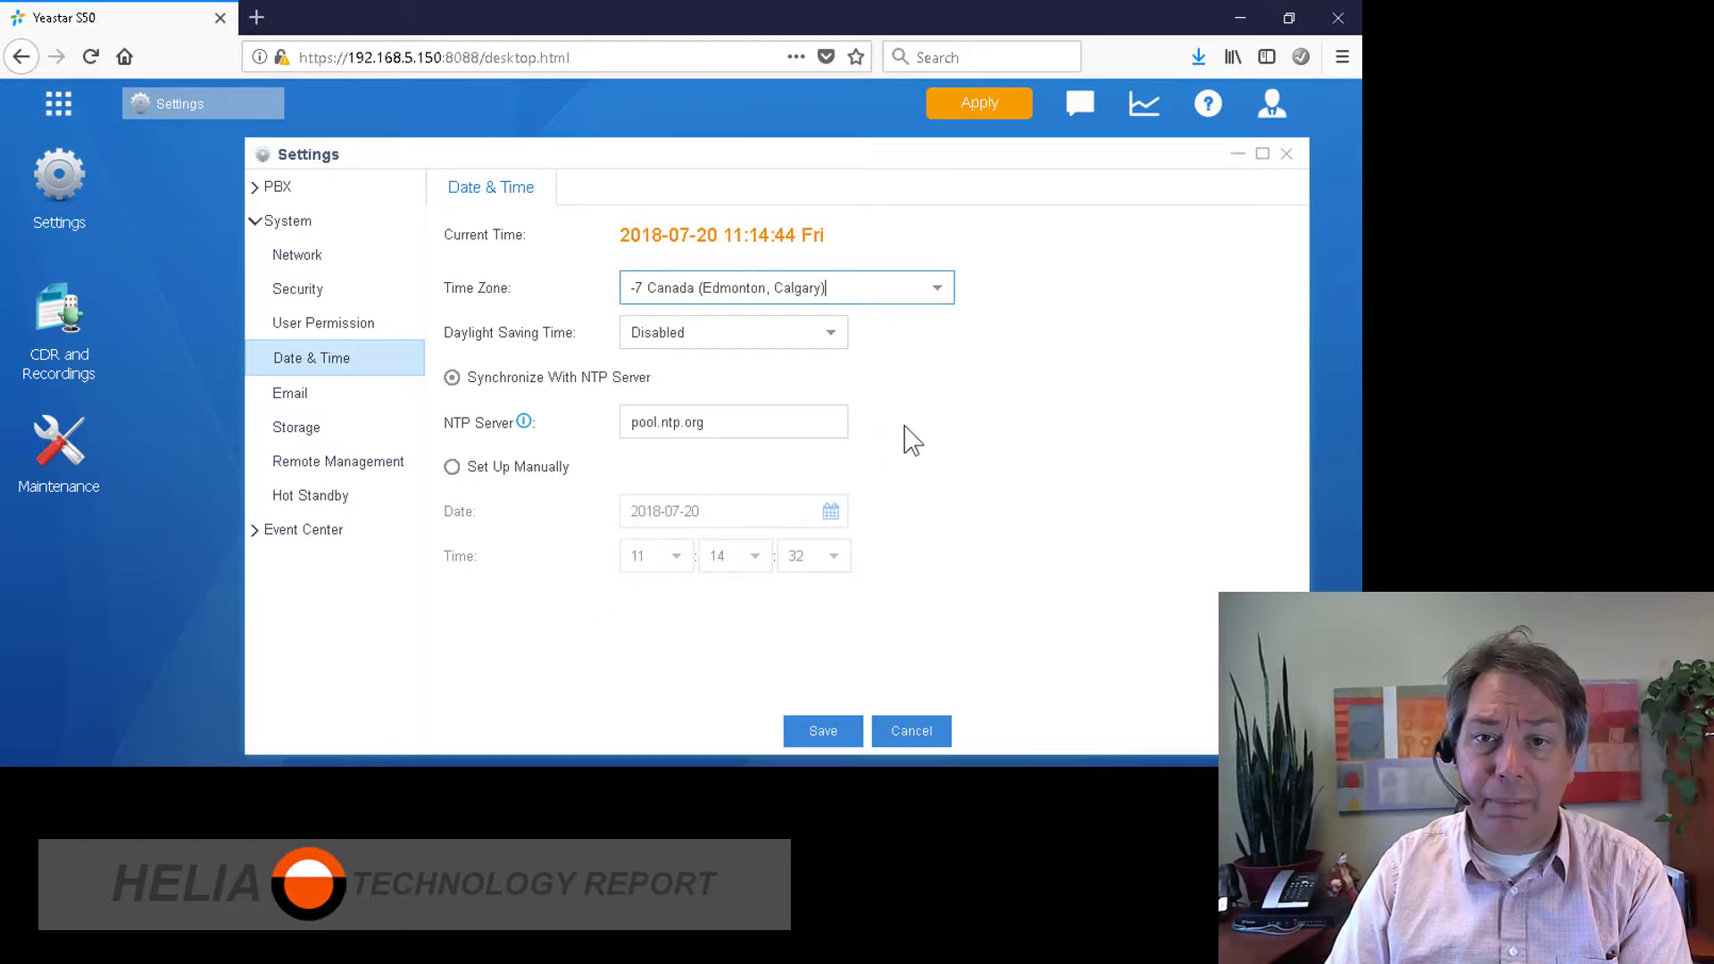
{"action": "left_click", "coordinate": [827, 334]}
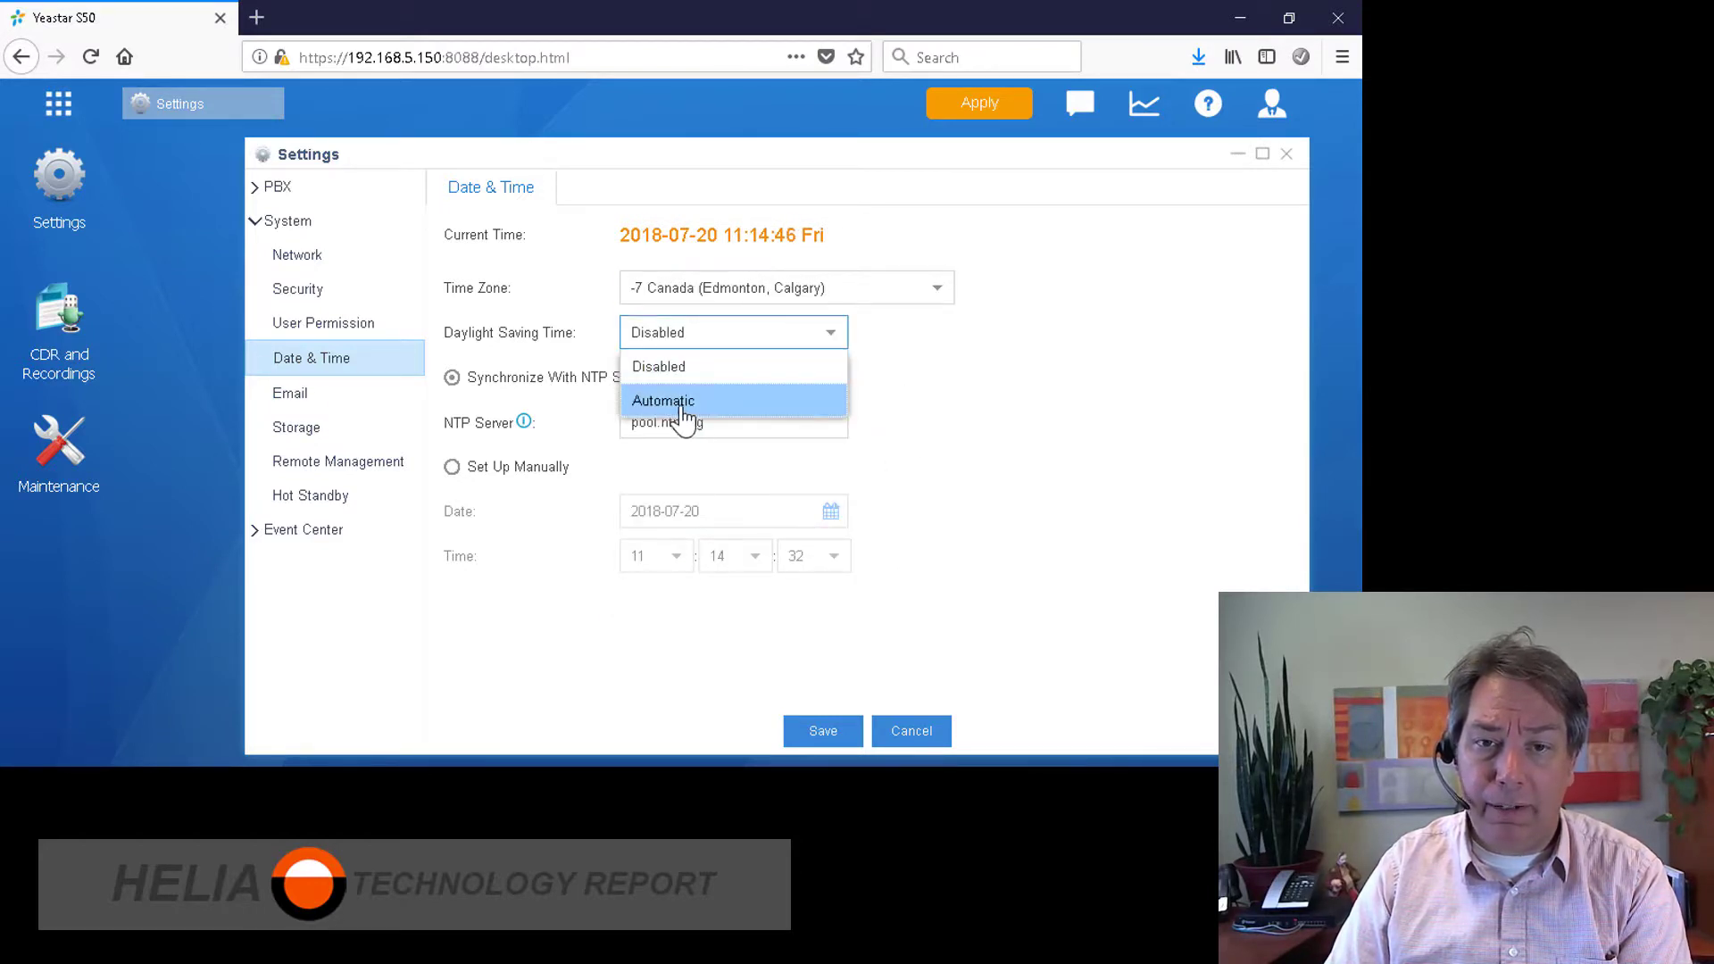
{"action": "left_click", "coordinate": [684, 406]}
Step: Change the NTP server to ca.pool.ntp.org, save, and dismiss the reboot prompt
{"action": "left_click", "coordinate": [739, 426]}
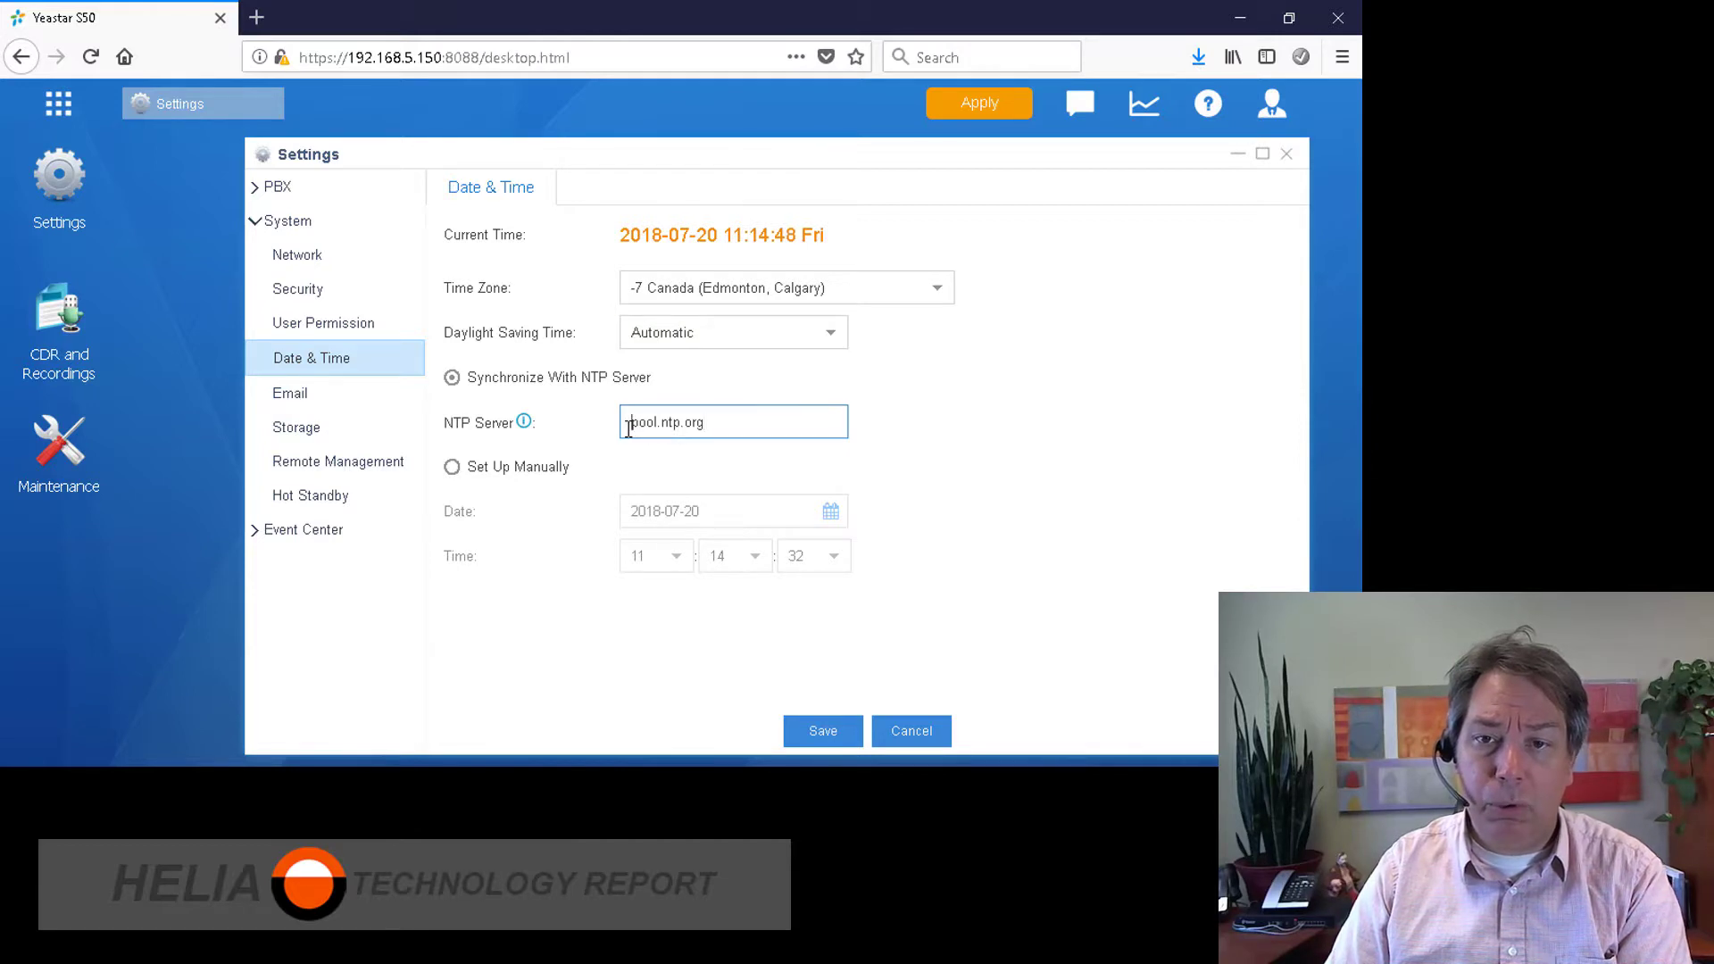
{"action": "type", "text": "ca."}
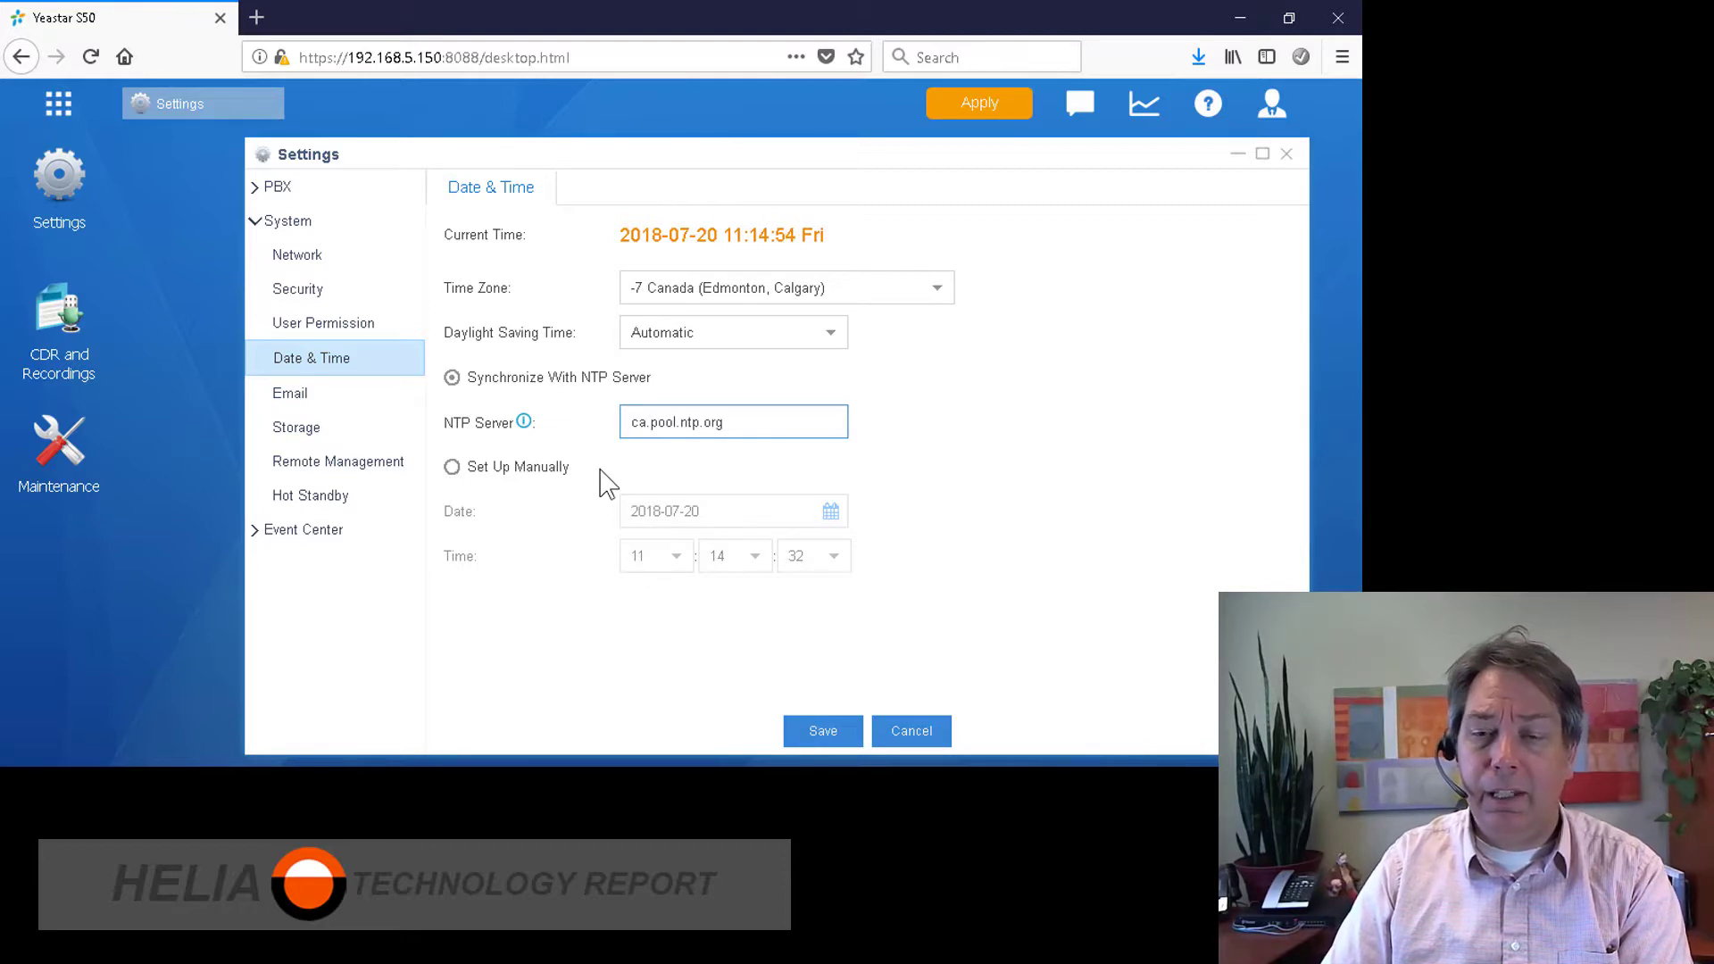
{"action": "left_click", "coordinate": [818, 730]}
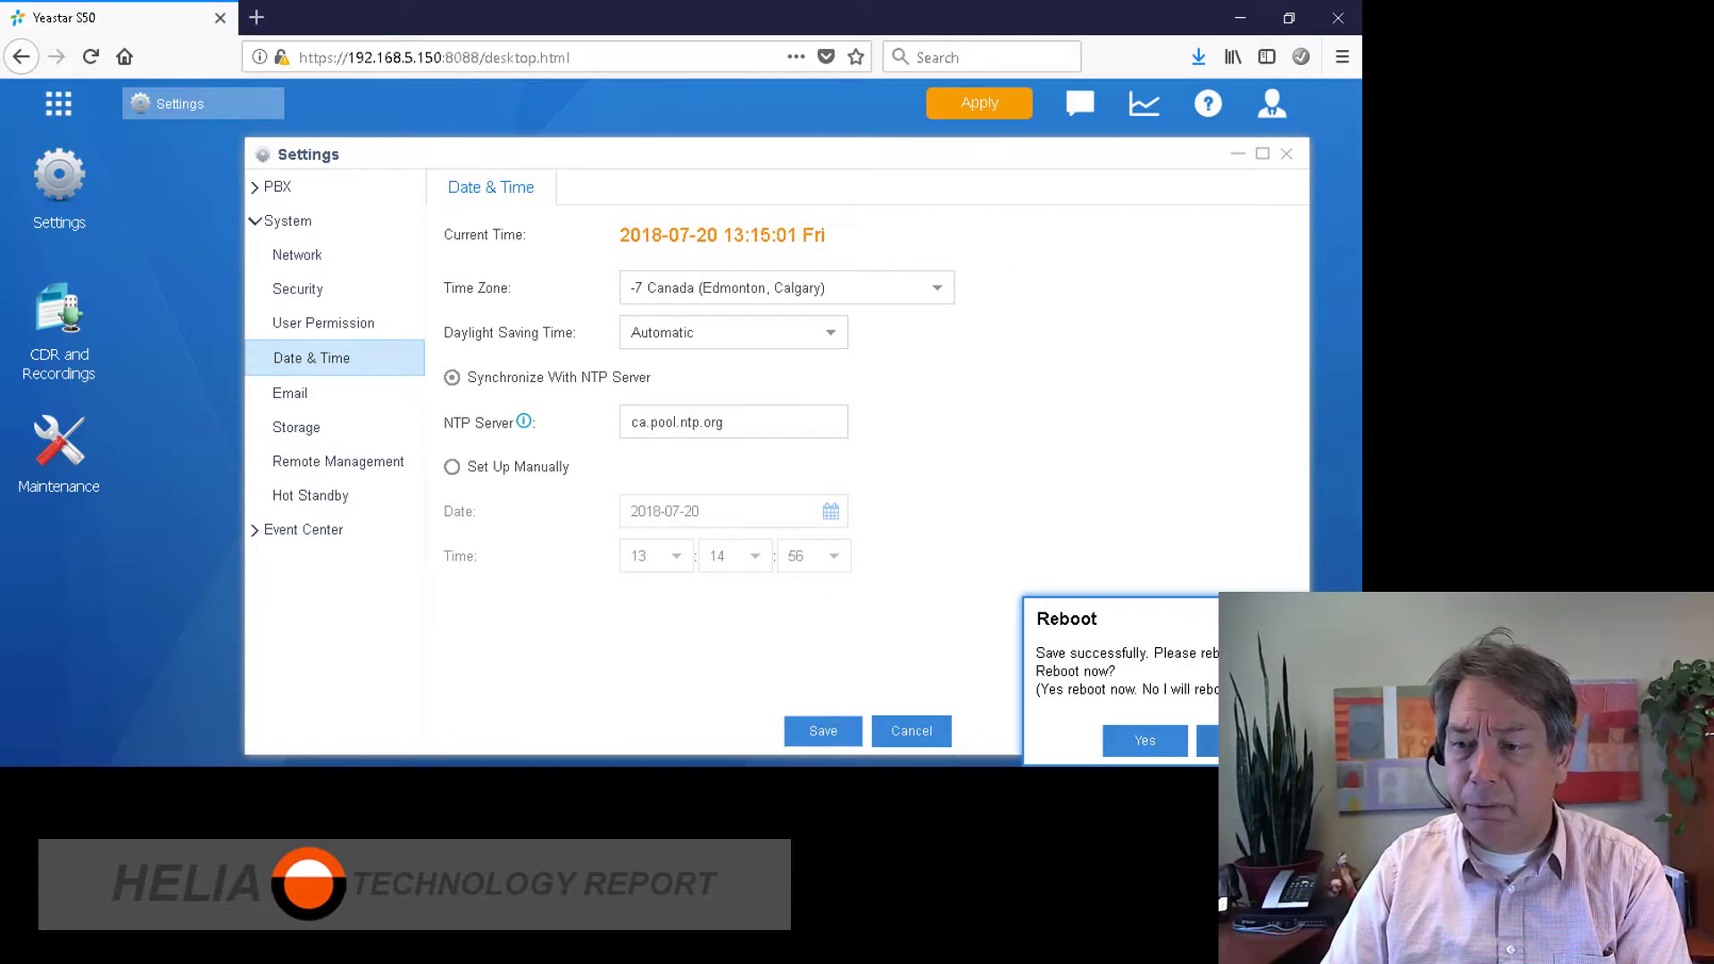
{"action": "left_click", "coordinate": [1237, 740]}
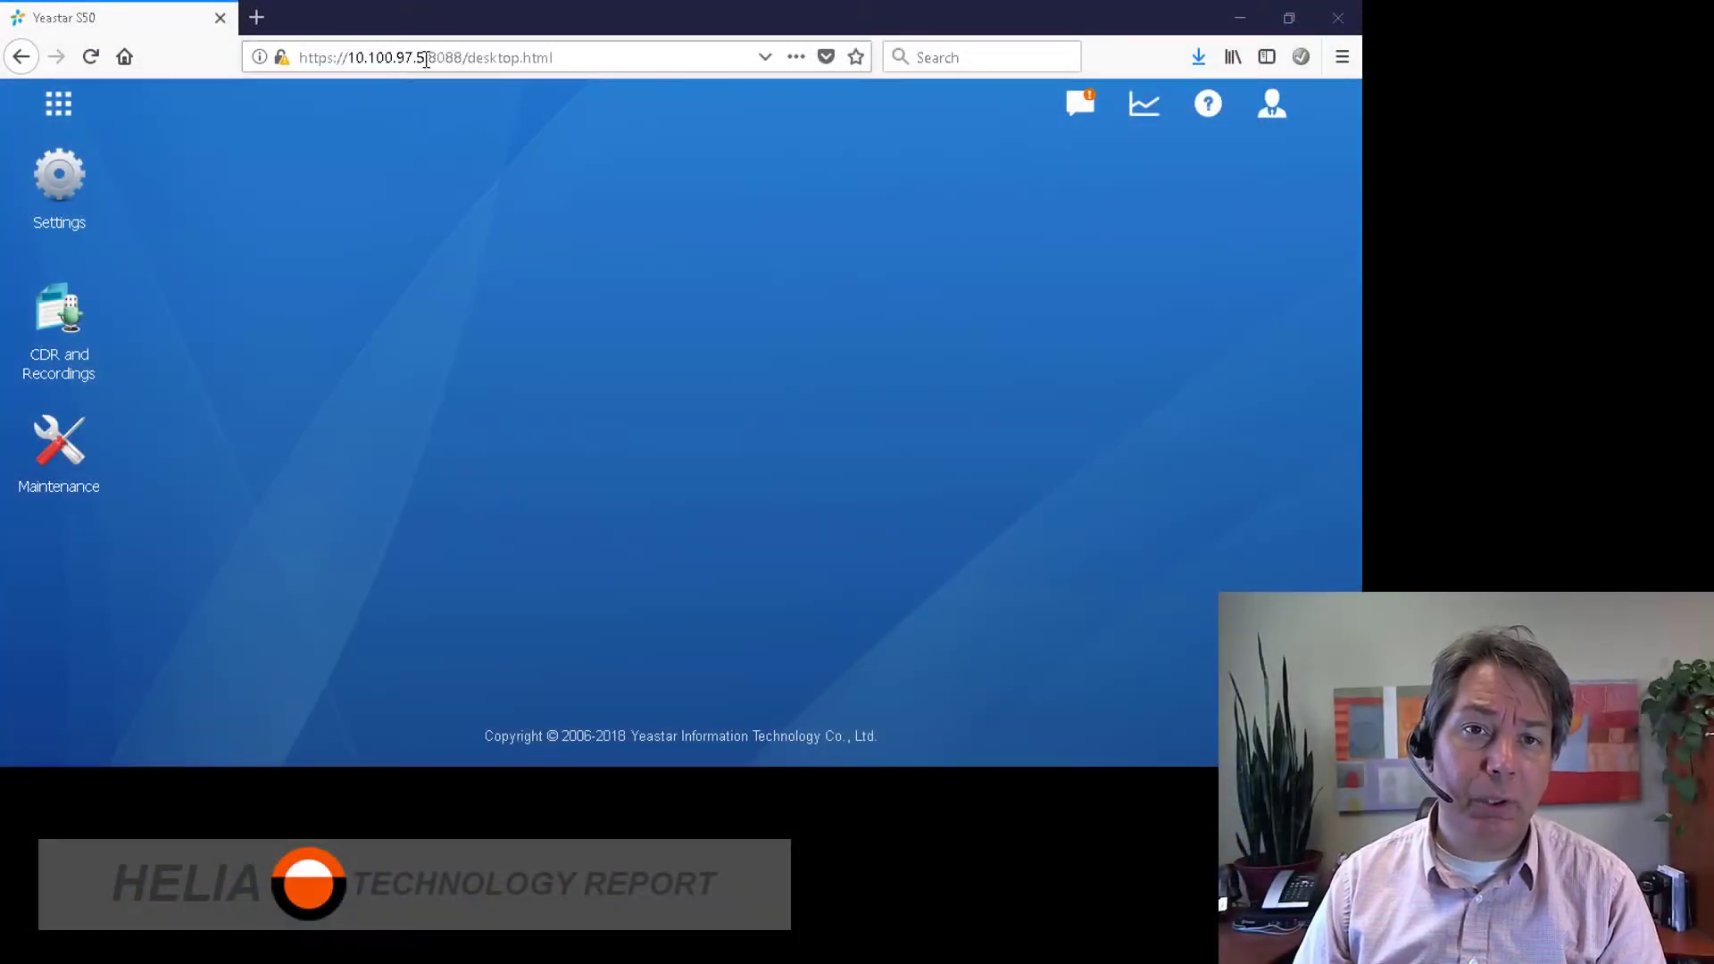
Step: Highlight the new host address 10.100.97.5 in the browser's address bar
{"action": "left_click_drag", "start_coordinate": [426, 59], "coordinate": [351, 64]}
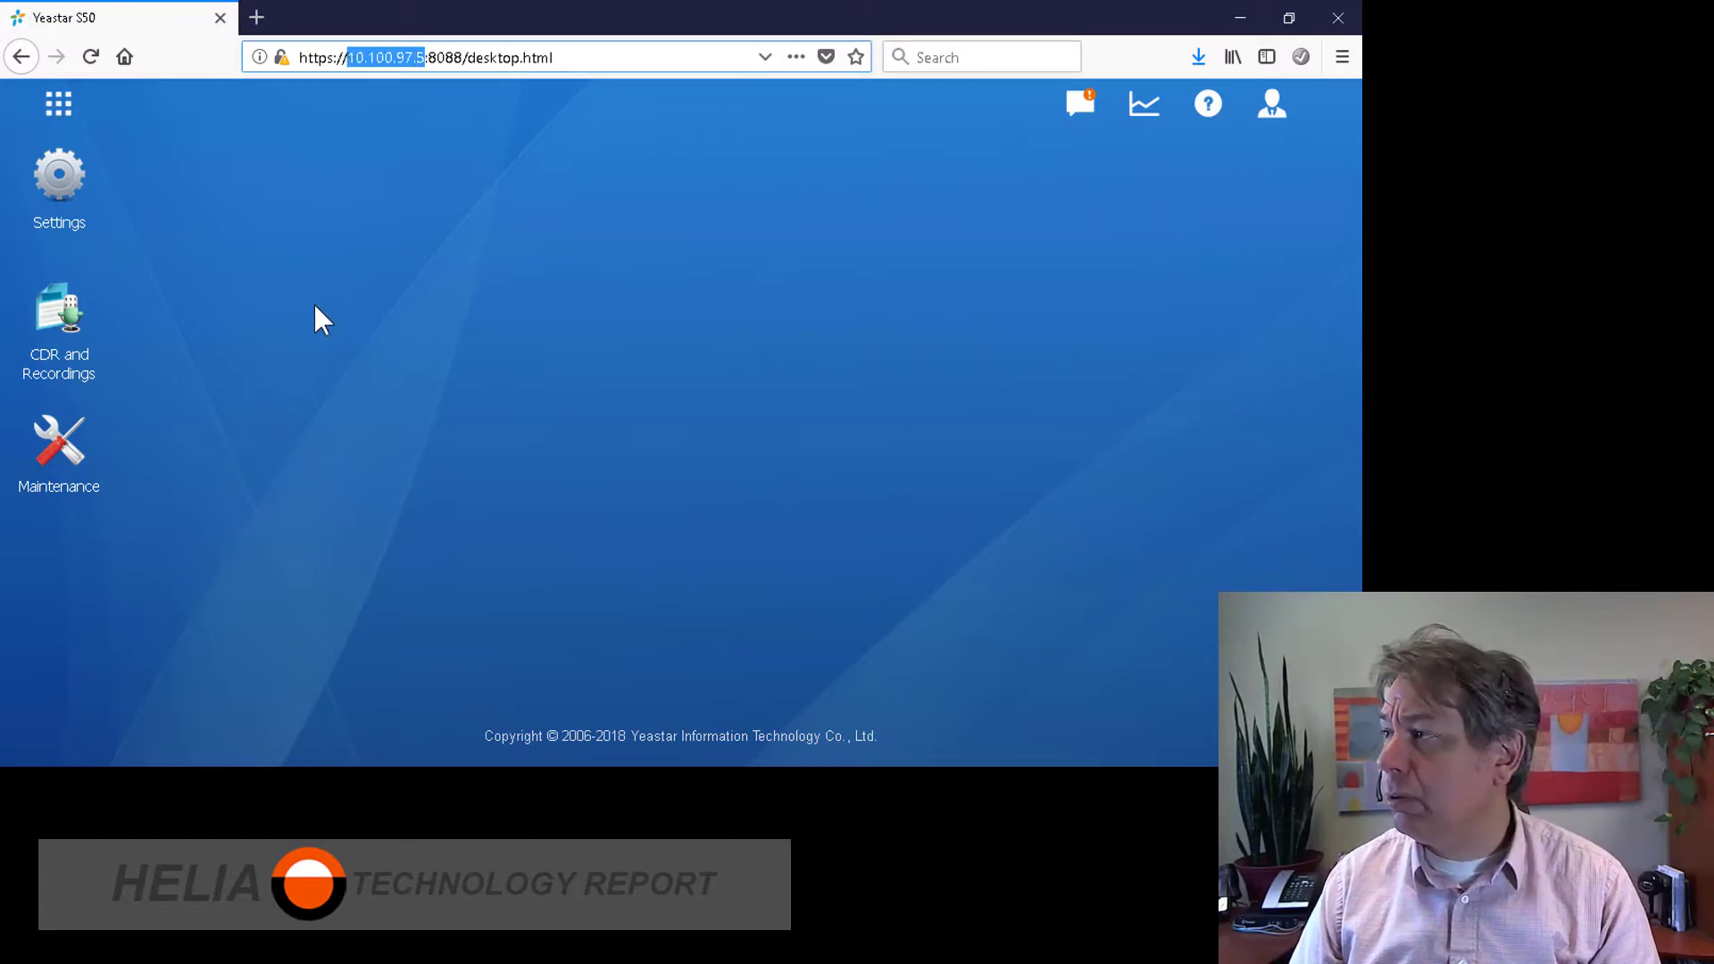
Step: Go to Voice Prompts' System Prompt list and bring up the Download Online Prompt list
{"action": "left_click", "coordinate": [56, 116]}
{"action": "left_click", "coordinate": [112, 228]}
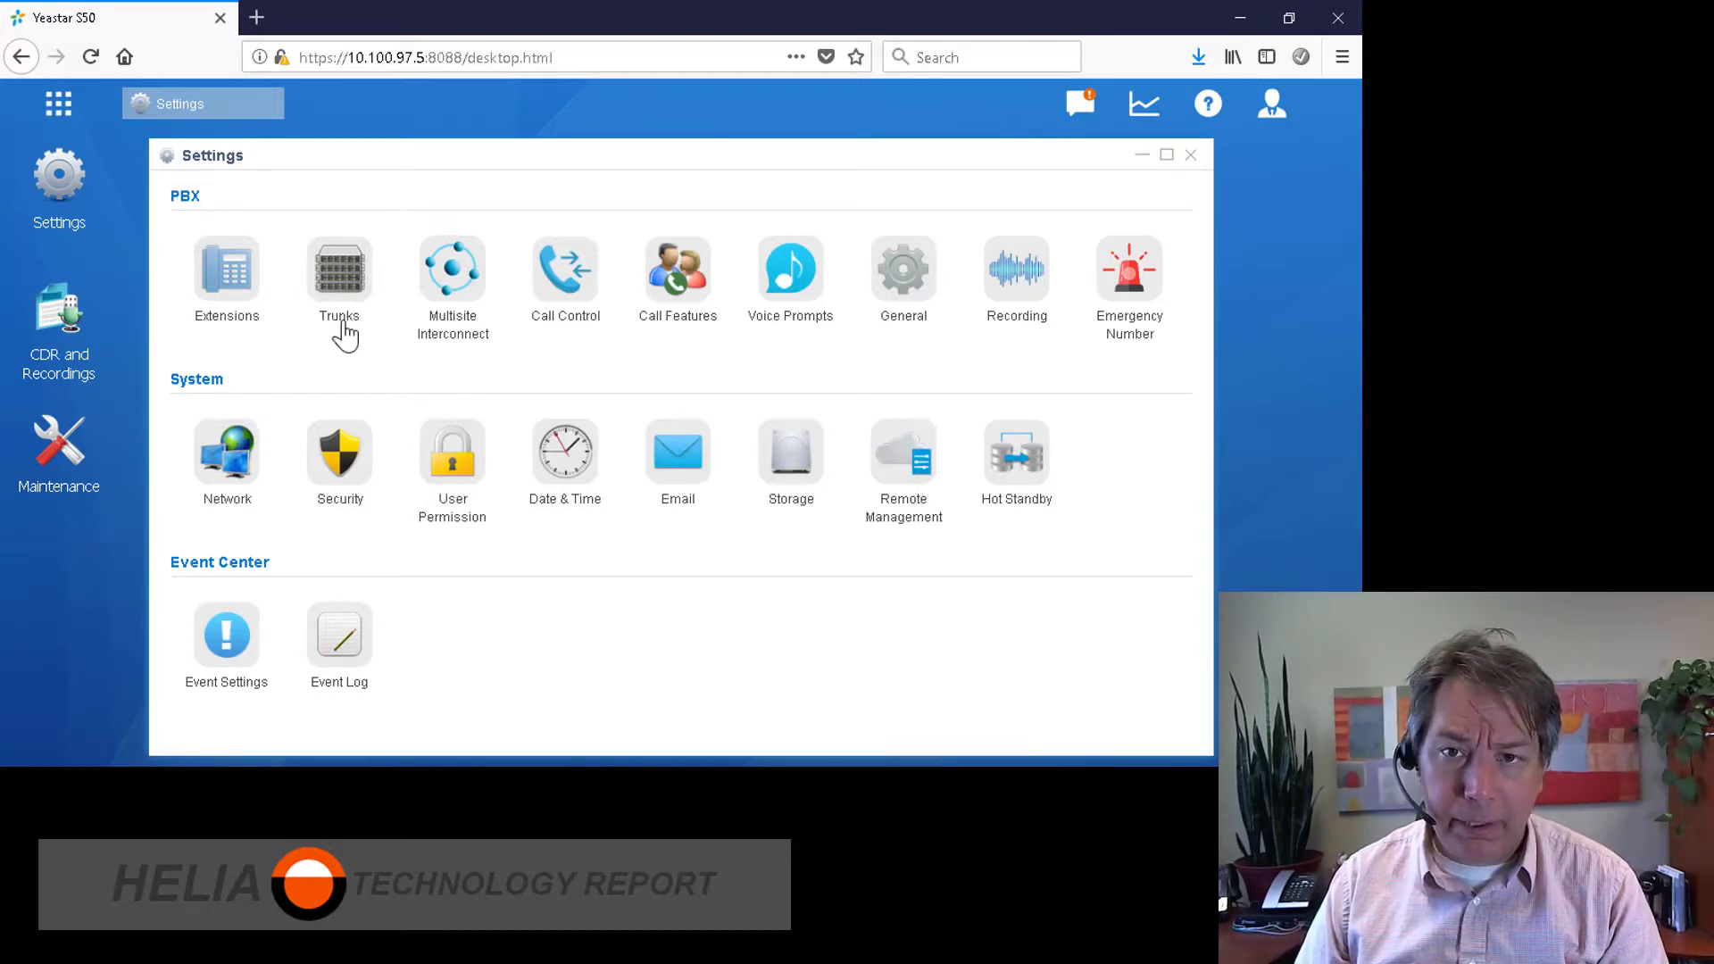
{"action": "left_click", "coordinate": [786, 277]}
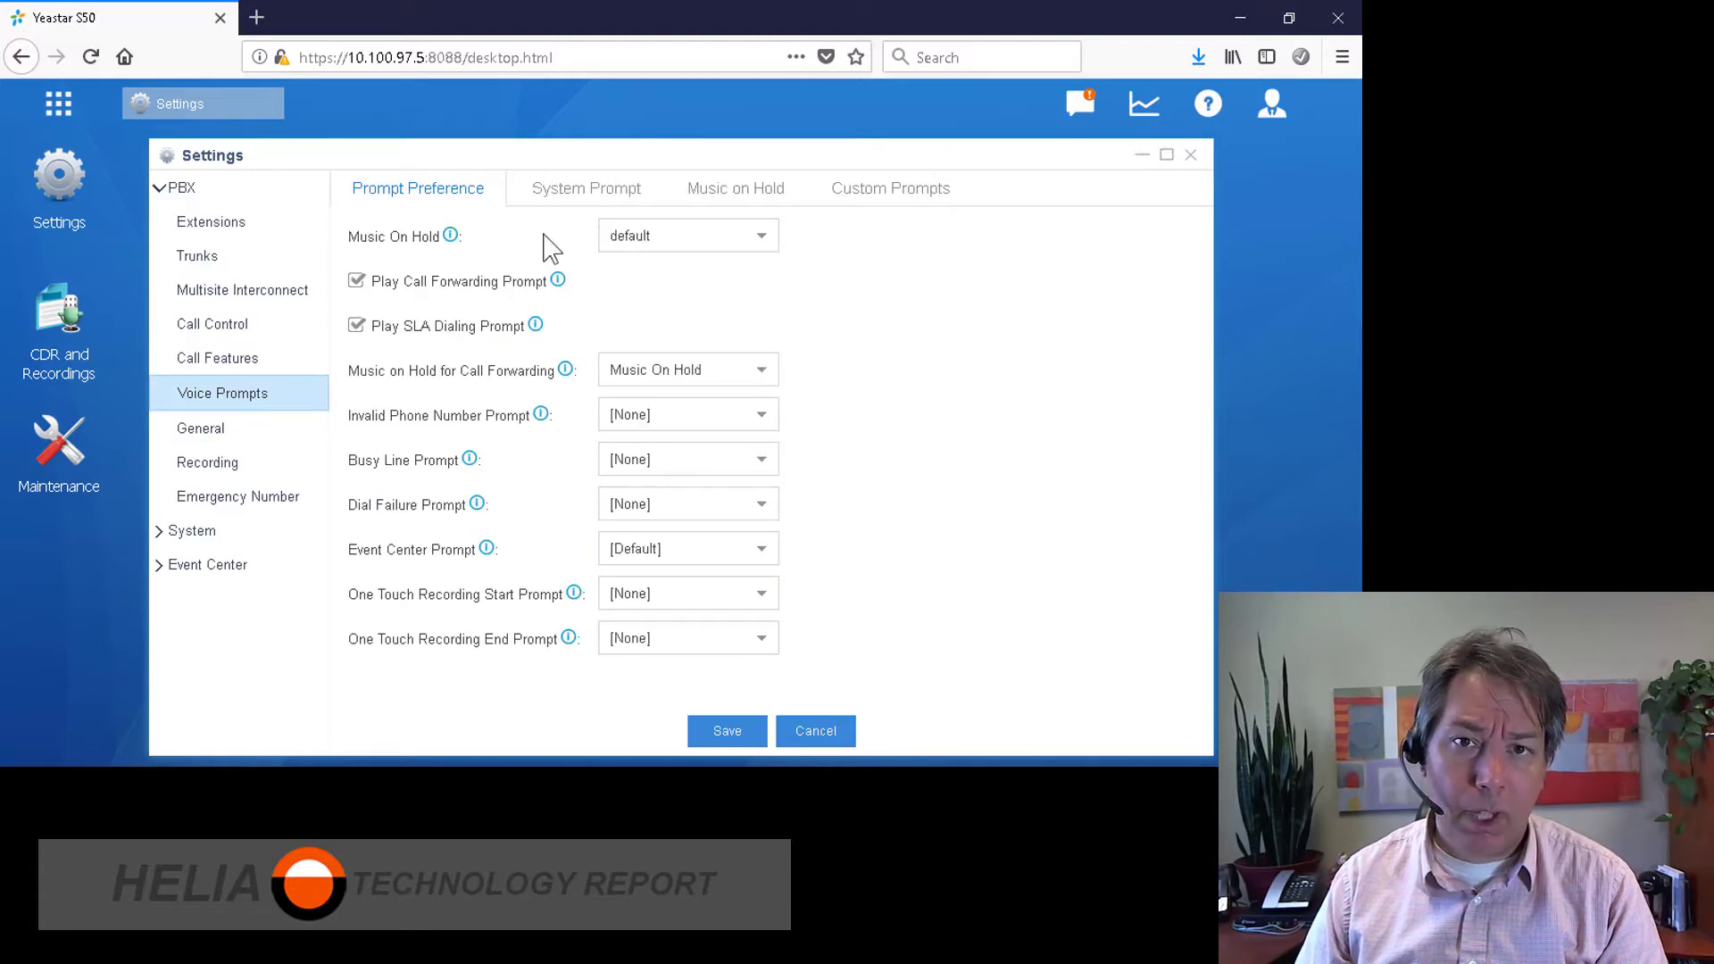
{"action": "left_click", "coordinate": [570, 197]}
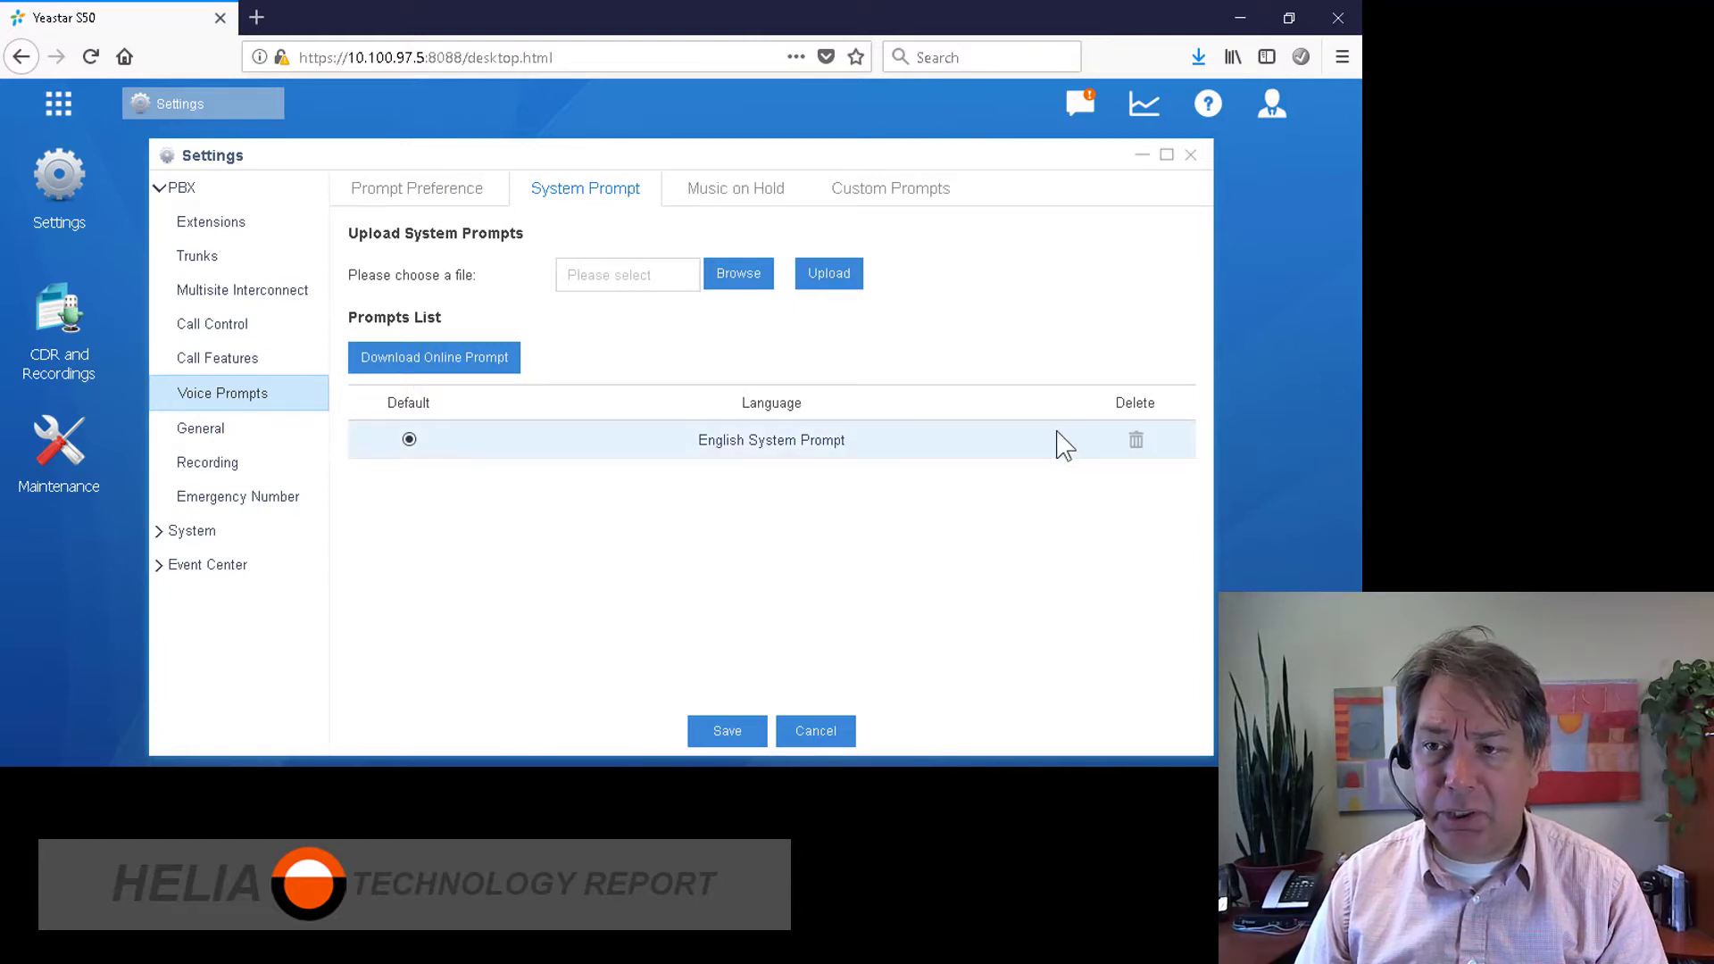
{"action": "left_click", "coordinate": [453, 366]}
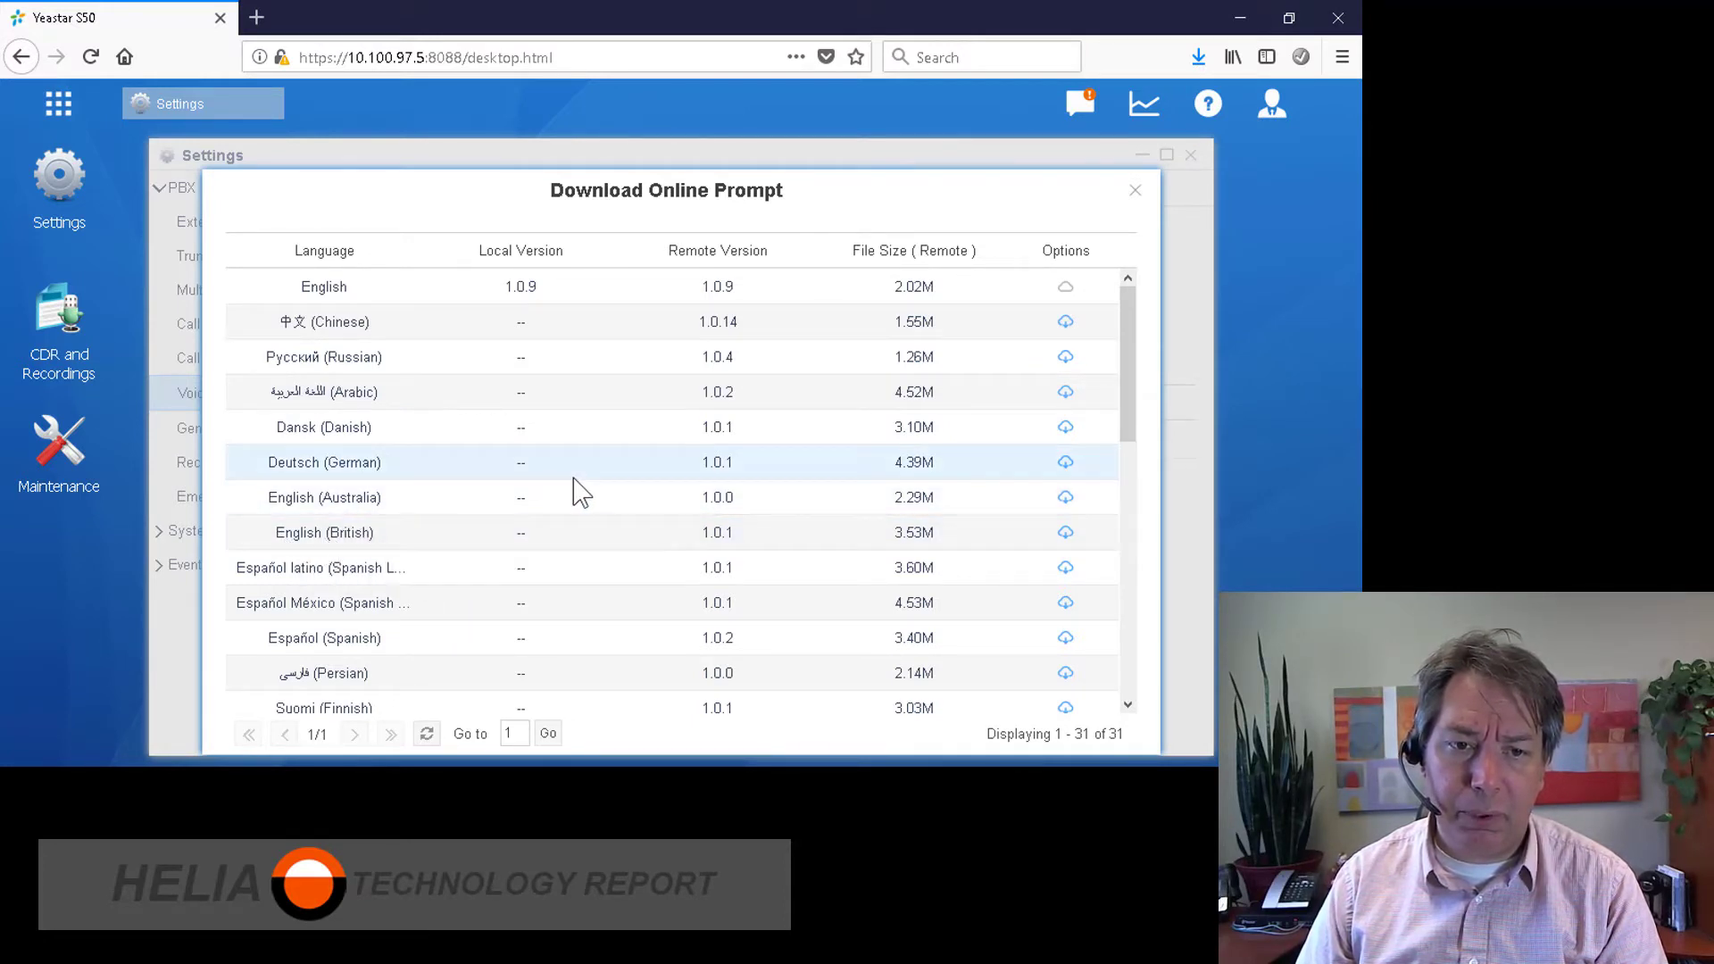
Step: Download the English (Australia) prompt and mark it as the default system prompt
{"action": "scroll", "coordinate": [576, 487], "scroll_direction": "down", "scroll_amount": 5}
{"action": "scroll", "coordinate": [578, 489], "scroll_direction": "down", "scroll_amount": 3}
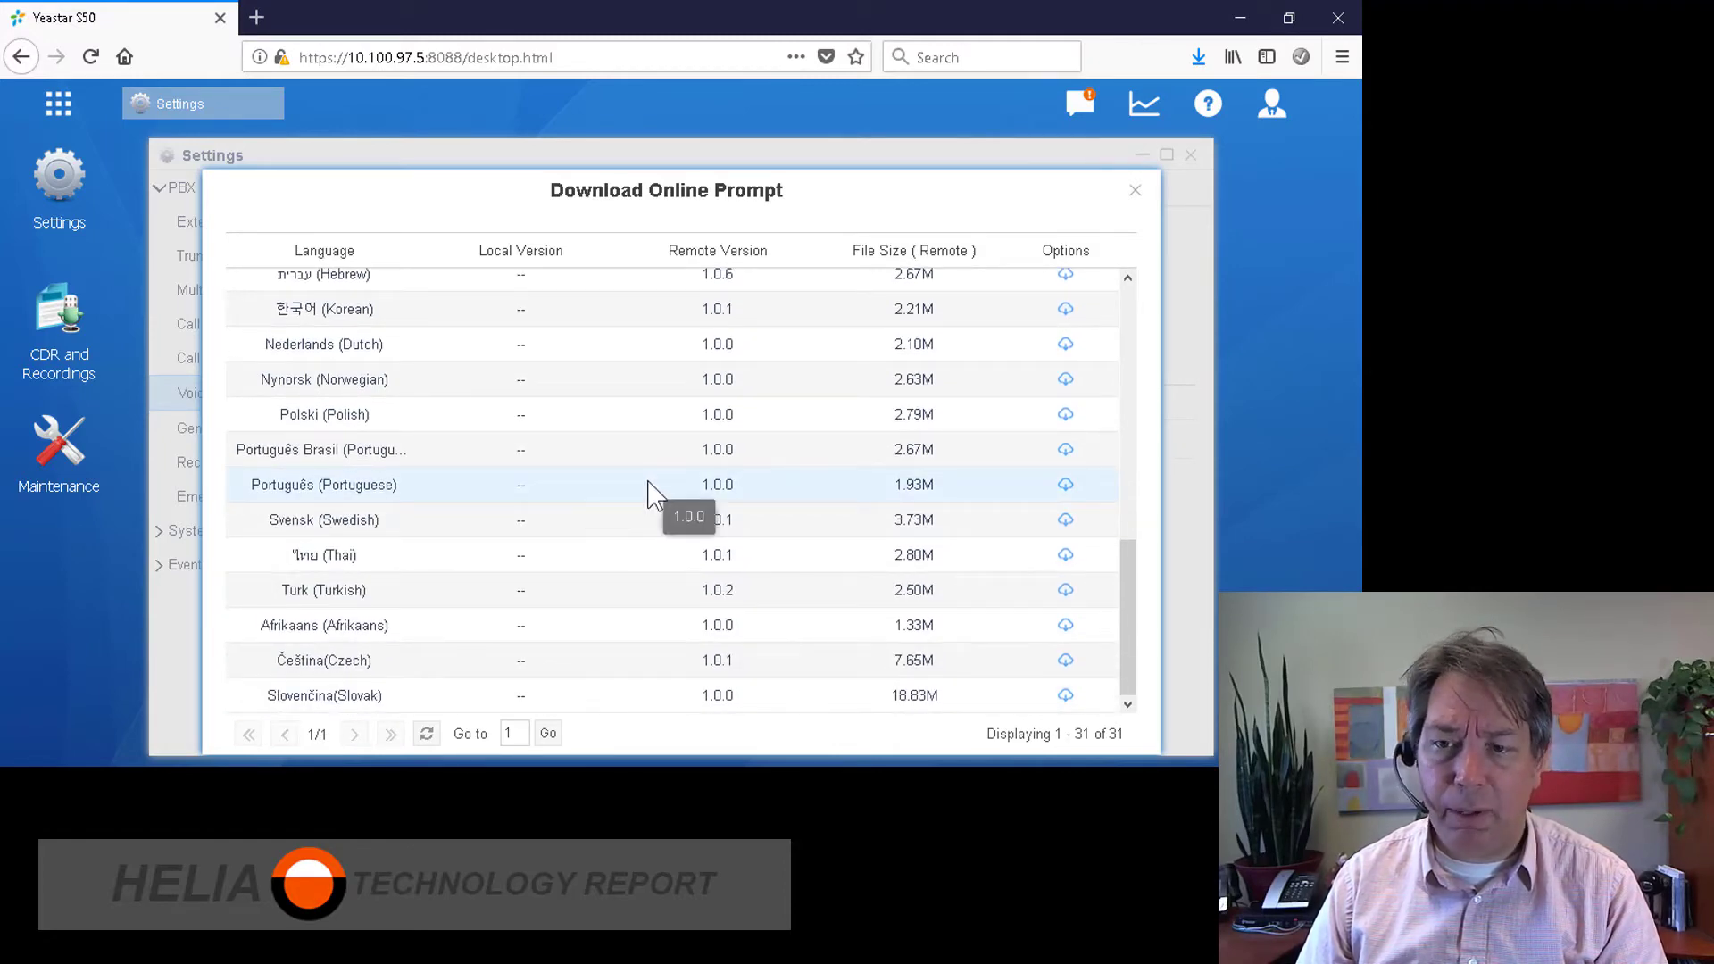
{"action": "scroll", "coordinate": [607, 473], "scroll_direction": "up", "scroll_amount": 8}
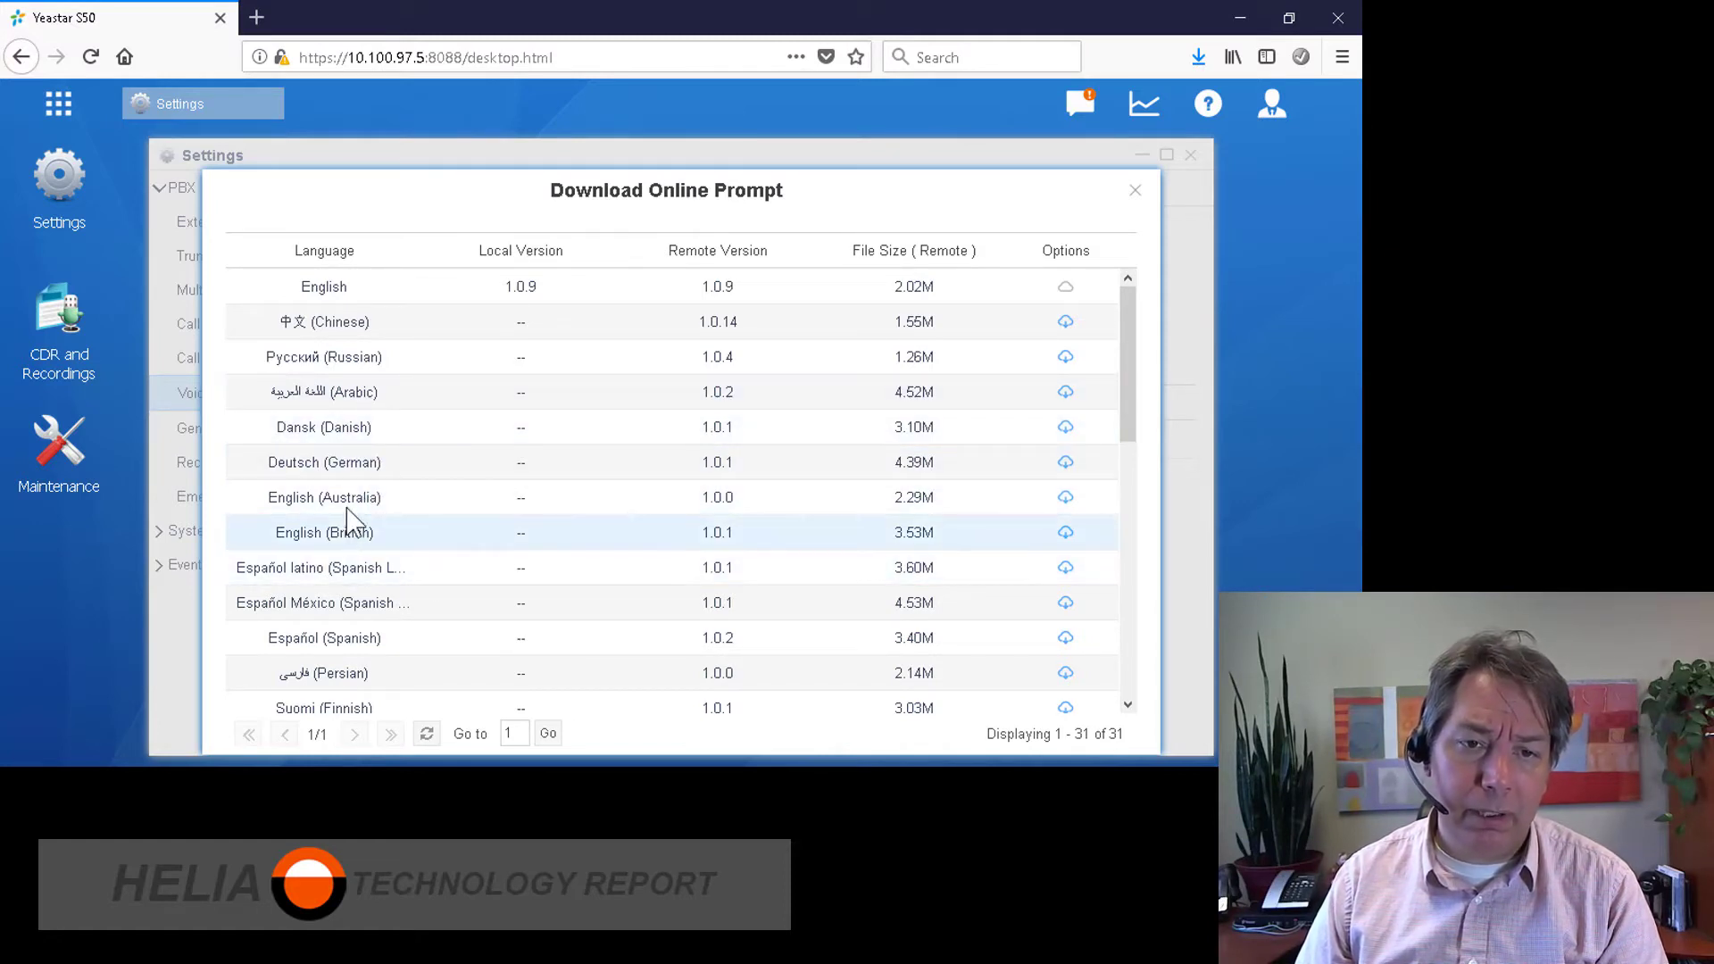
{"action": "left_click", "coordinate": [372, 498]}
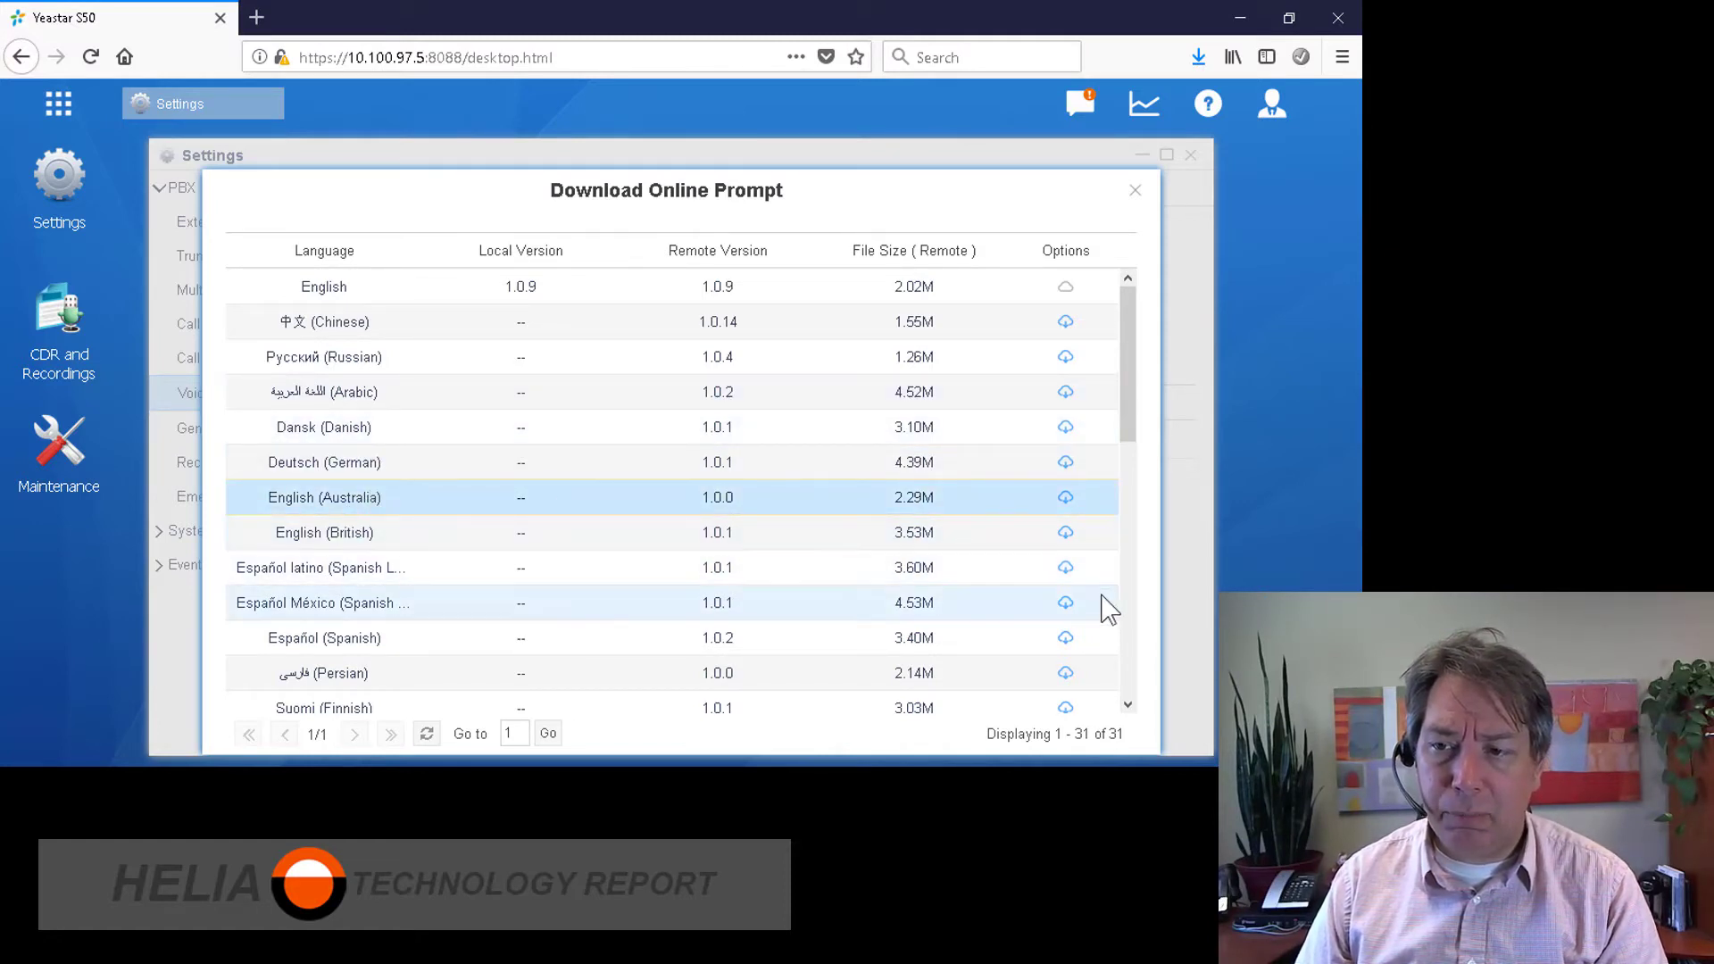
{"action": "left_click", "coordinate": [1065, 500]}
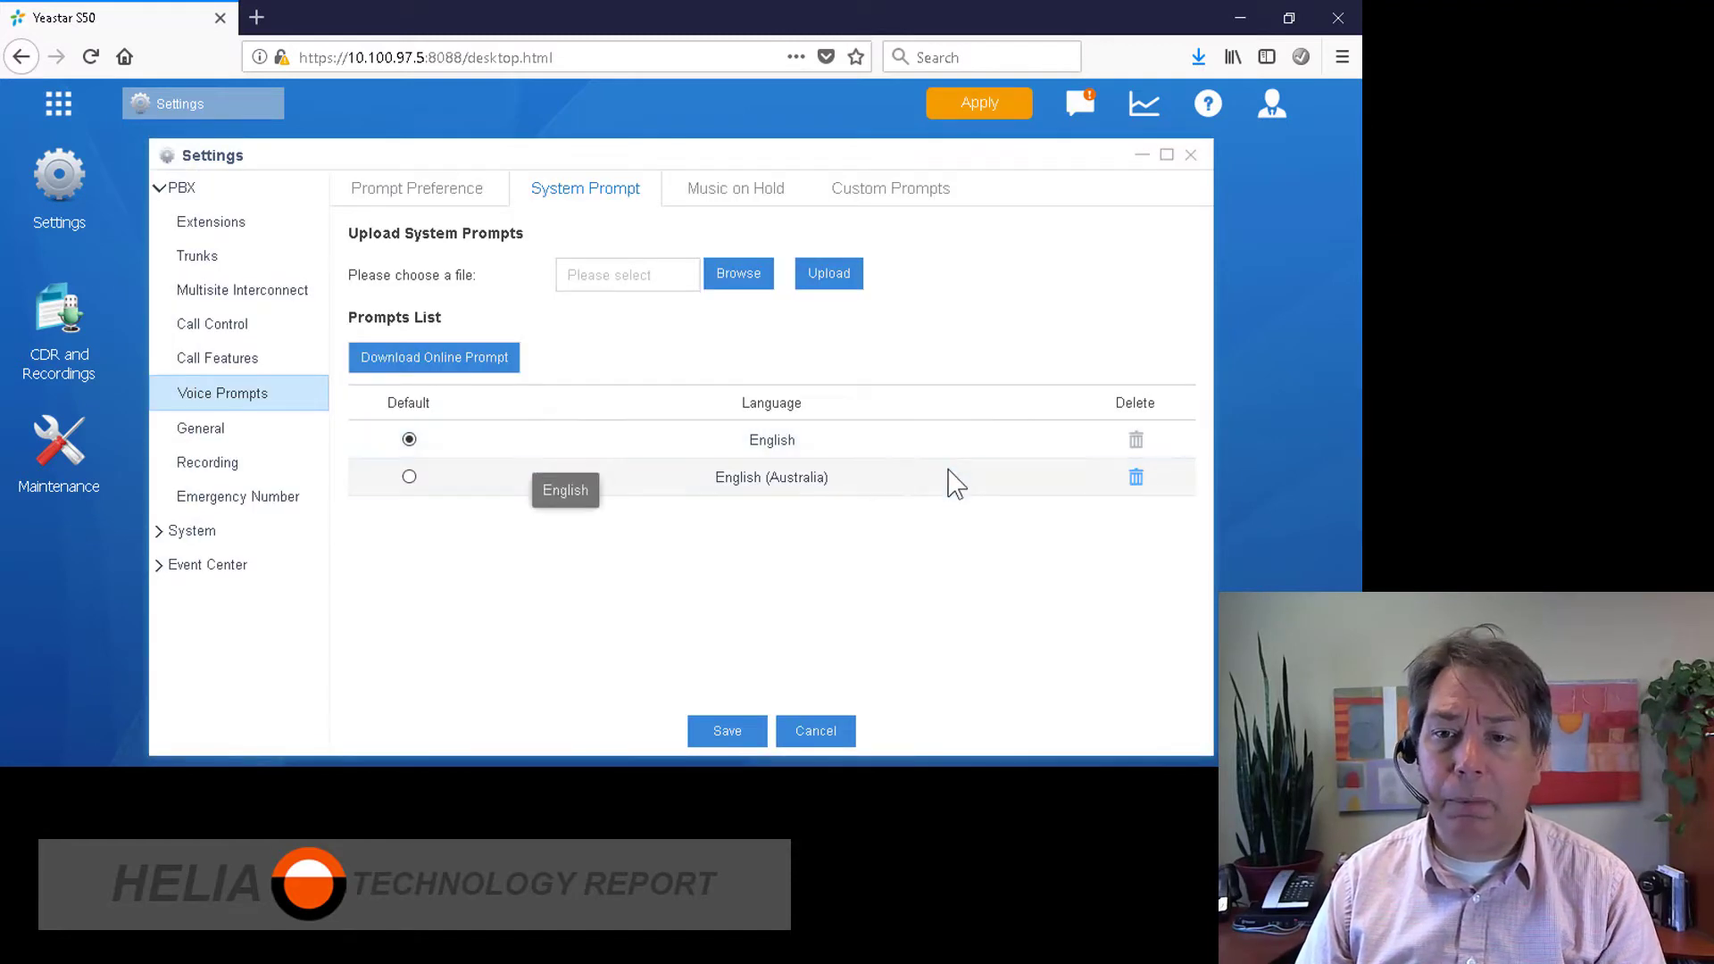
{"action": "left_click", "coordinate": [412, 478]}
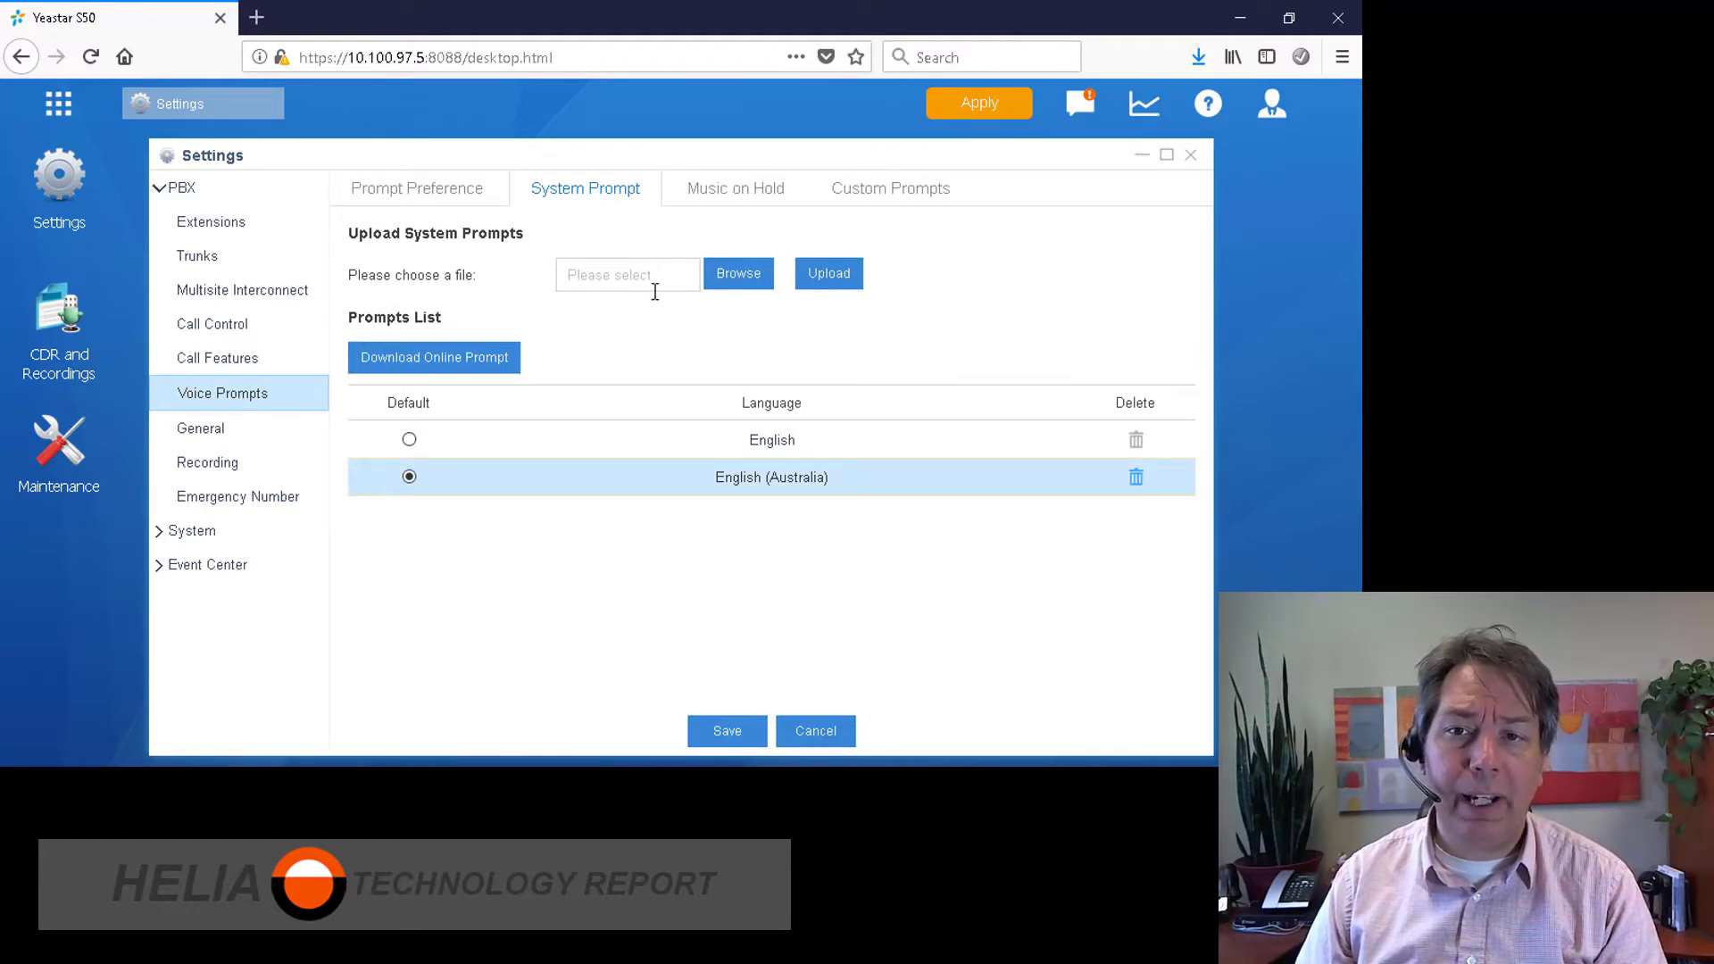